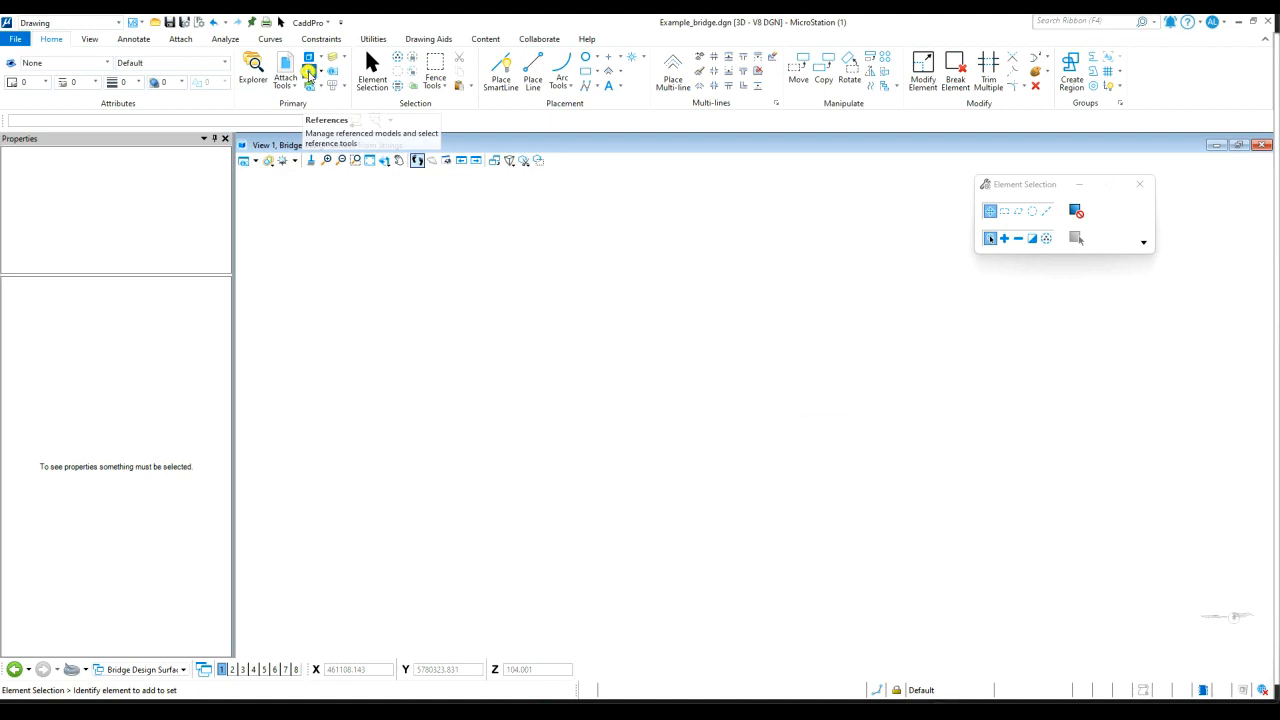
Turn on the display of the BRIDGE_ROAD_DEISGN.dgn reference in View 1.
click(309, 76)
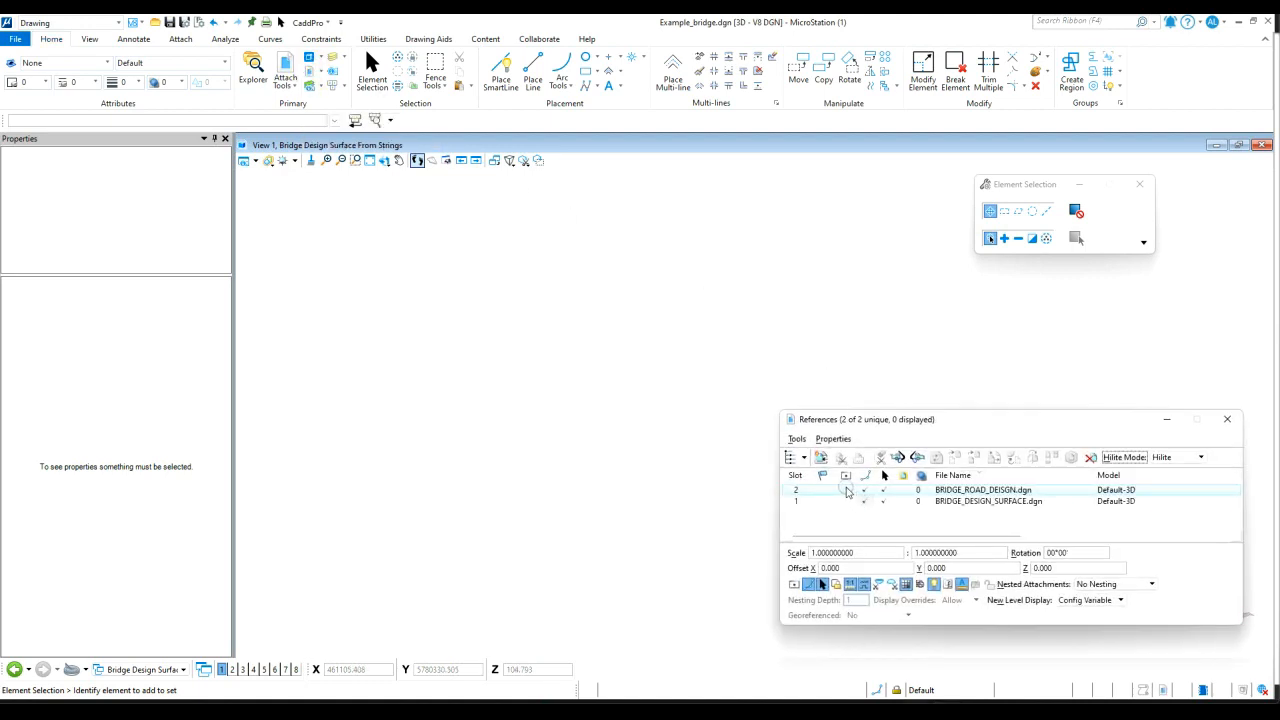
click(845, 490)
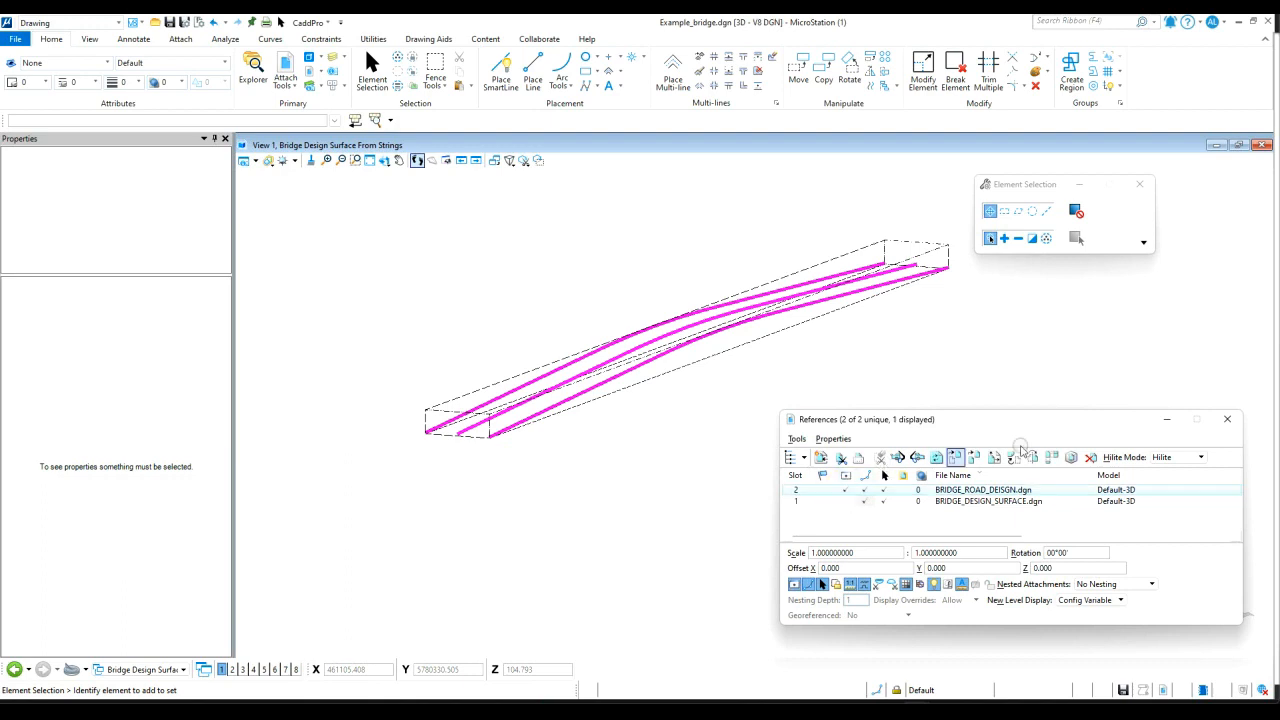
click(1228, 420)
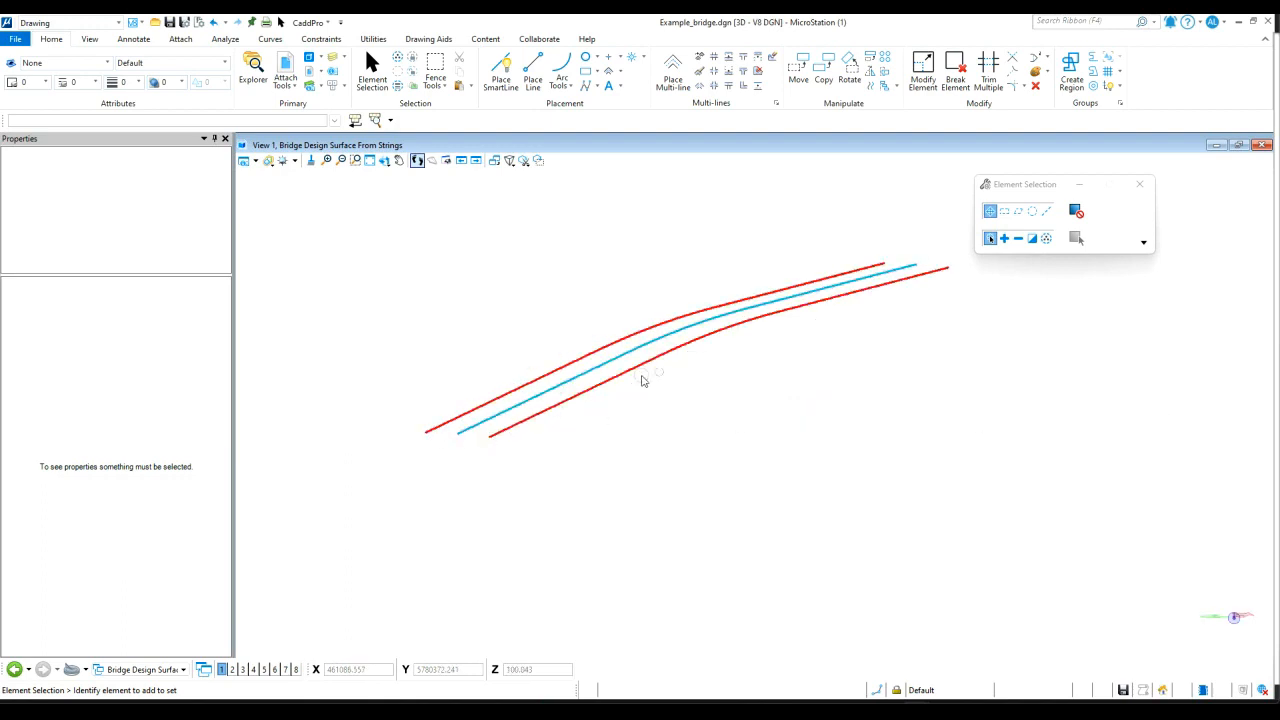
scroll(426, 434, up, 3)
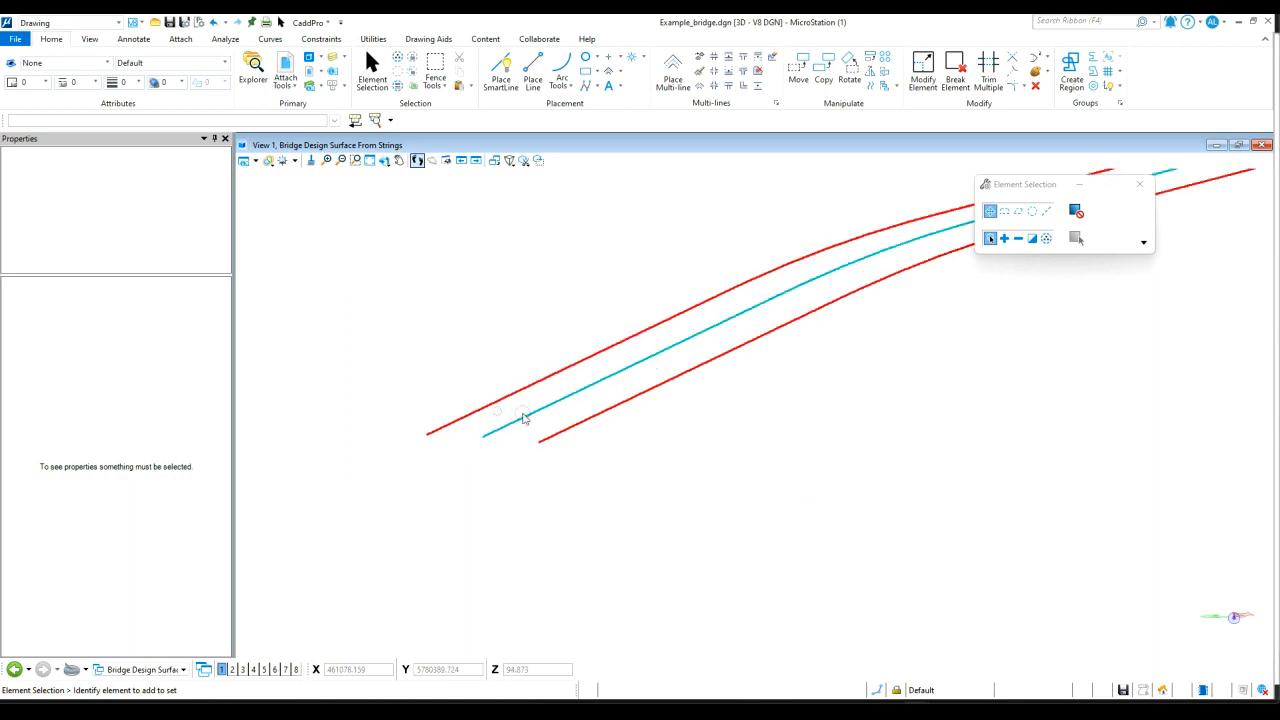
scroll(427, 460, down, 2)
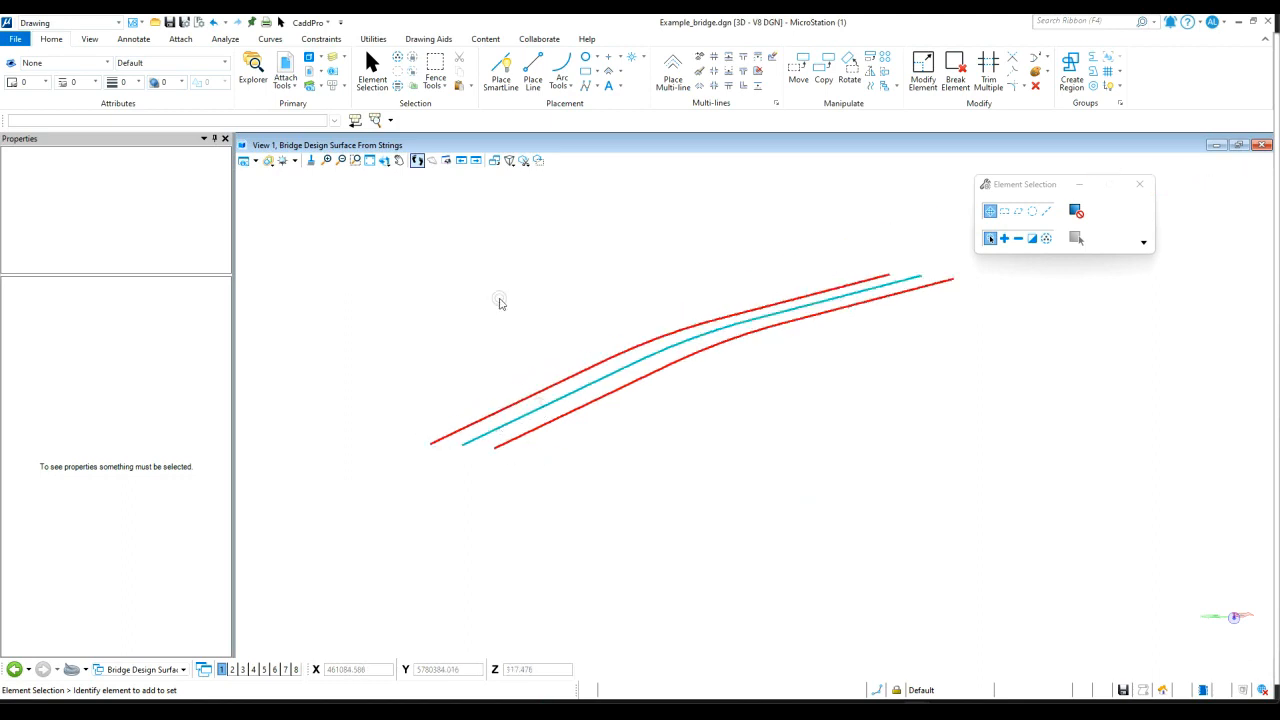
Select all three referenced road strings to review them, and clear the selection.
click(326, 160)
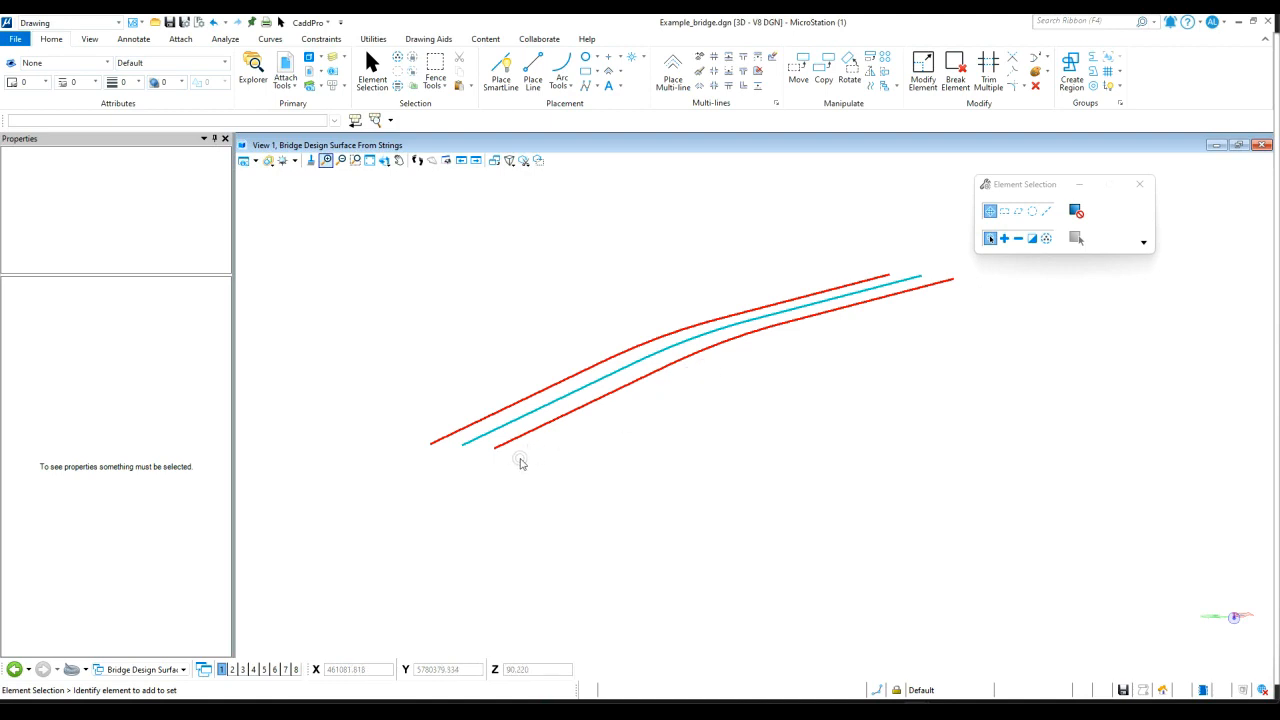
drag(517, 460, 402, 416)
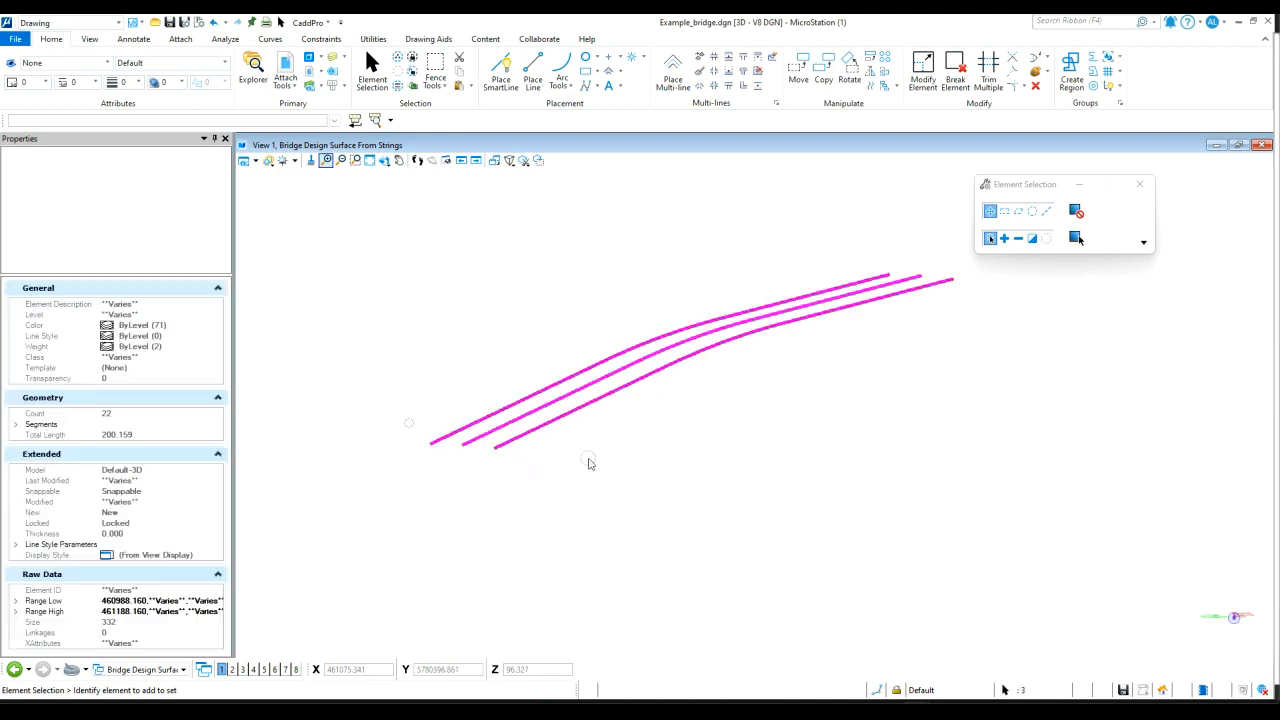
click(650, 453)
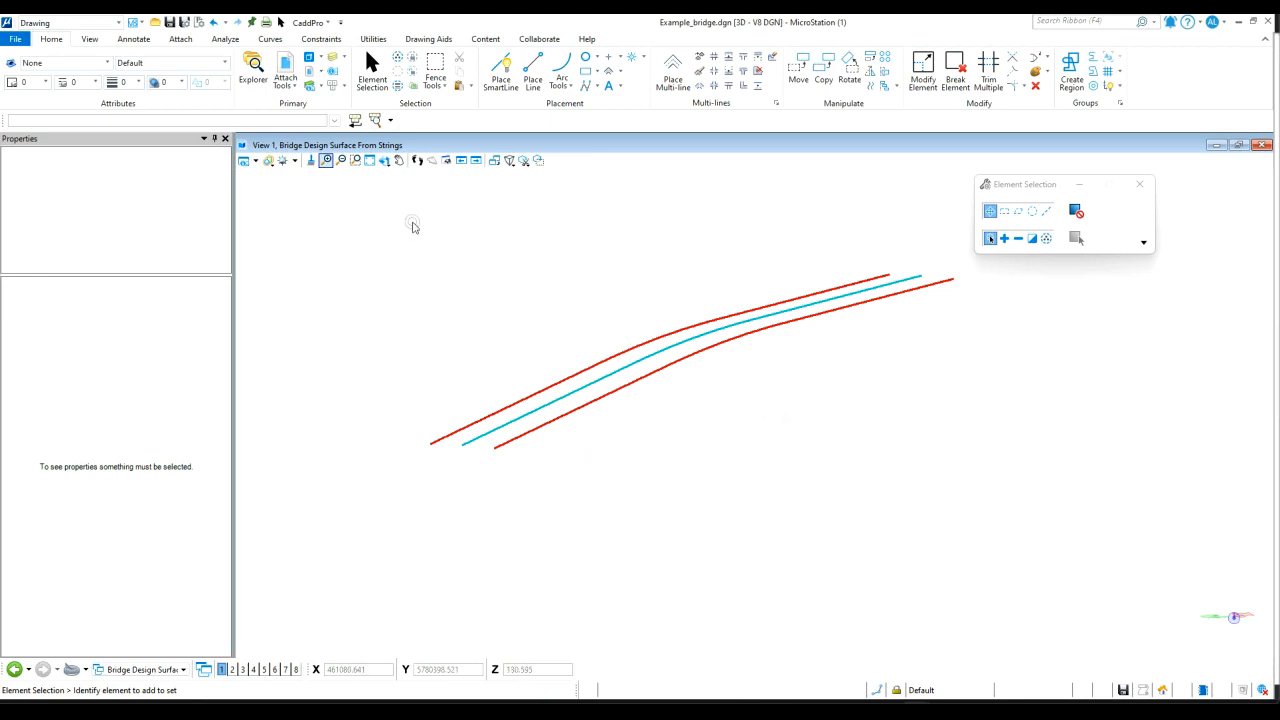
Switch to the Modeling workflow and create a Mesh from Points on the three road strings, with direction Global Z, originals kept and all triangles kept.
click(93, 27)
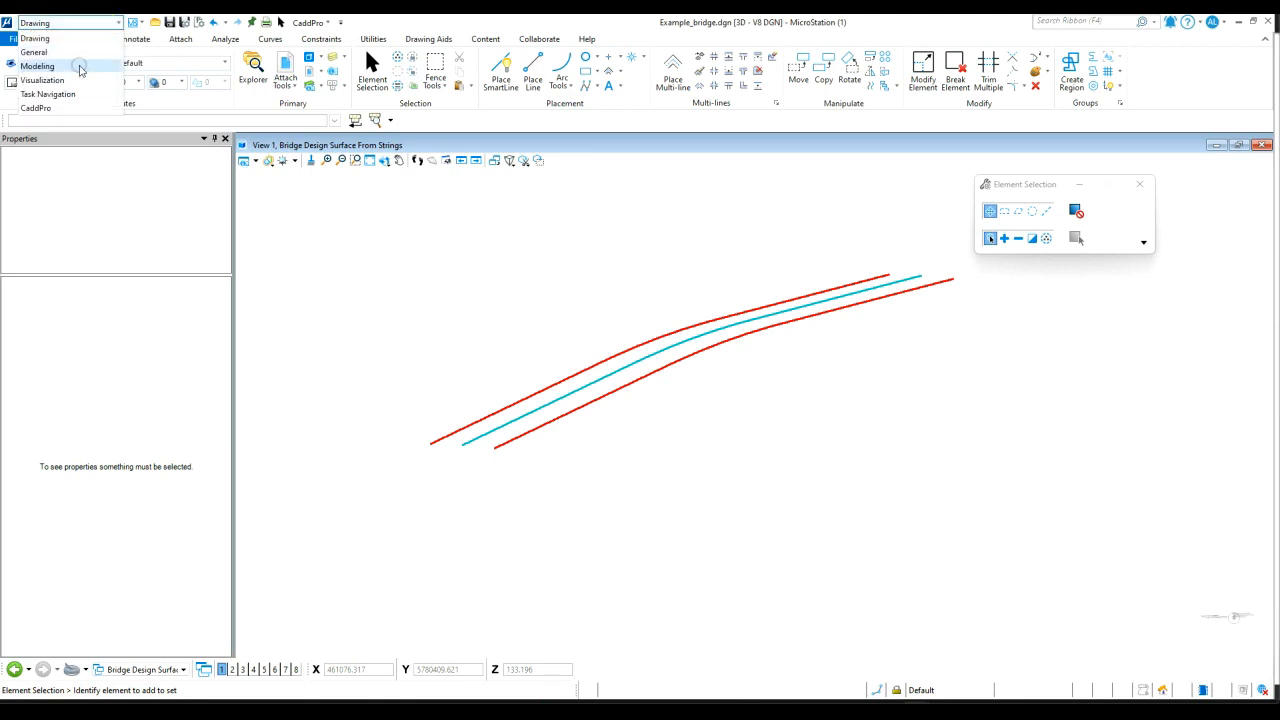
click(79, 68)
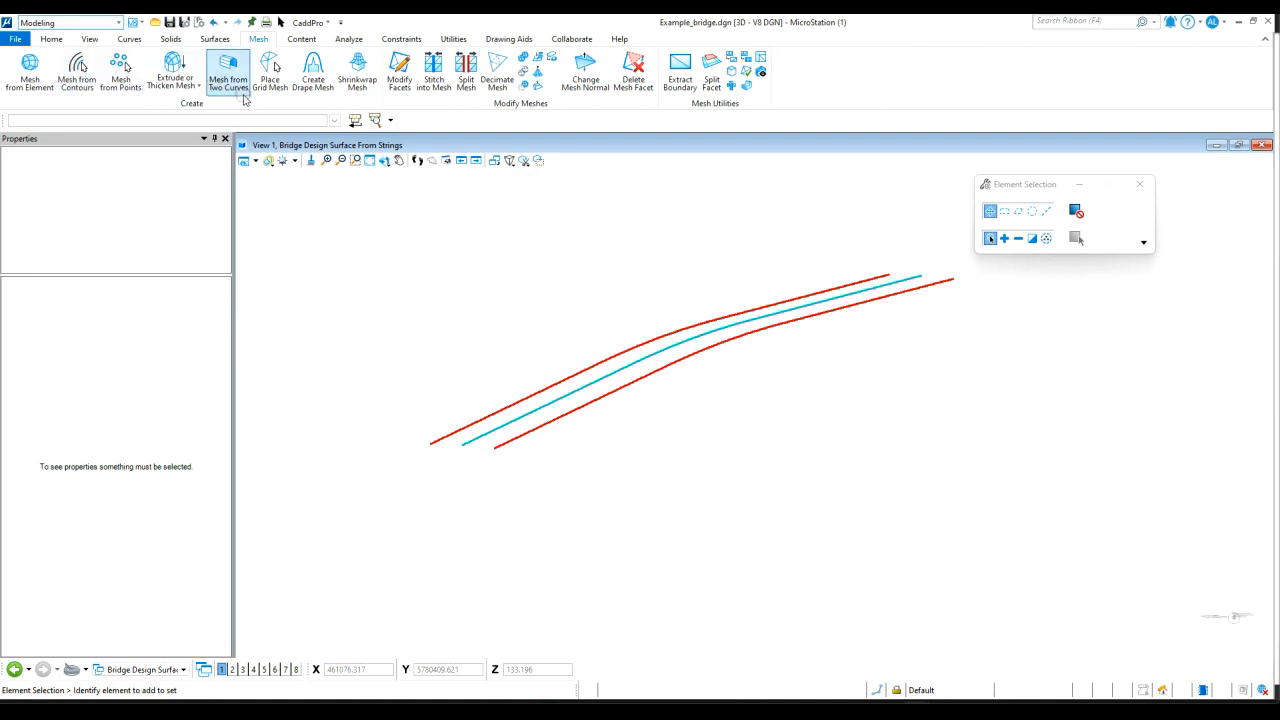
drag(822, 435, 575, 295)
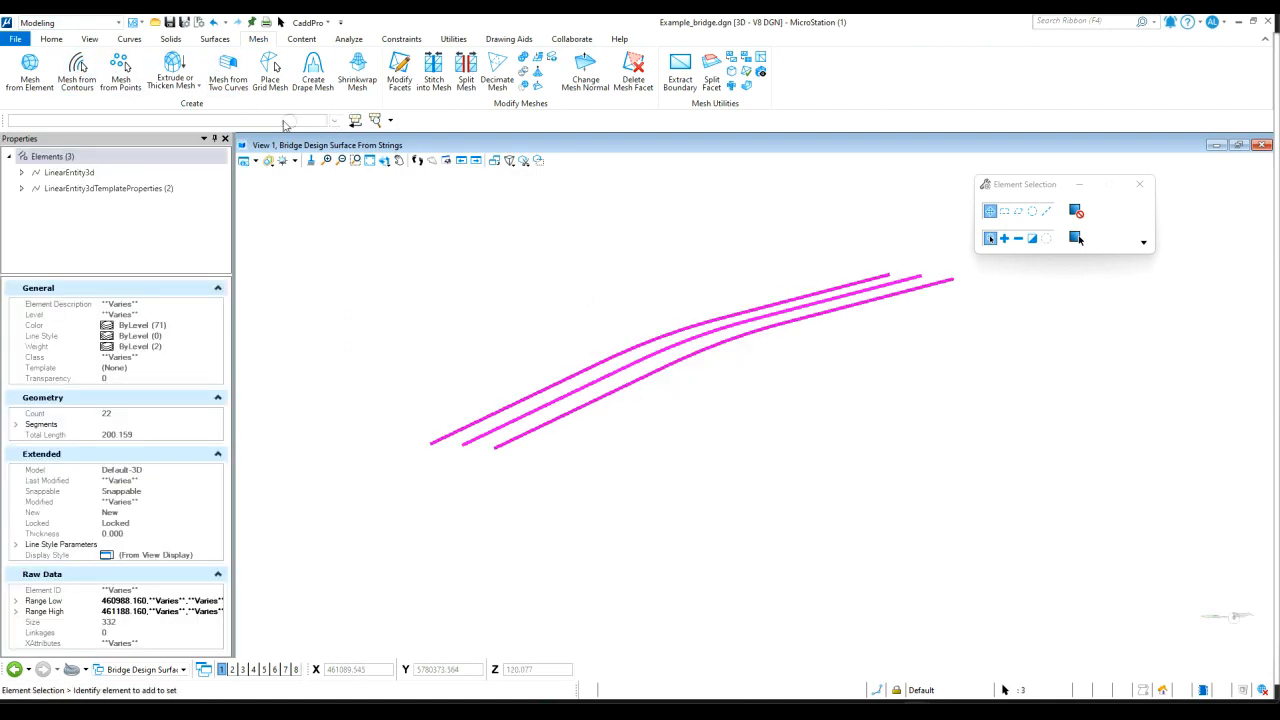
click(122, 66)
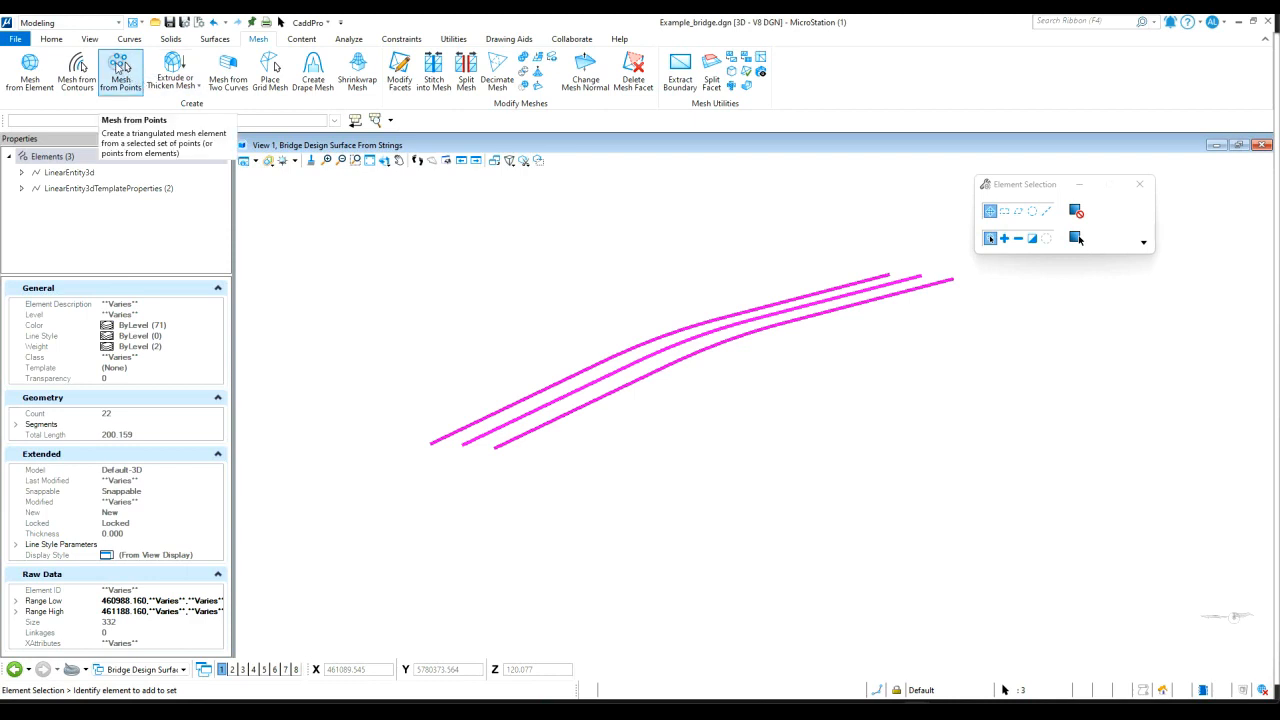
click(120, 66)
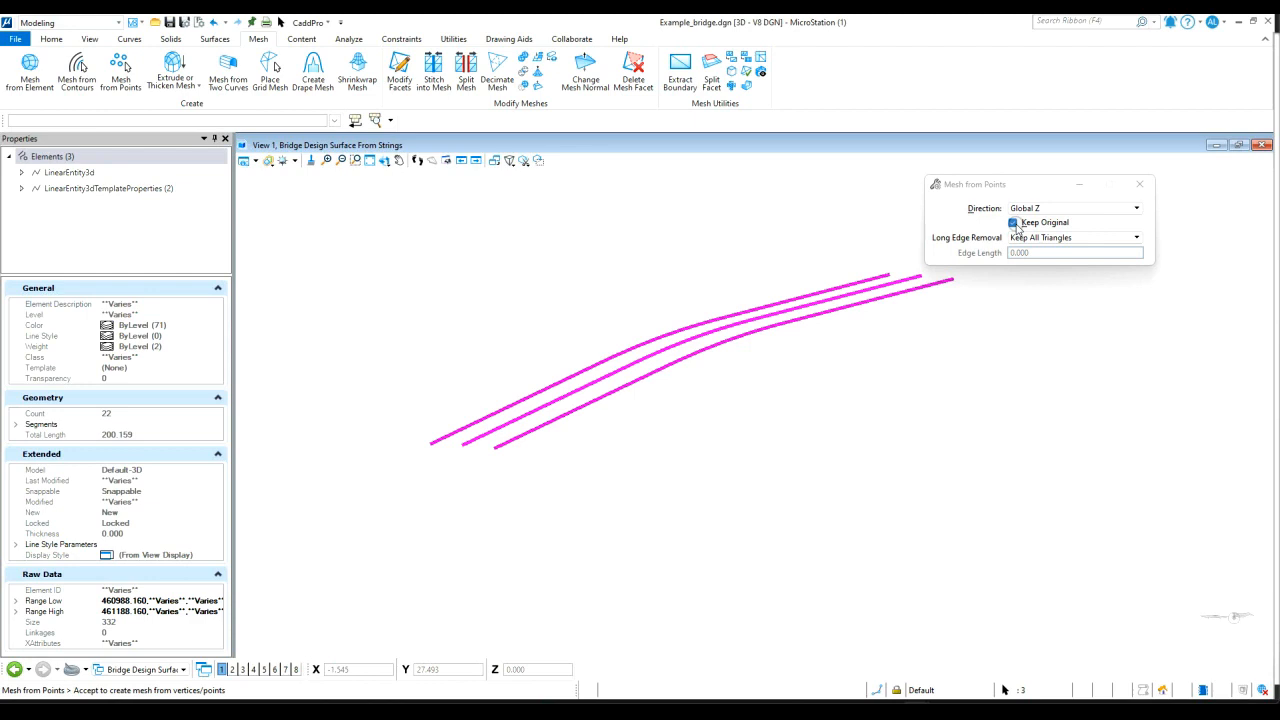
click(632, 289)
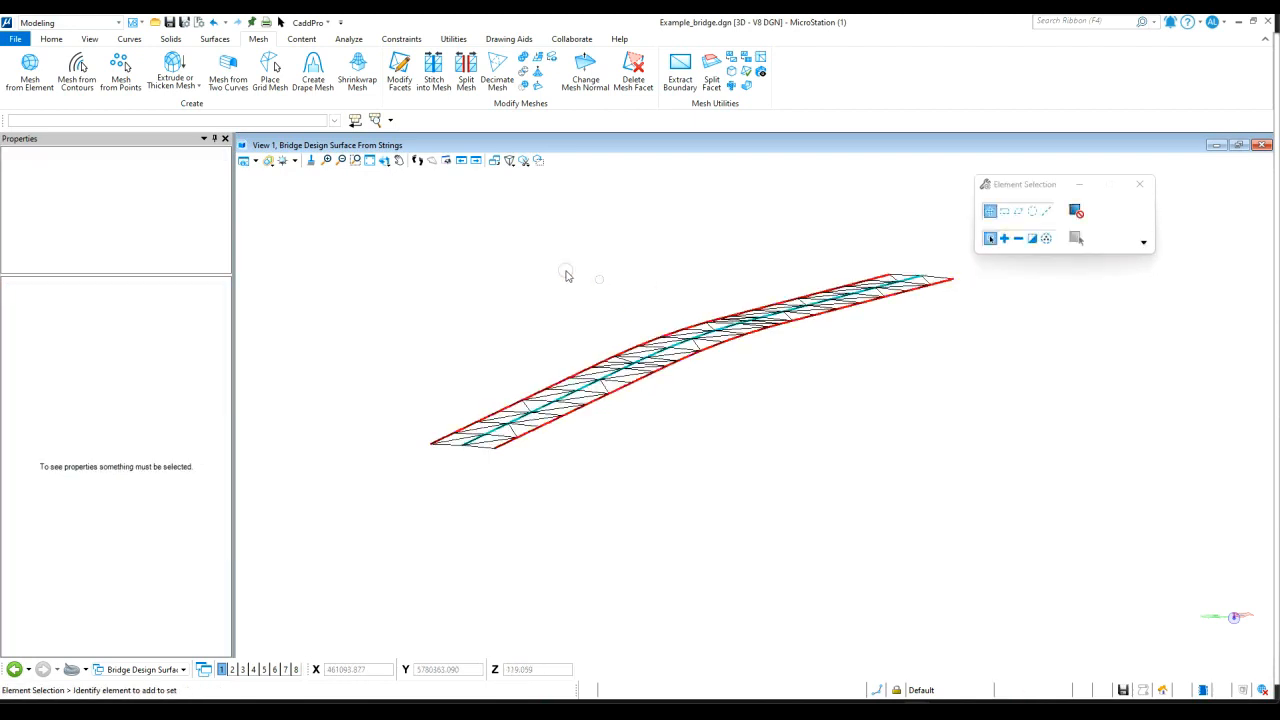
Turn off the display of the BRIDGE_ROAD_DEISGN.dgn reference so only the mesh is shown.
click(46, 39)
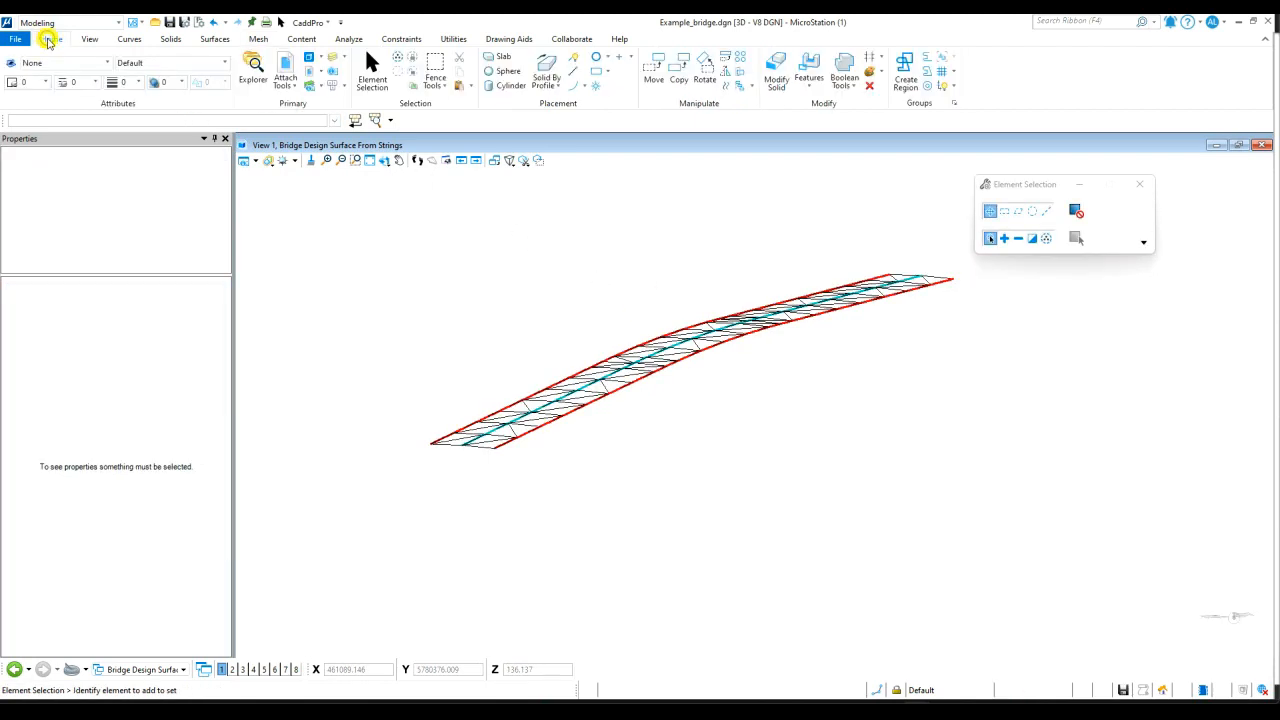
click(308, 73)
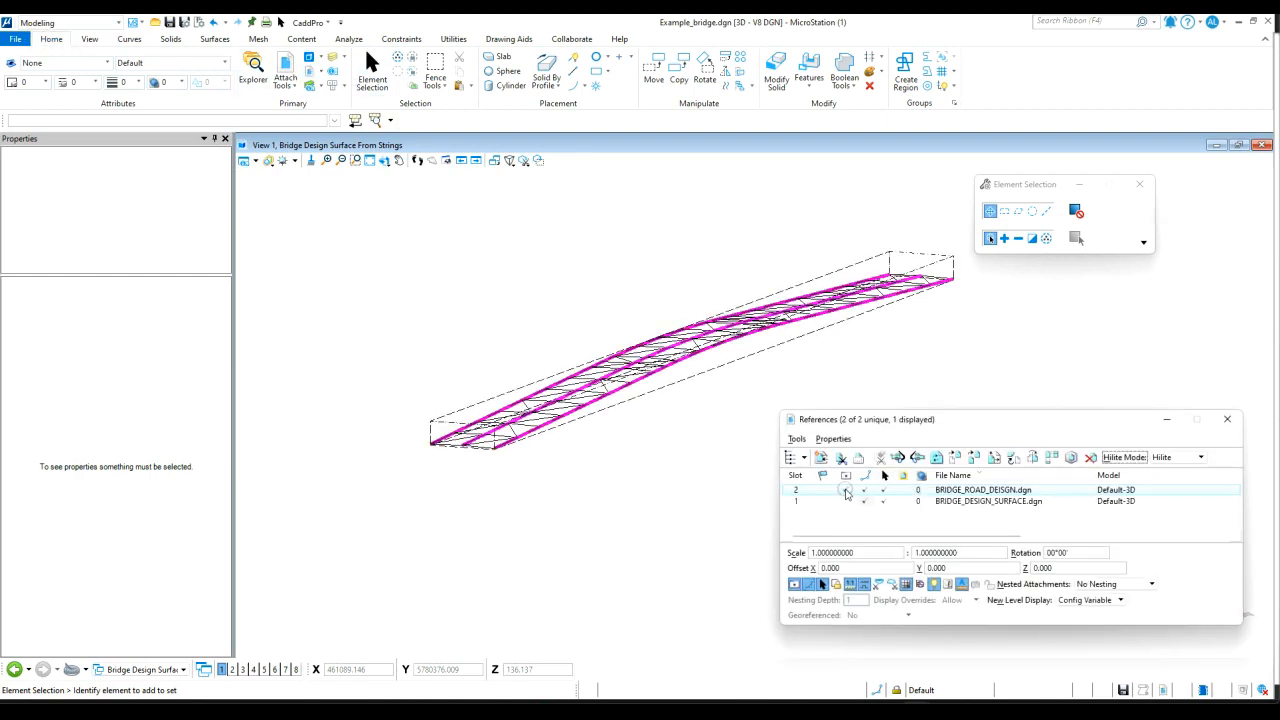
click(846, 492)
click(1228, 420)
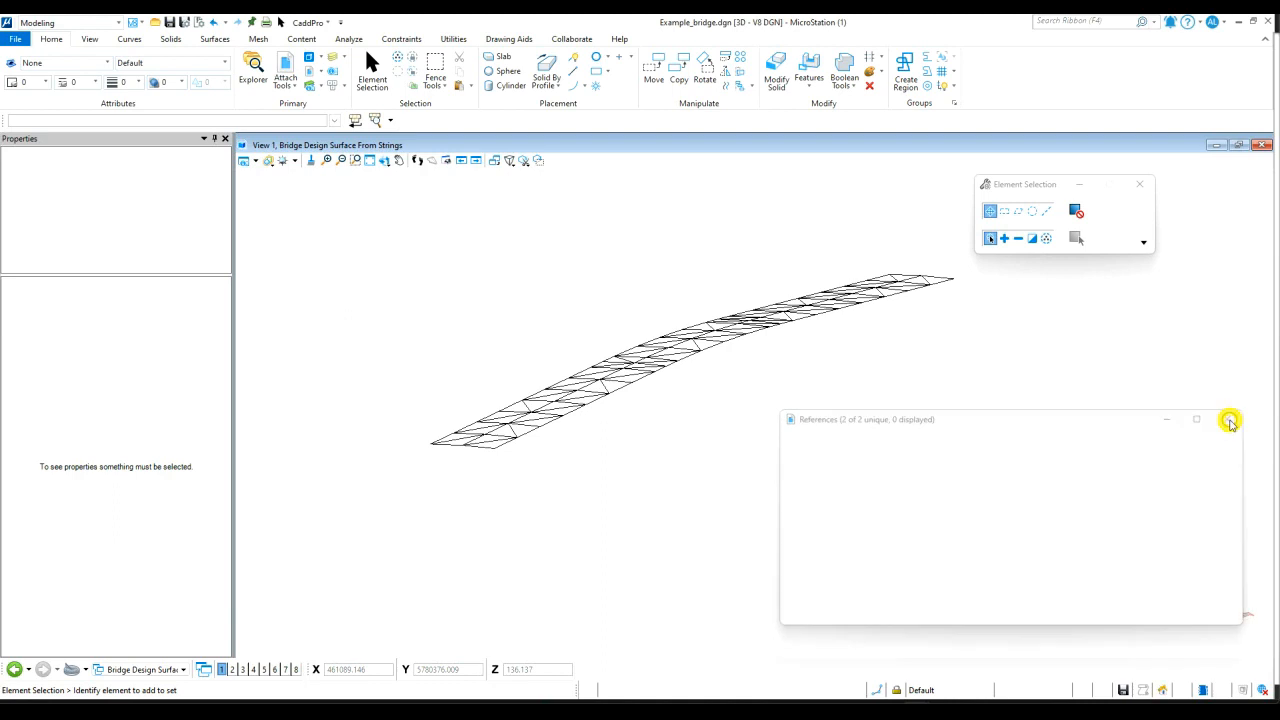
scroll(660, 340, up, 2)
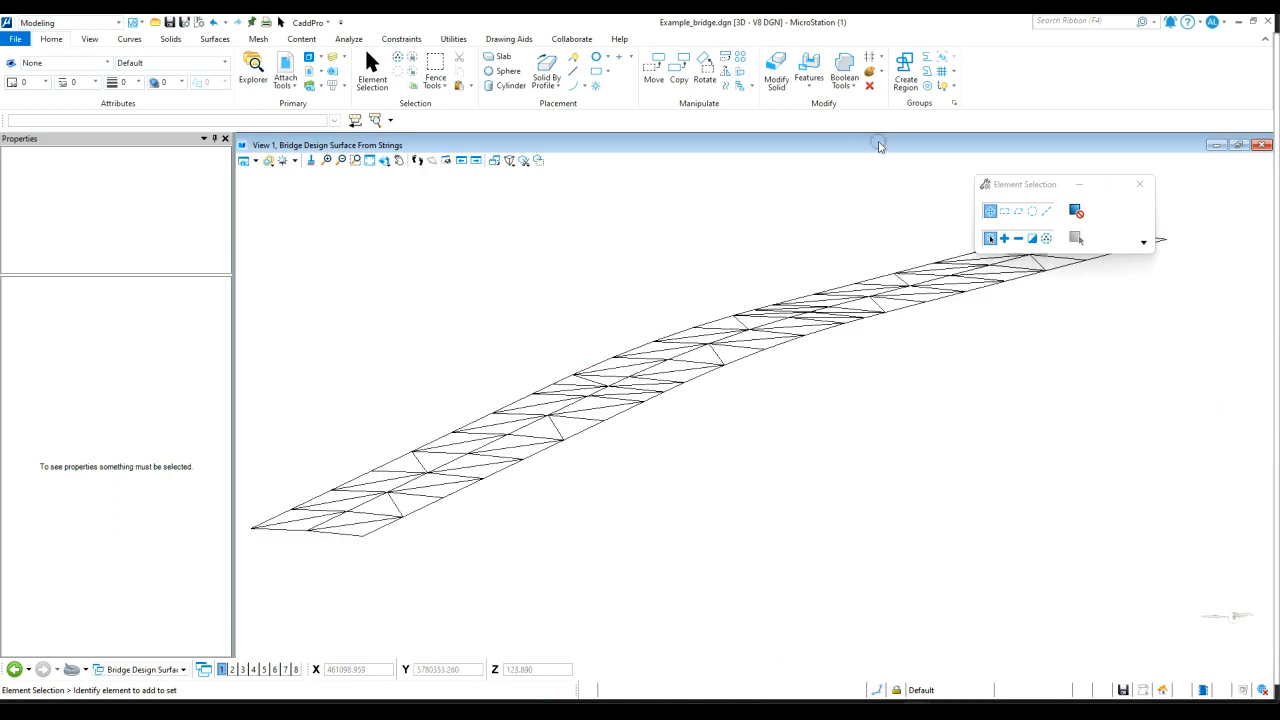
Drop the mesh into individual shapes using Application Elements and Solids to Surfaces, and check one triangle by selecting it.
click(942, 87)
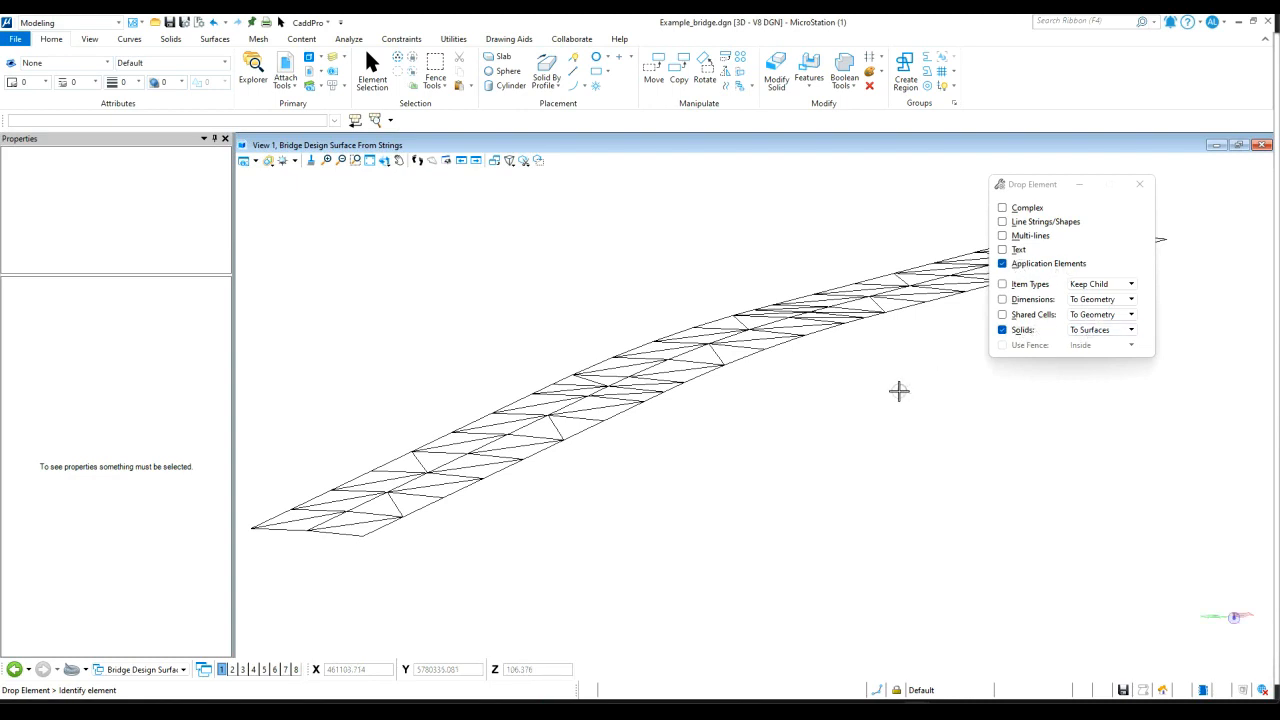
click(848, 323)
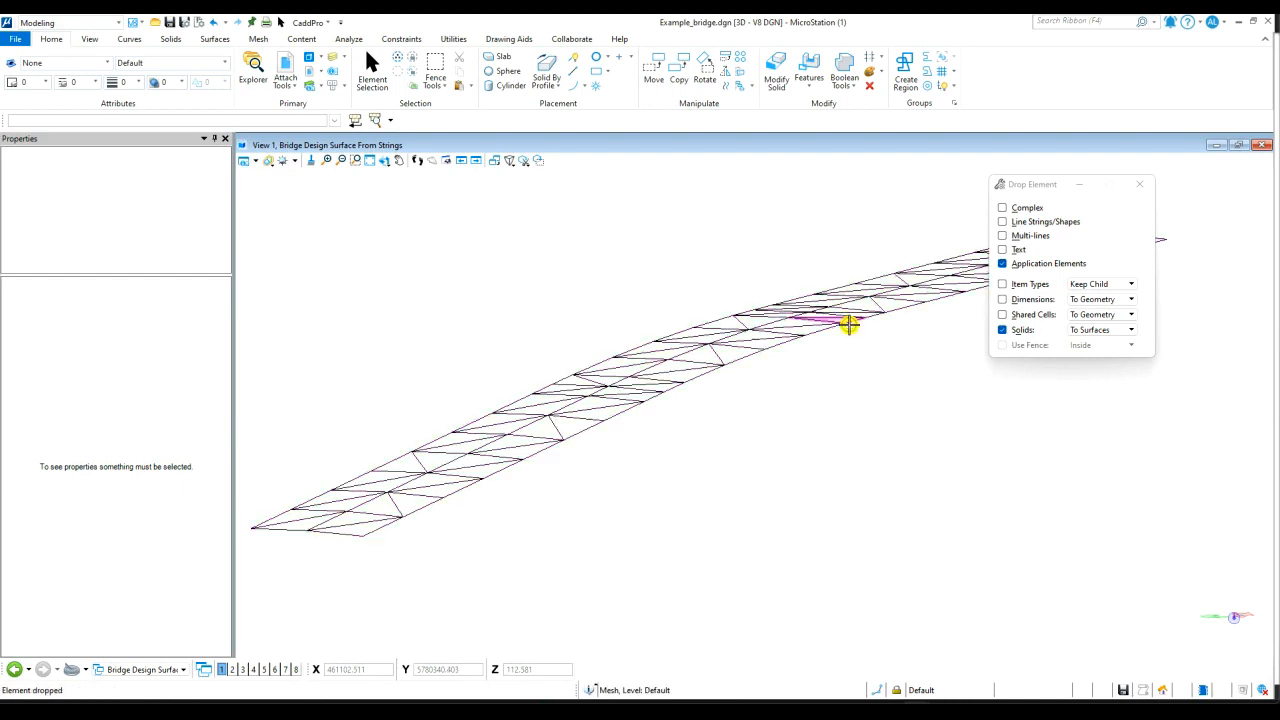
click(372, 63)
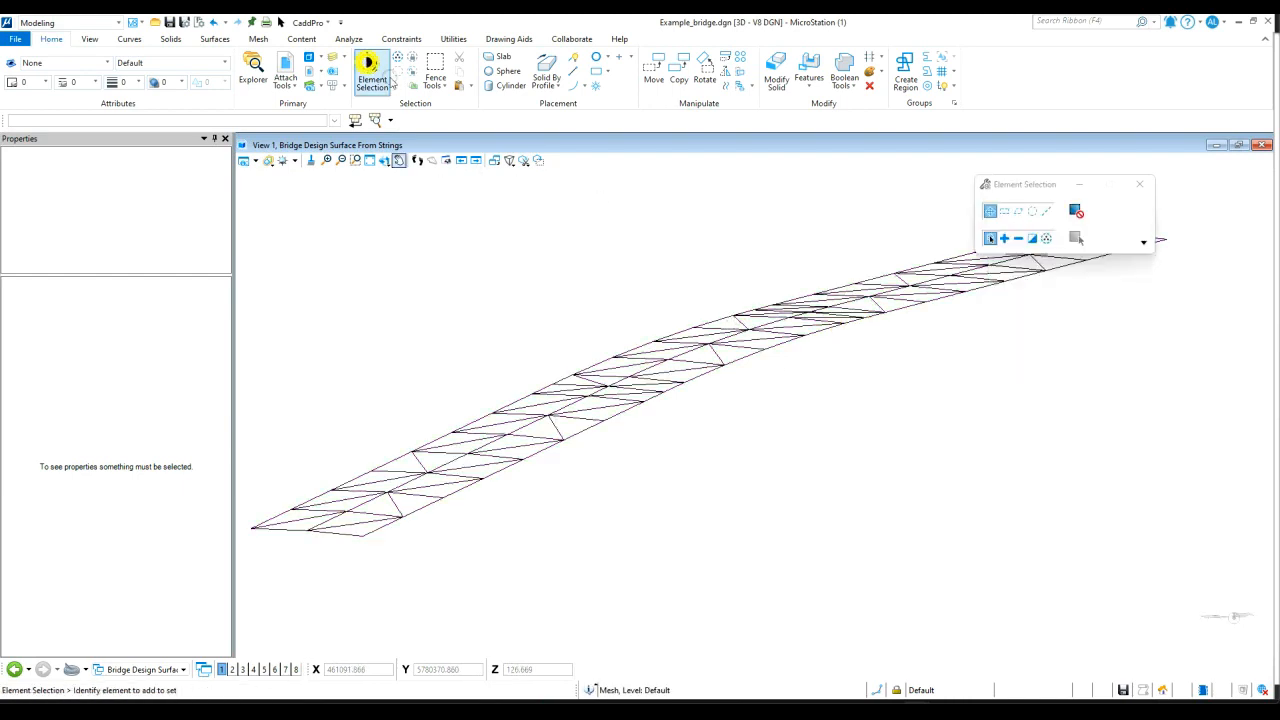
click(738, 362)
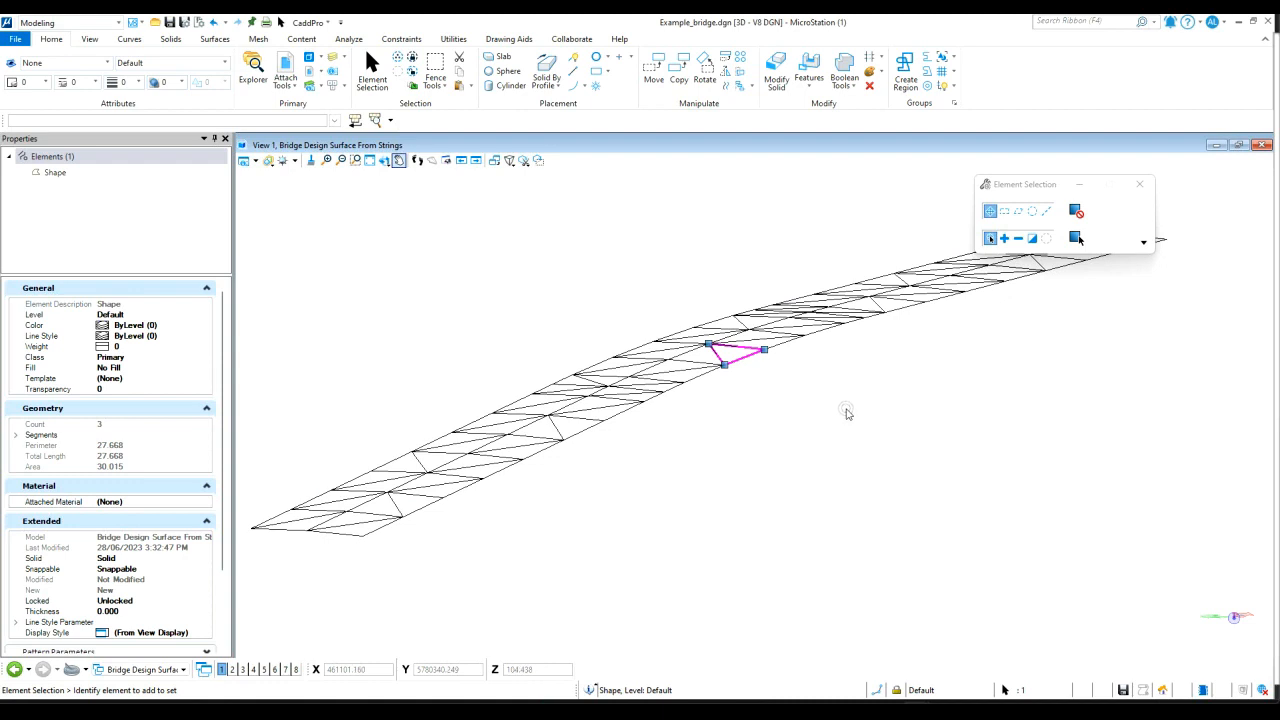
click(846, 413)
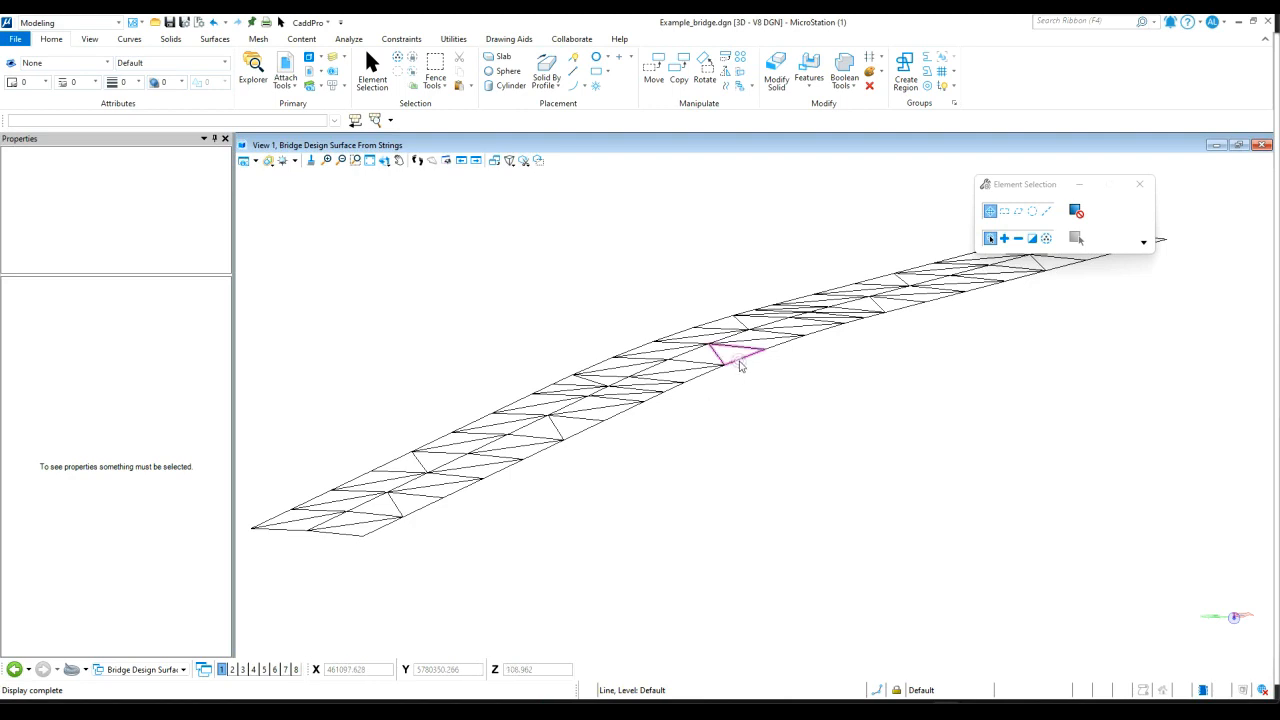
Open the Bridge Design Surface From Strings Widen model through its saved view group.
click(160, 670)
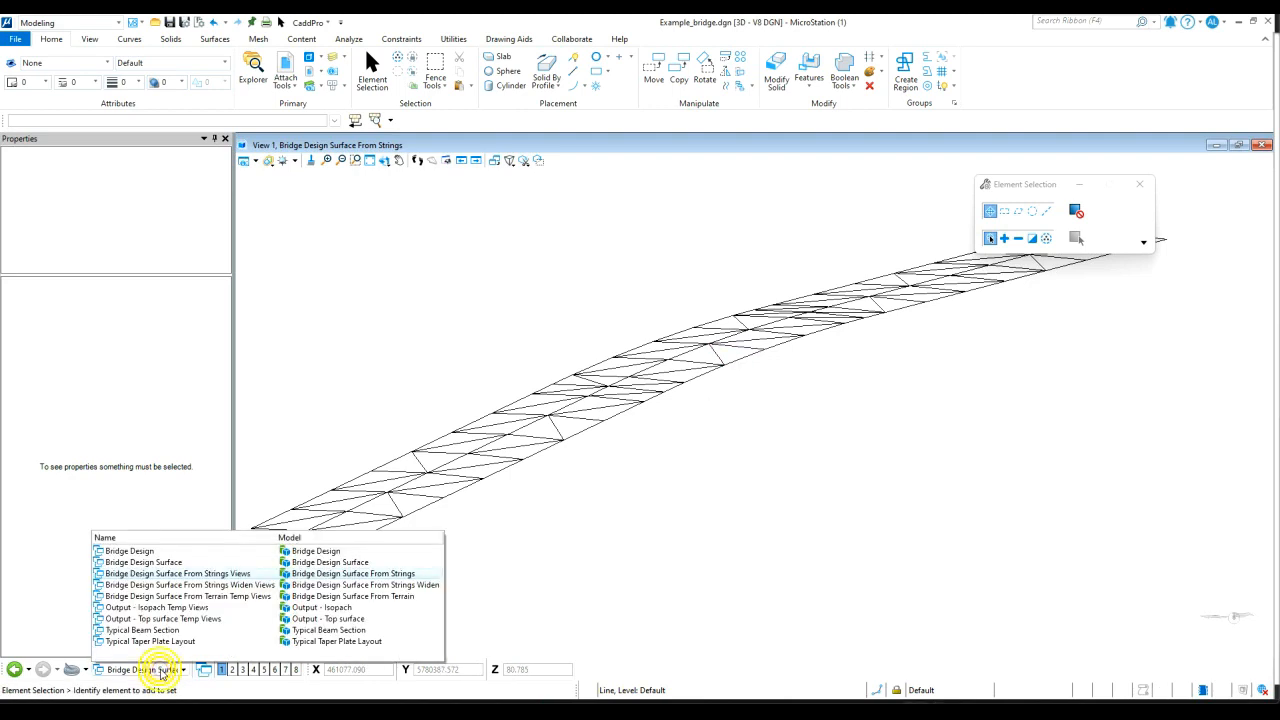
click(228, 590)
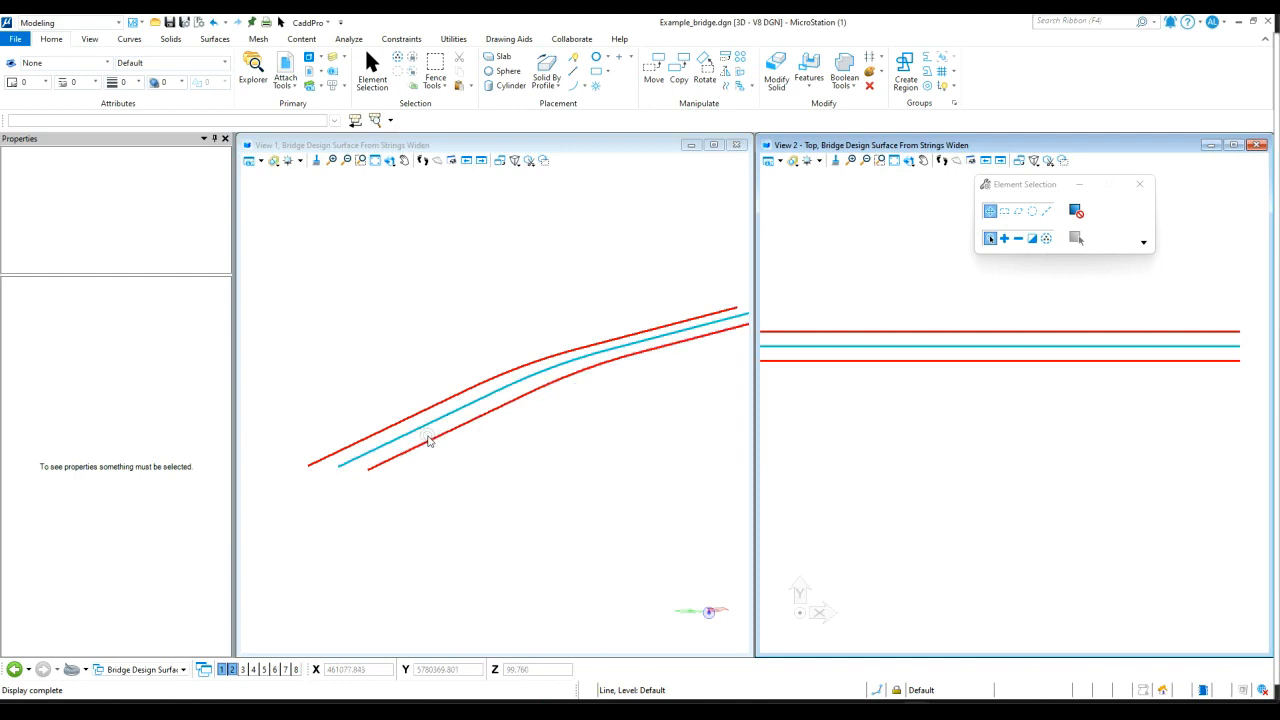
scroll(425, 420, down, 1)
scroll(475, 381, up, 1)
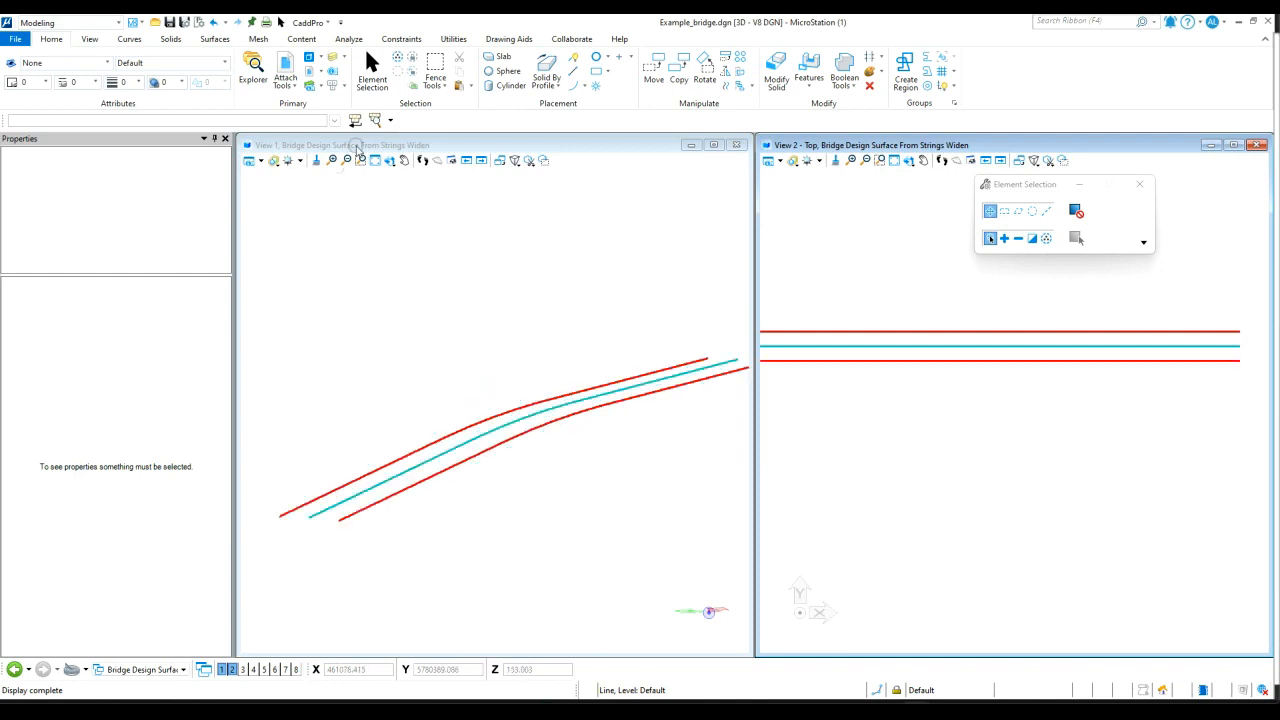
Draw a straight line of length 200 between the two endpoints of the upper red bitumen edge string in View 1.
click(573, 74)
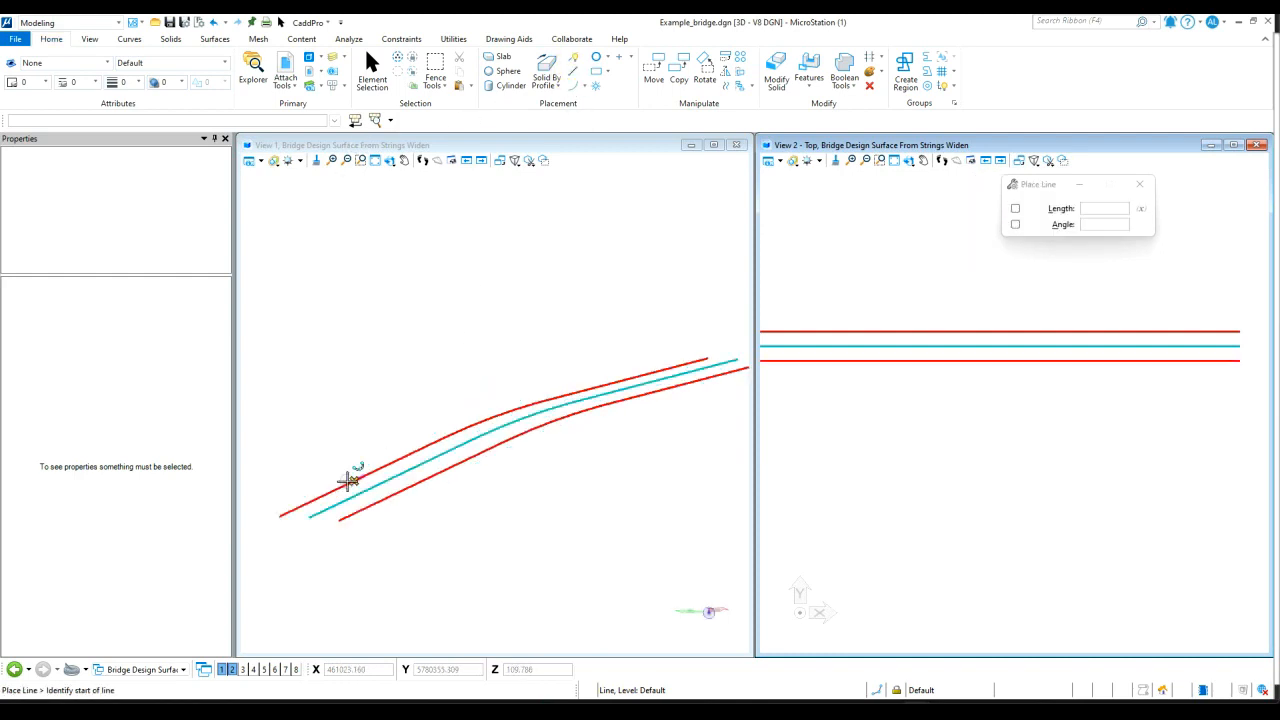
click(280, 518)
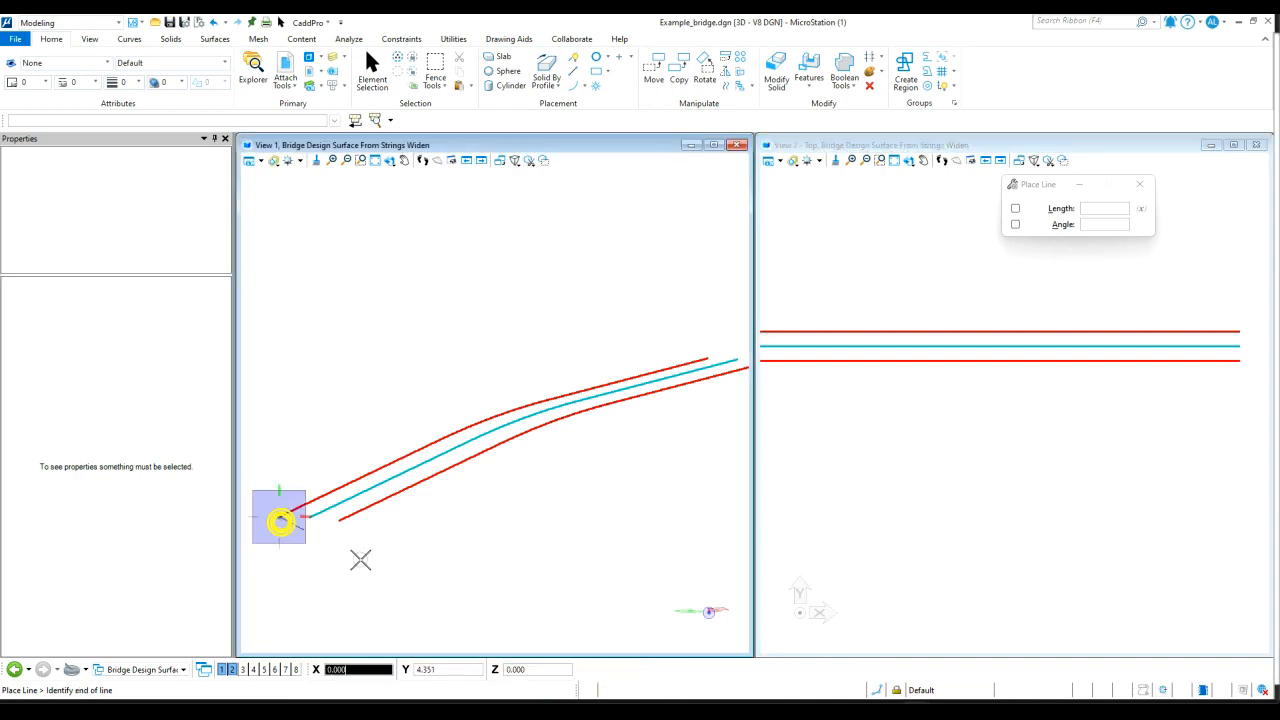
scroll(314, 586, down, 1)
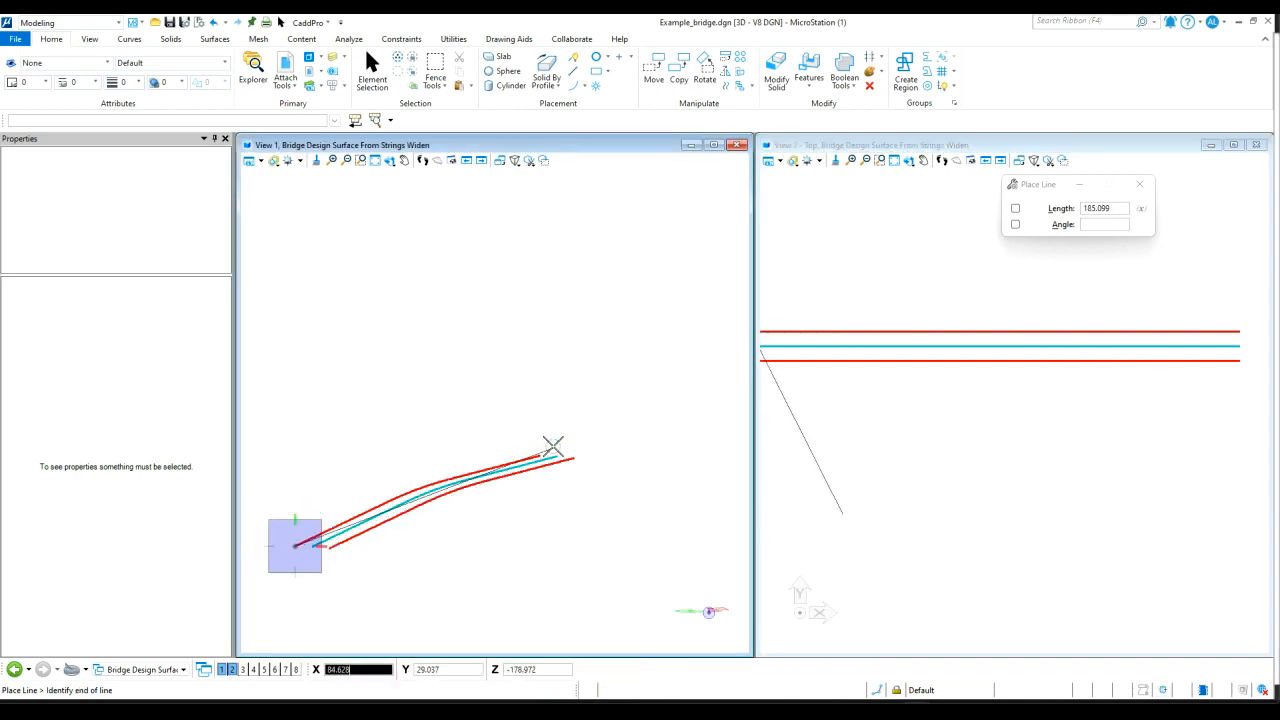
scroll(537, 458, up, 1)
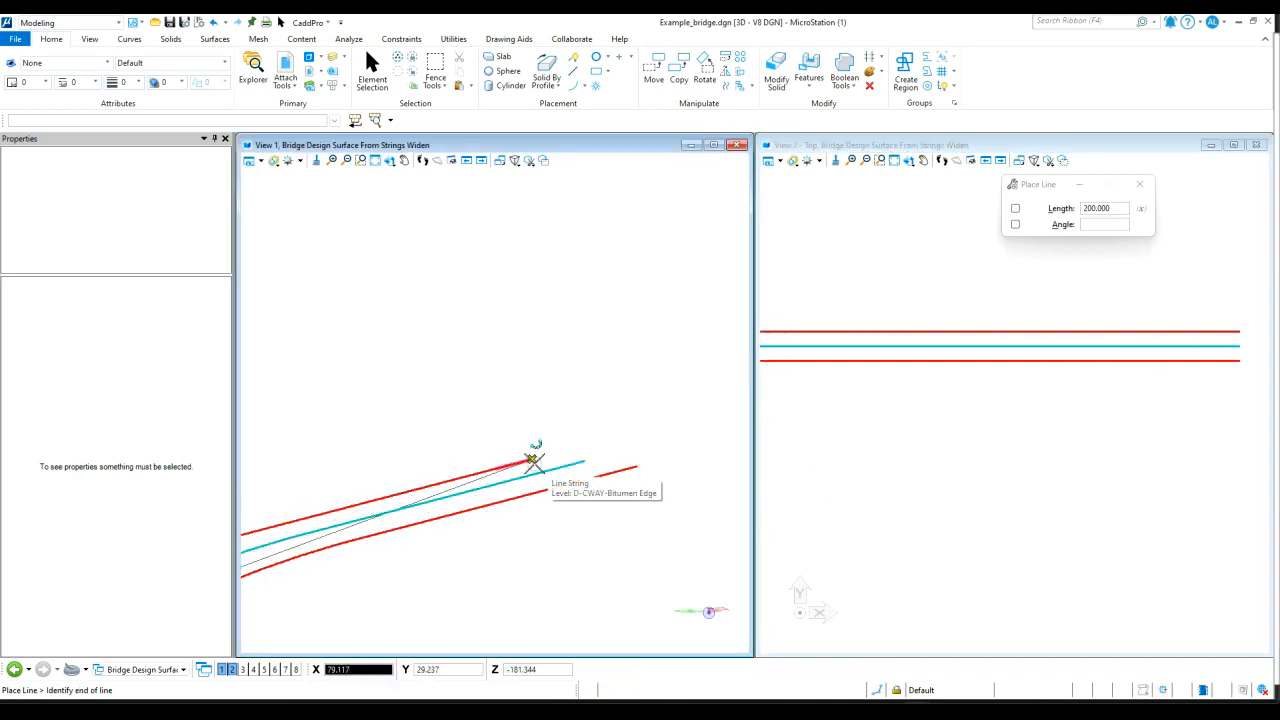
click(535, 461)
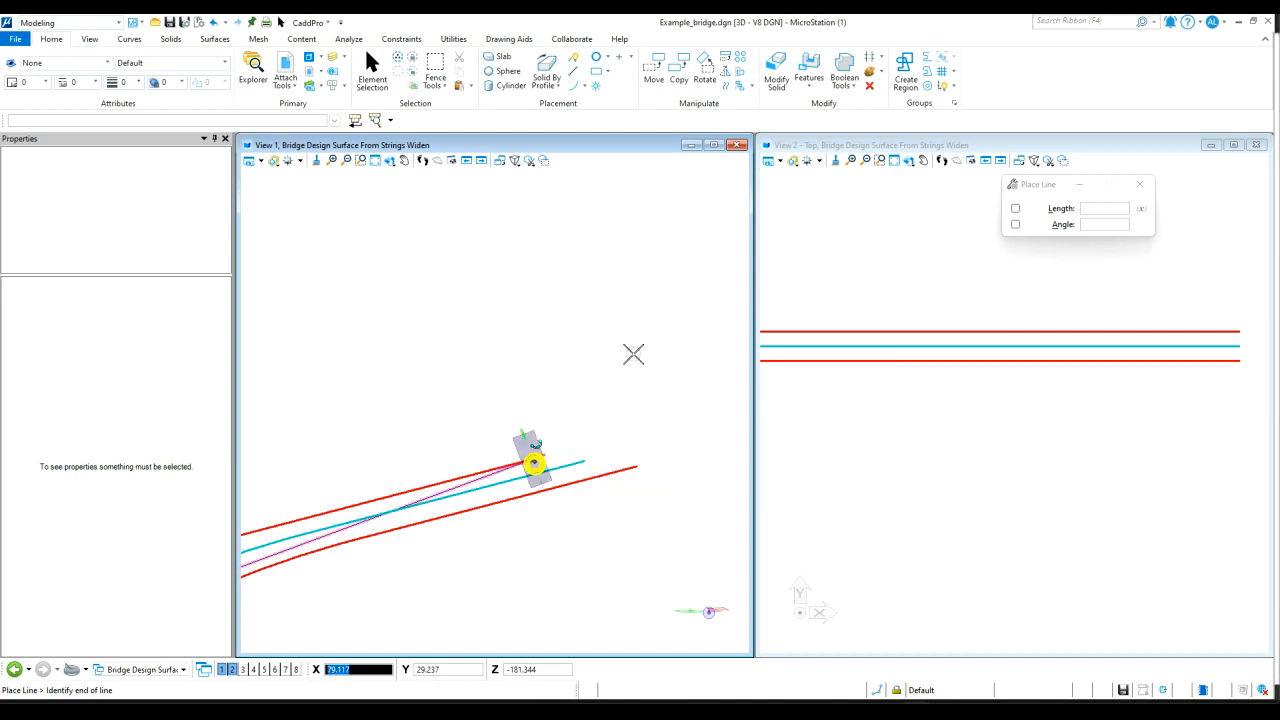
right_click(630, 330)
scroll(640, 336, down, 2)
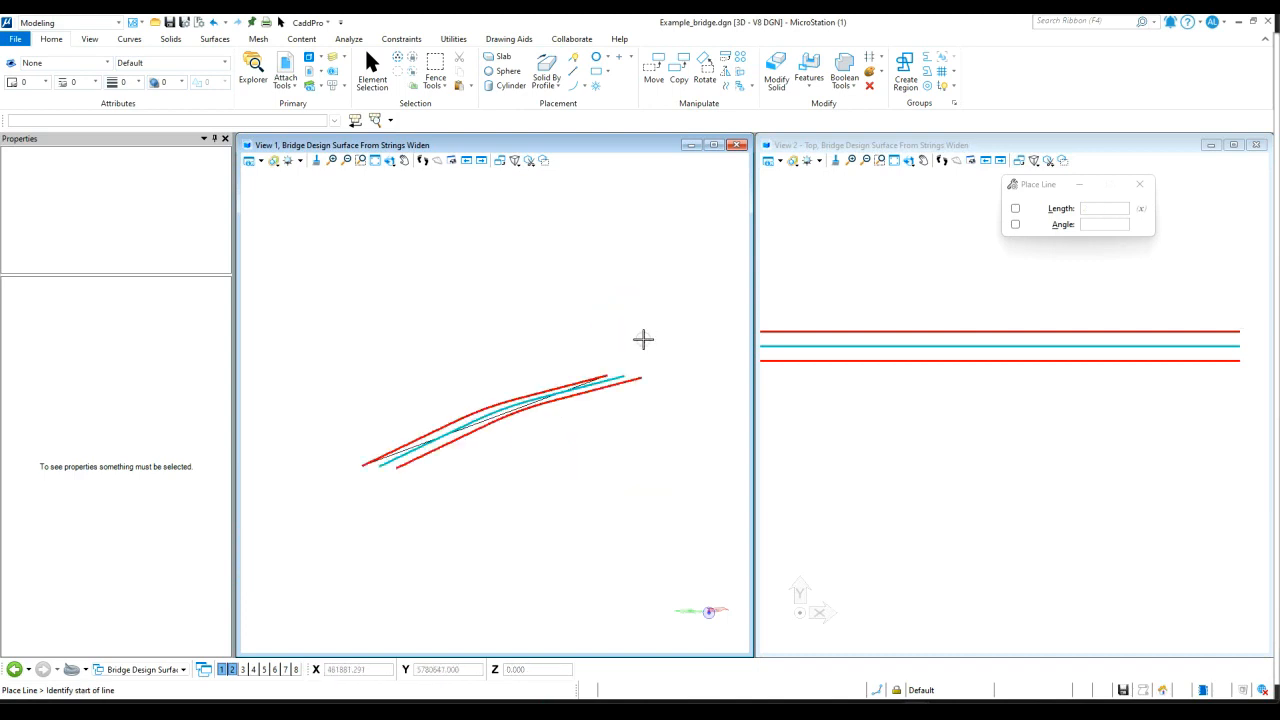
Draw a second straight line between the two endpoints of the lower red edge string in View 1.
click(397, 467)
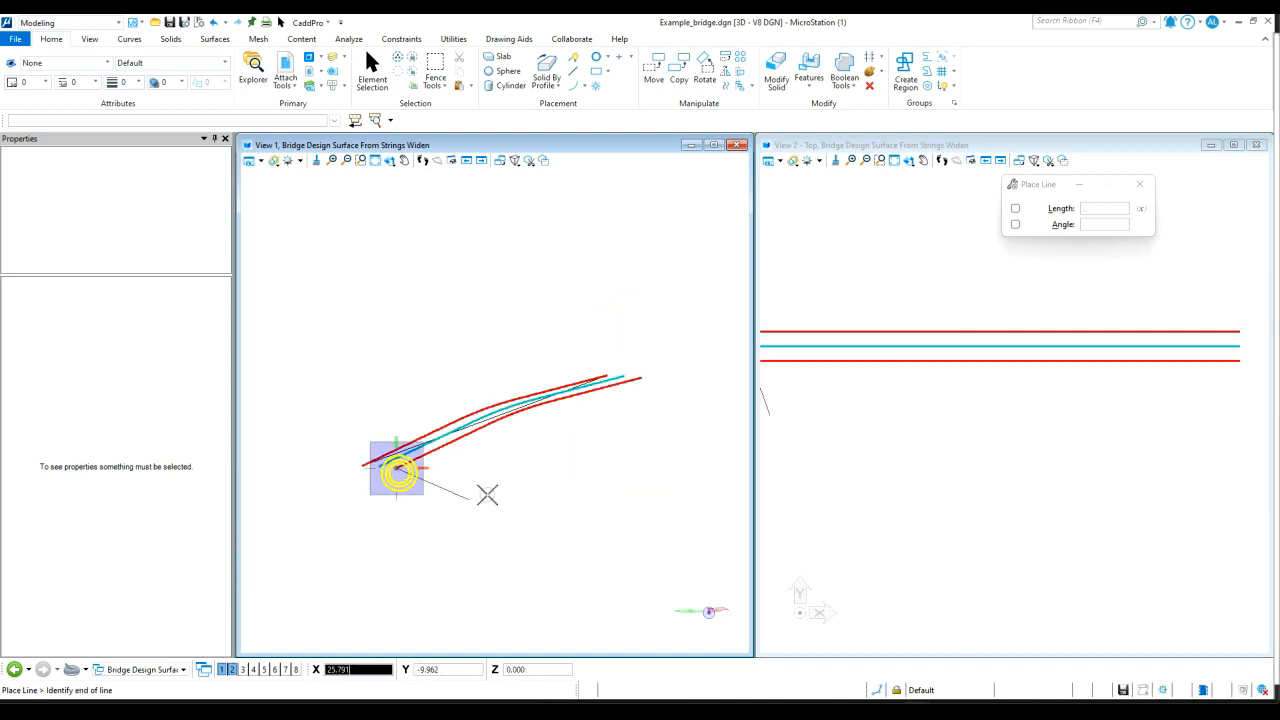
click(641, 379)
right_click(508, 460)
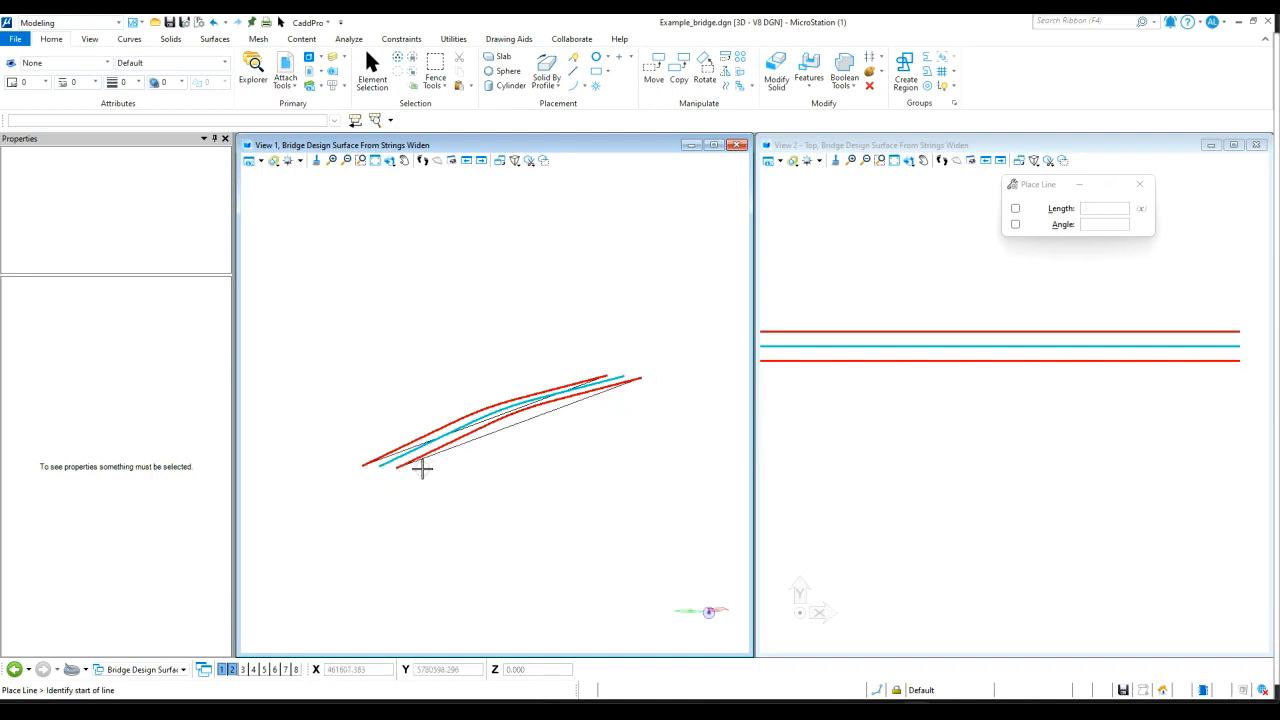
scroll(423, 463, up, 3)
Set both straight construction lines to a Z value of 0.000 with CaddPro's Set Element Z in Single mode.
click(310, 24)
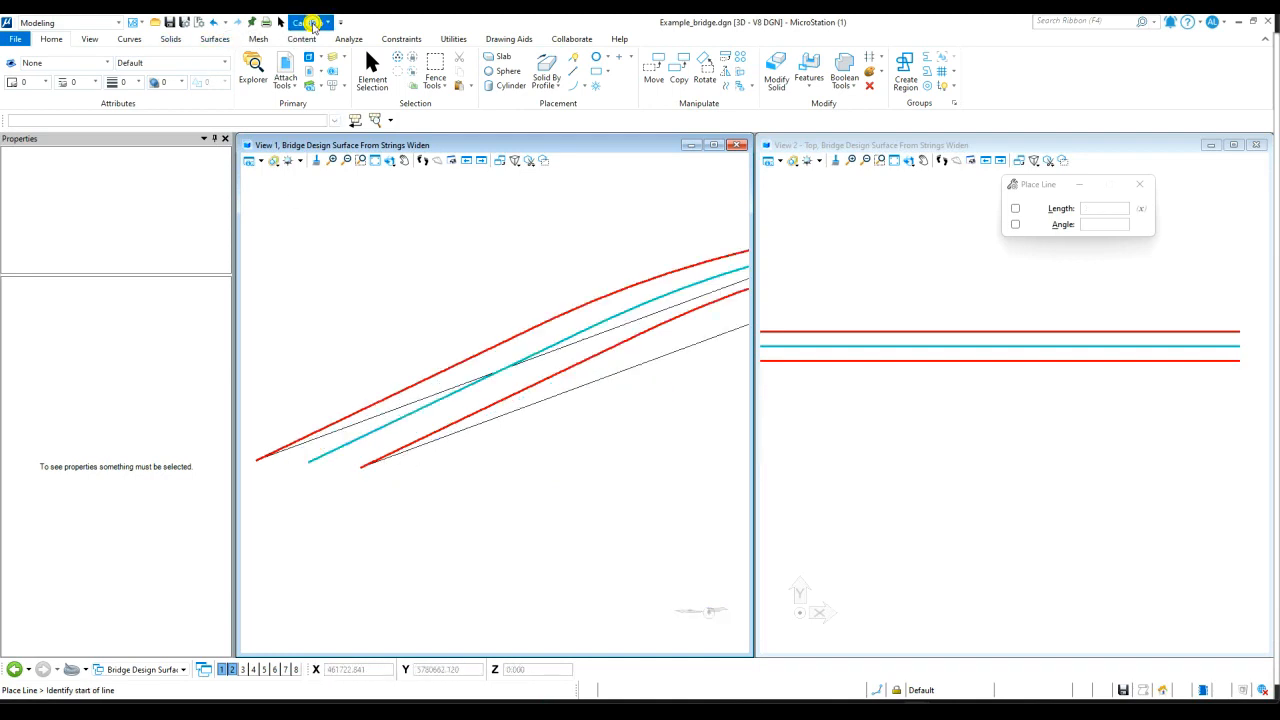
mouse_move(321, 62)
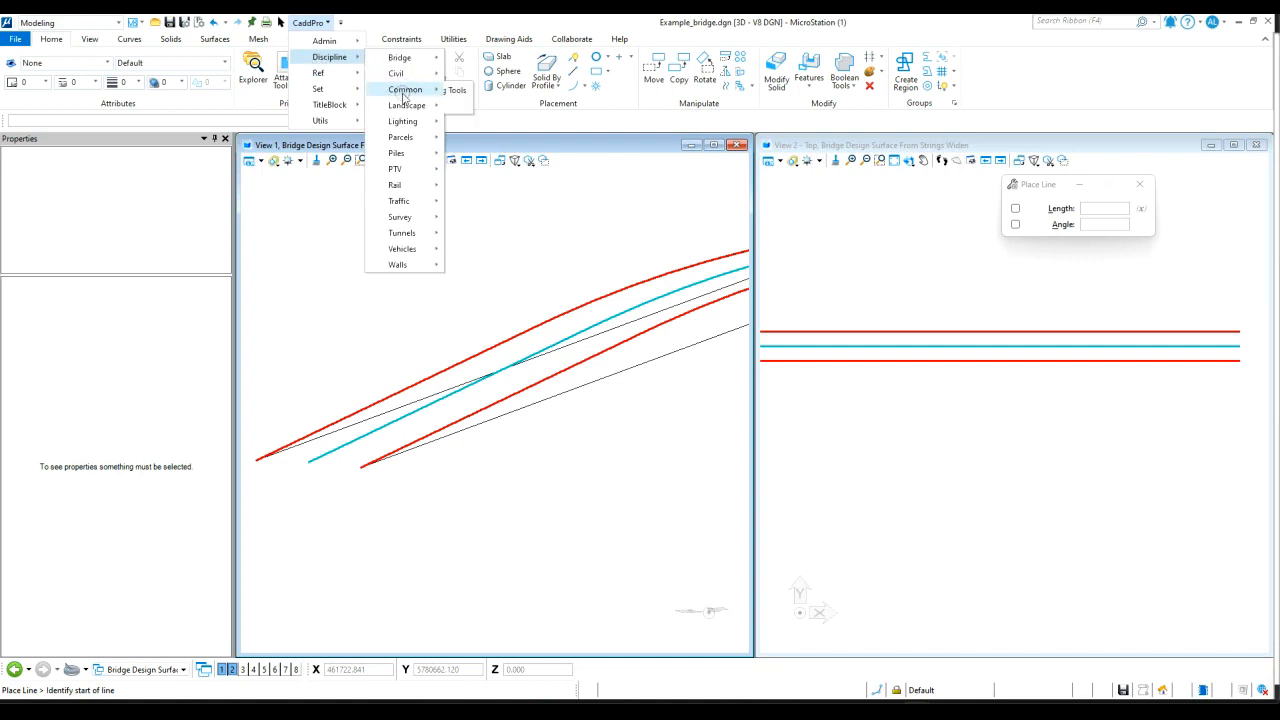
mouse_move(320, 120)
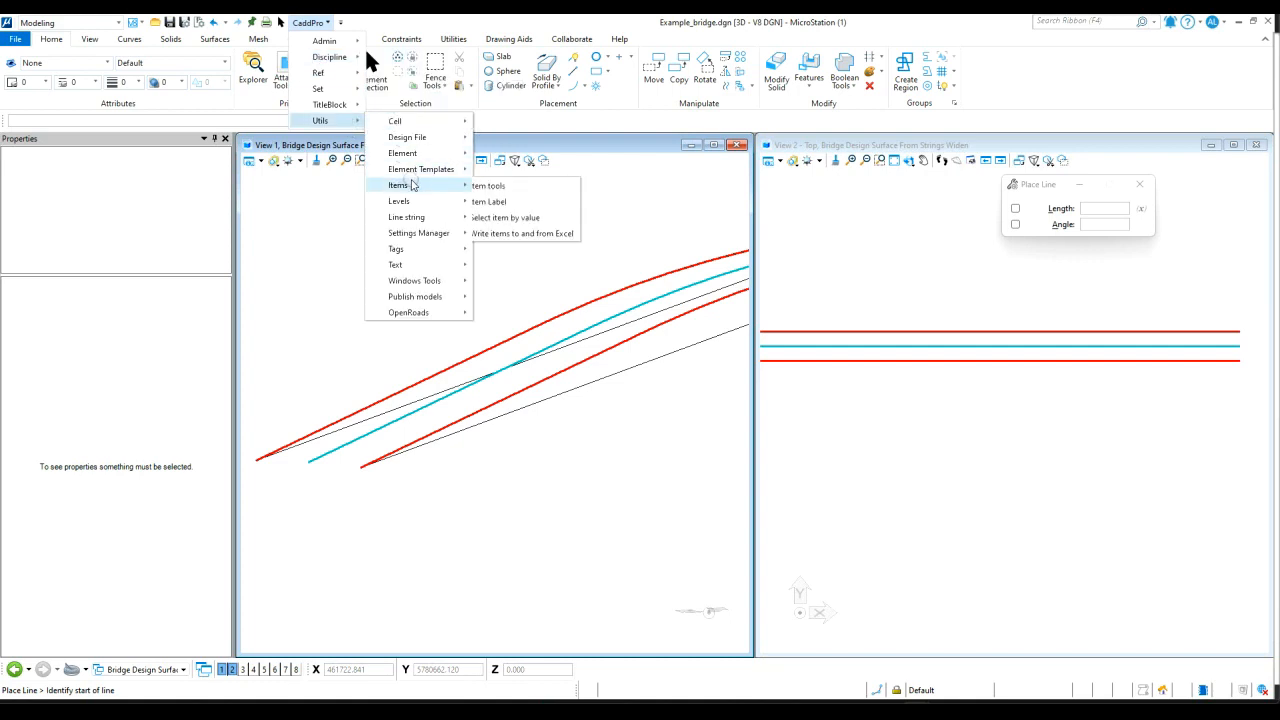
mouse_move(405, 154)
click(509, 218)
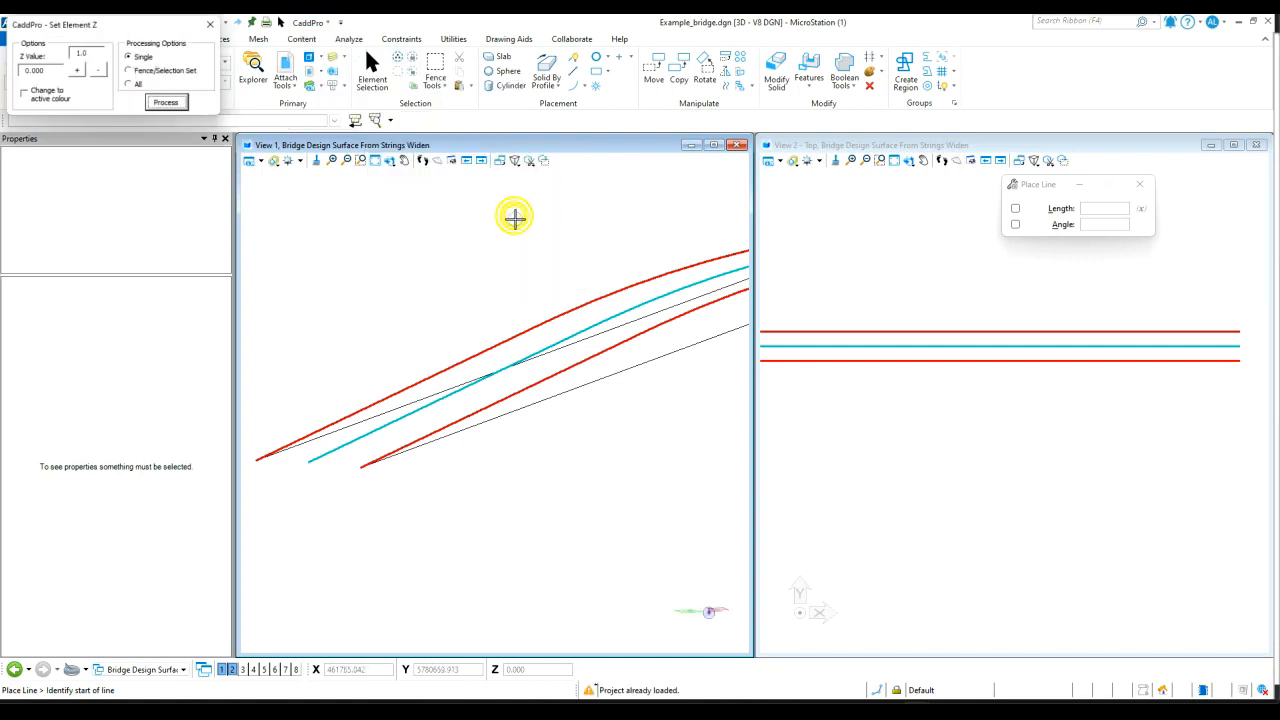
click(171, 108)
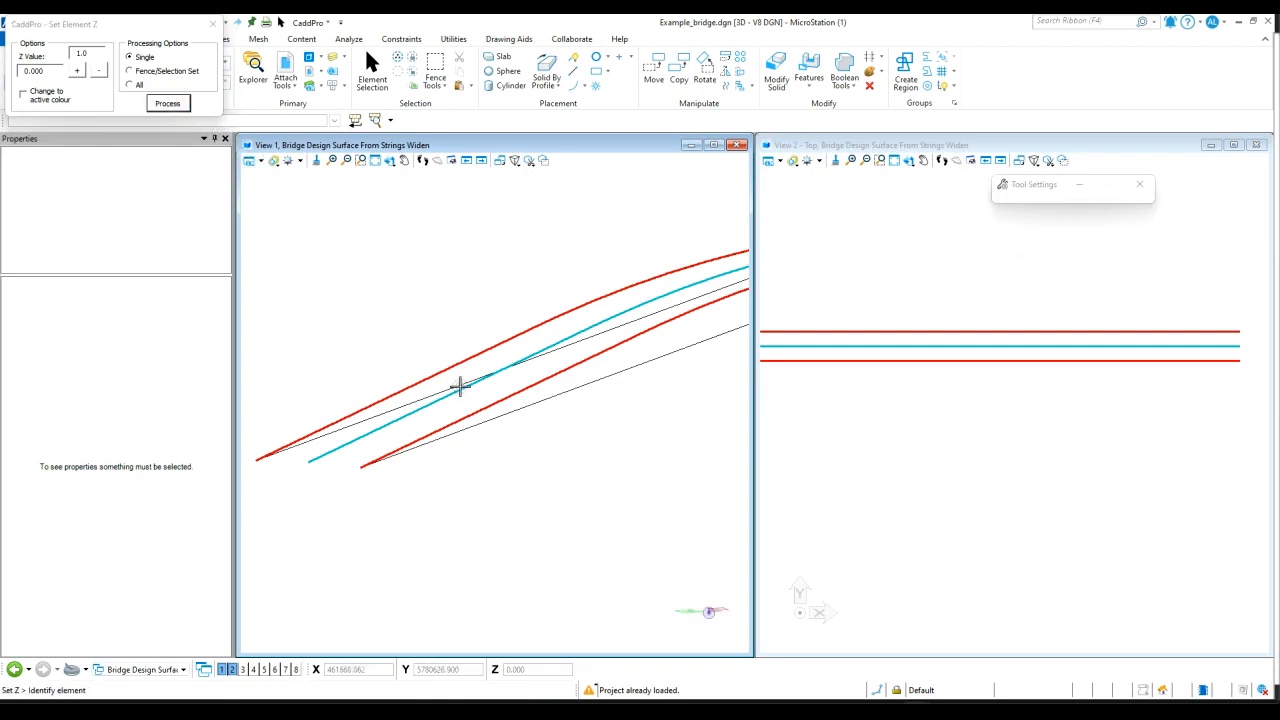
click(420, 397)
click(383, 343)
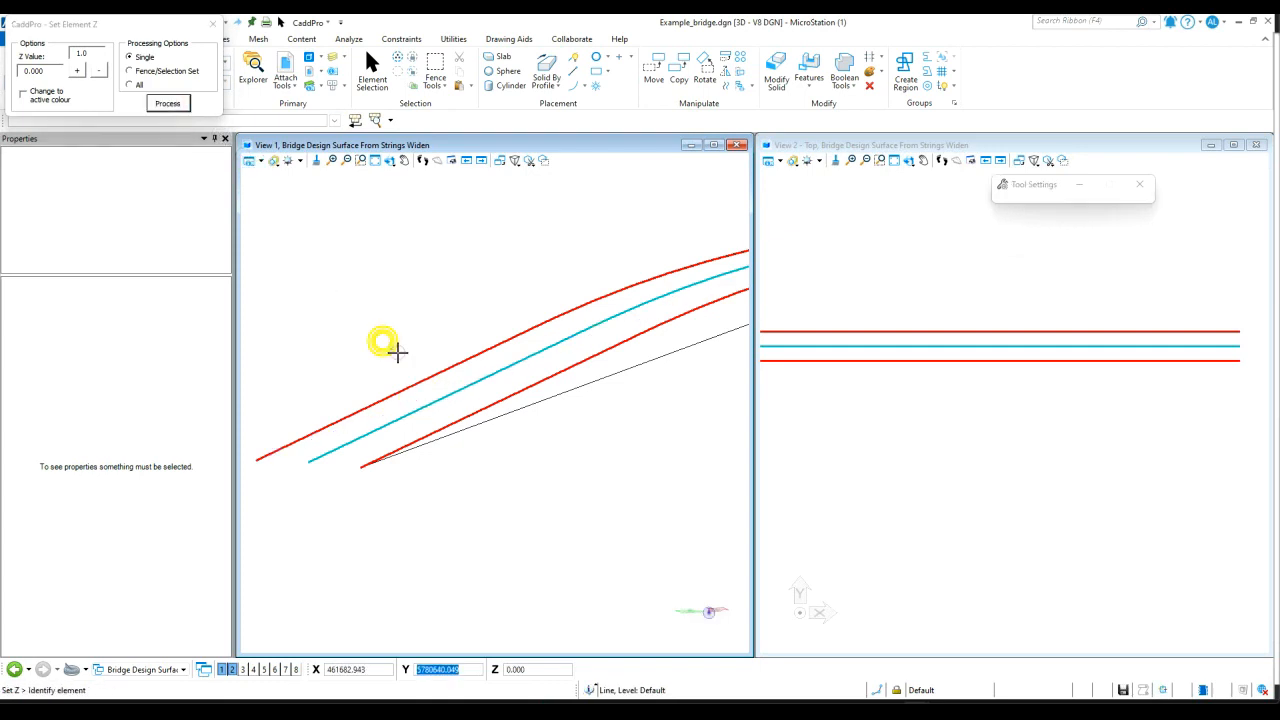
click(491, 420)
scroll(495, 415, down, 3)
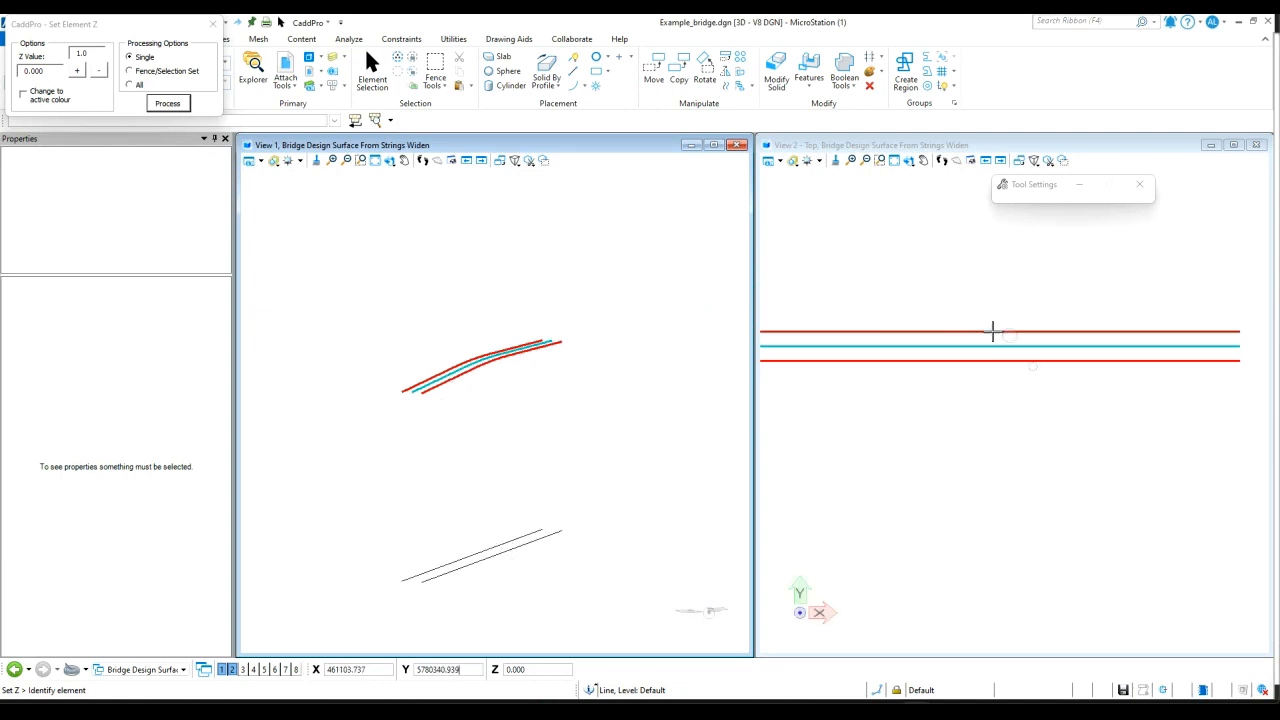
click(214, 23)
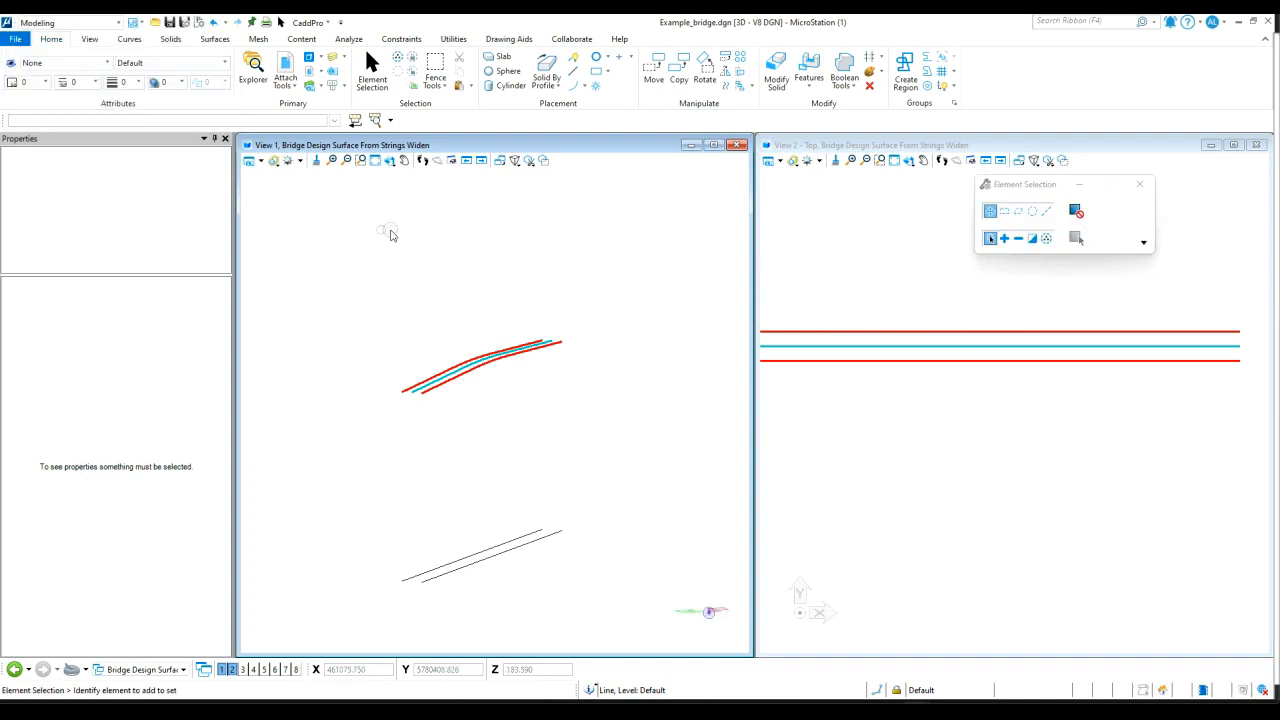
Move the upper flattened construction line 2.000 outward with Move Parallel in Original mode, in the plan plane and without making a copy.
click(726, 88)
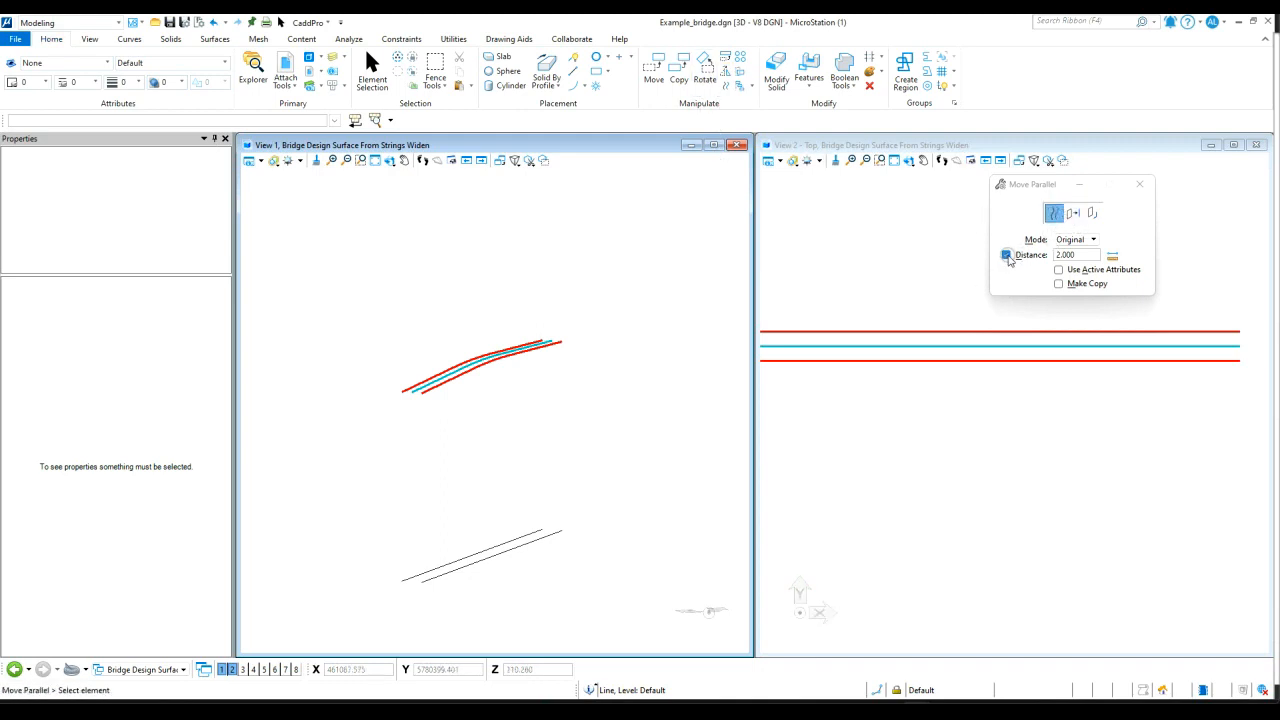
click(466, 555)
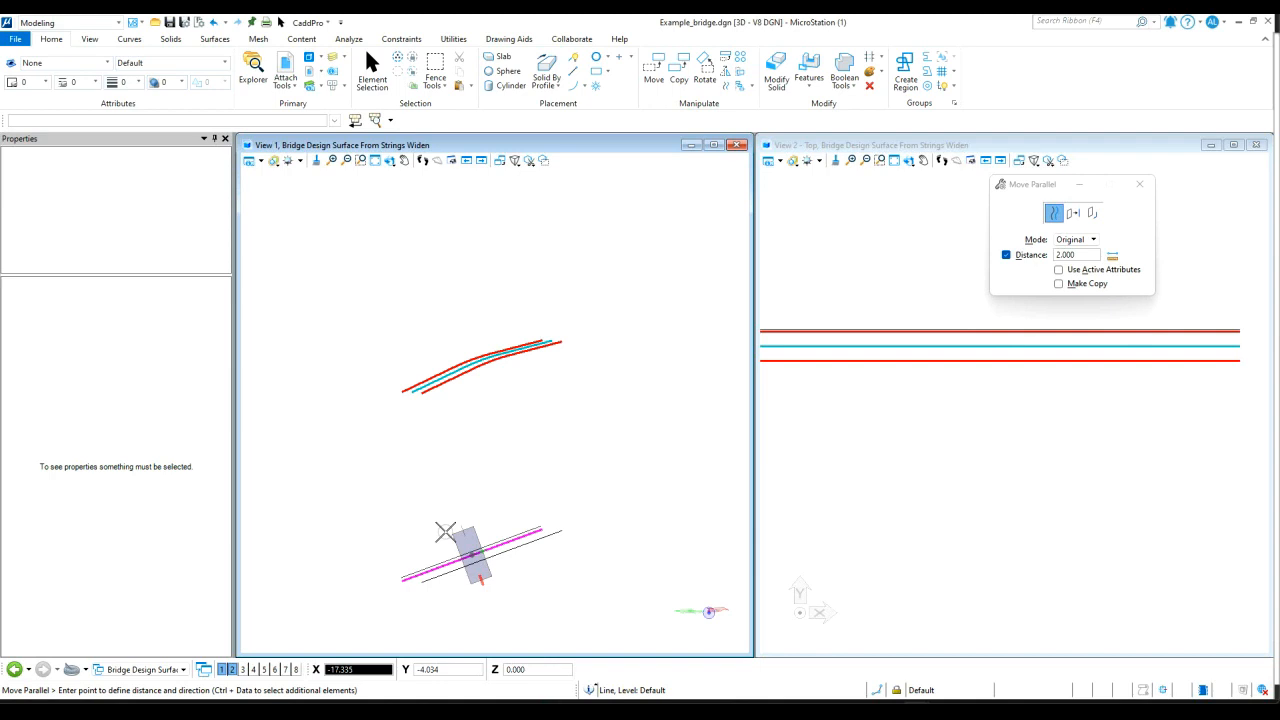
key(t)
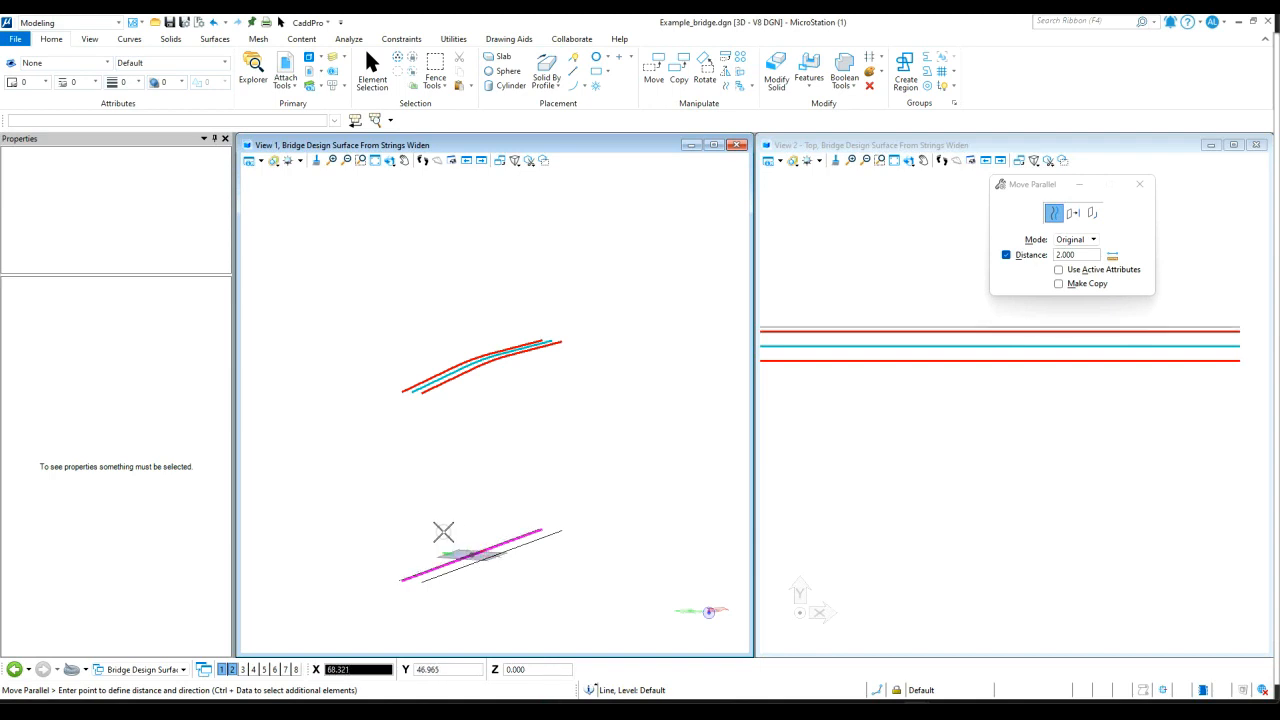
right_click(443, 531)
scroll(940, 326, up, 5)
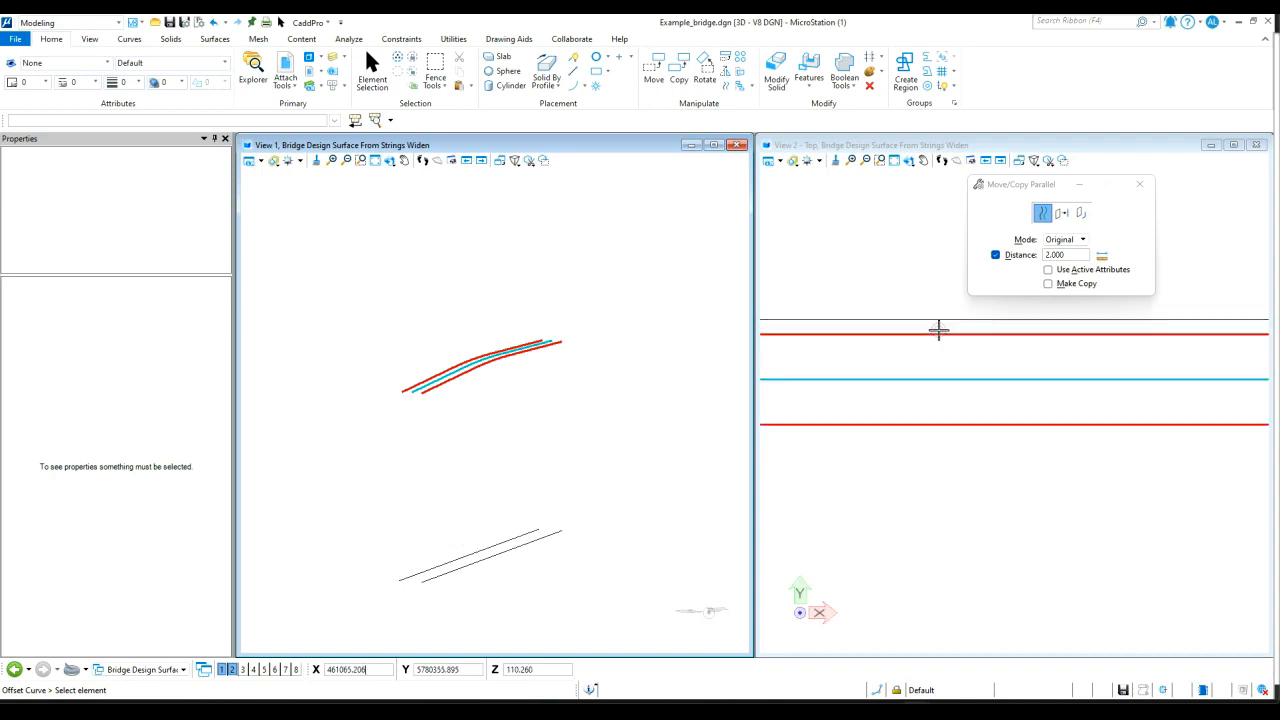
Move the lower flattened construction line 2.000 outward, parallel to itself, beyond the lower red edge string.
click(488, 558)
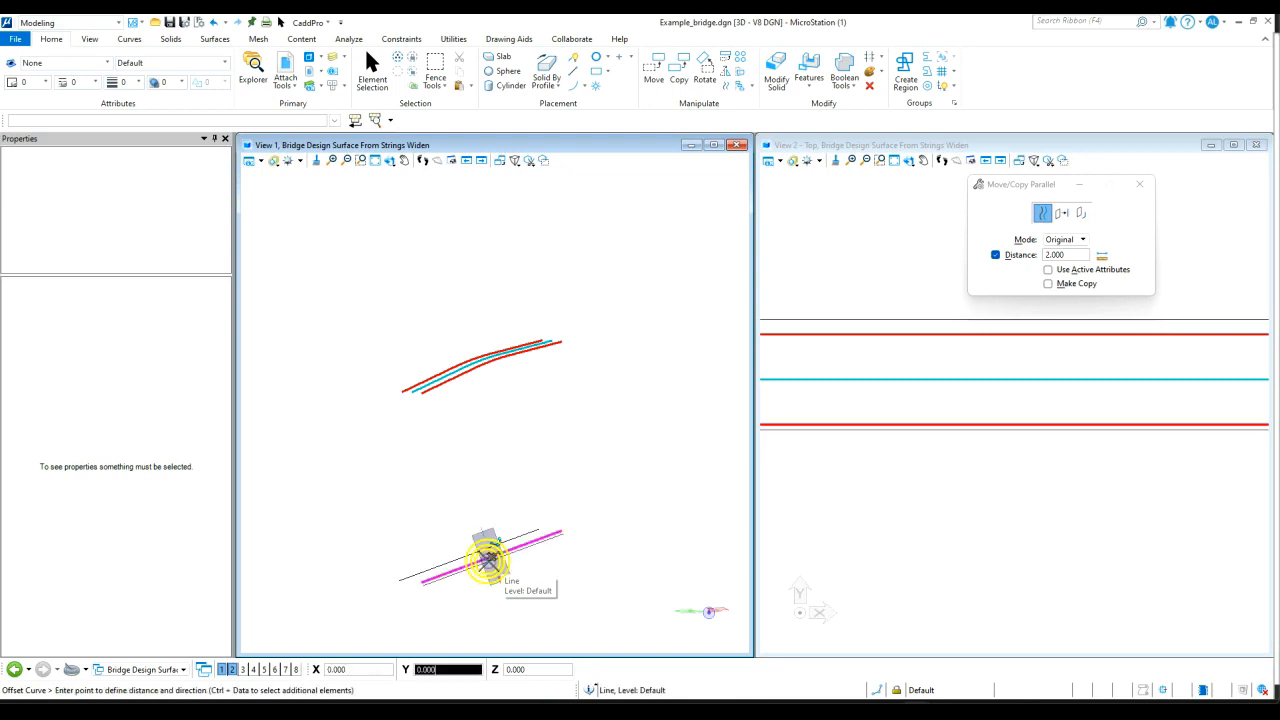
click(549, 567)
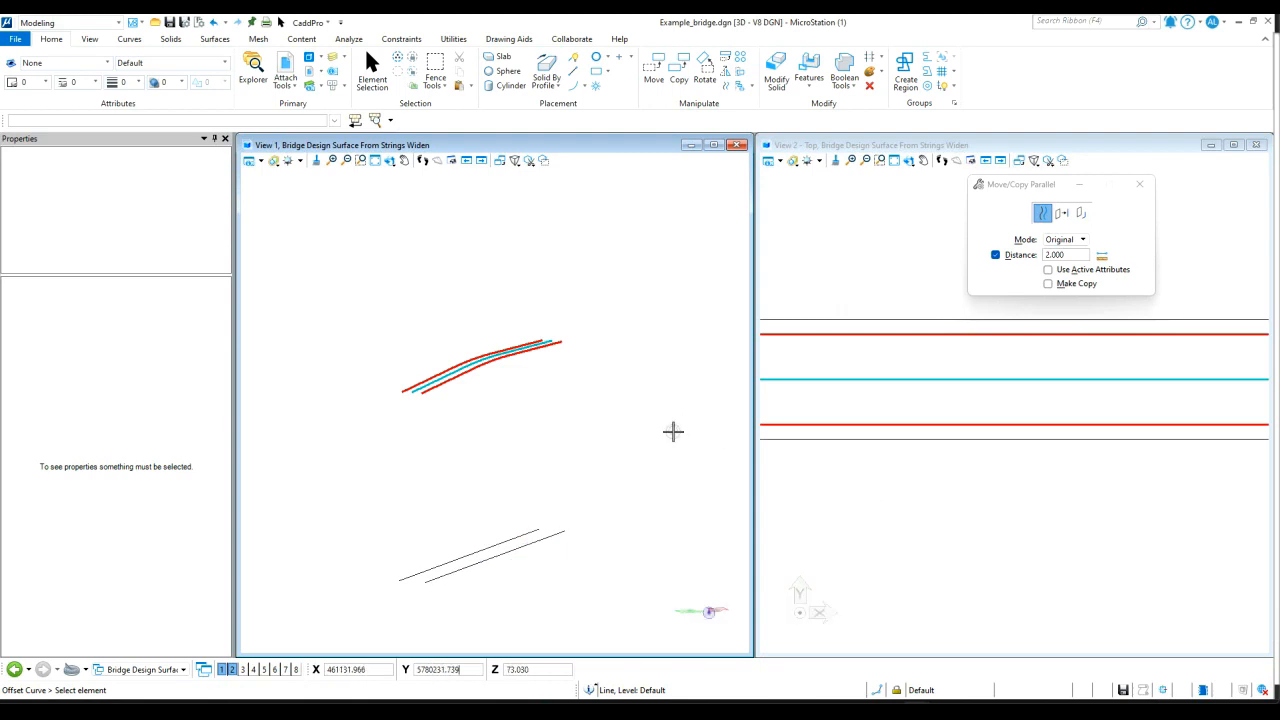
scroll(1055, 415, down, 5)
scroll(1046, 406, up, 2)
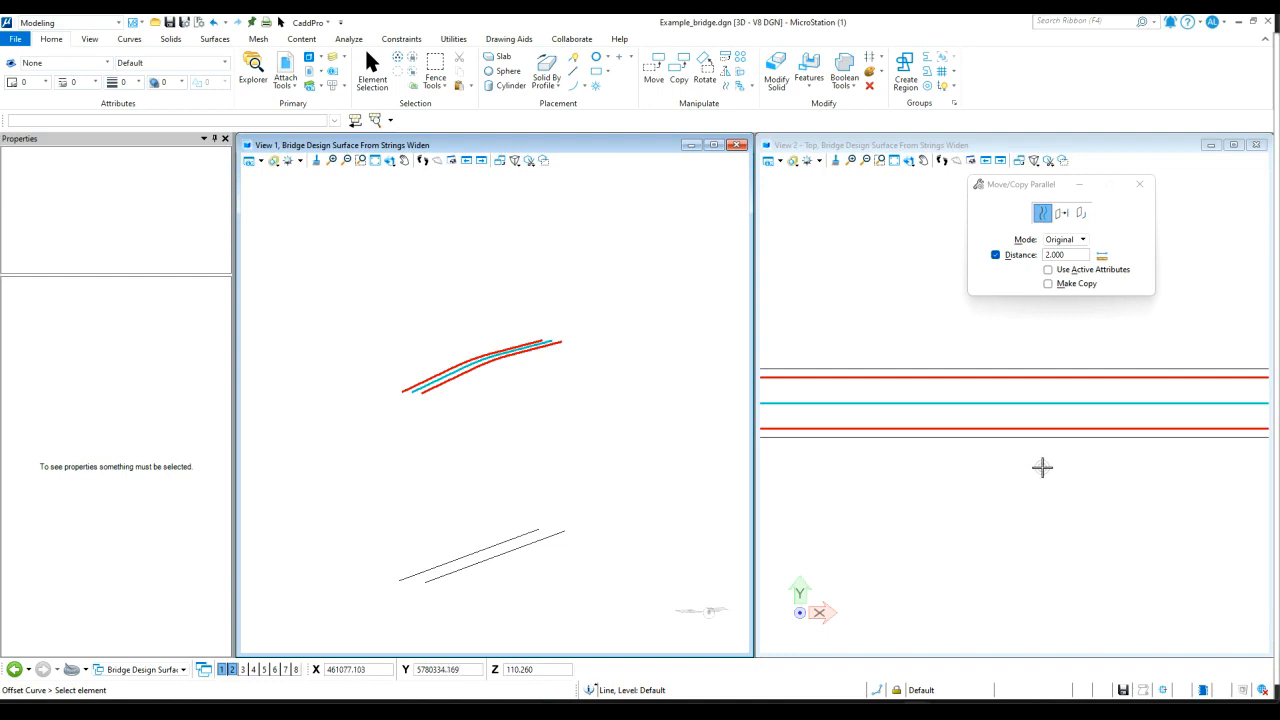
Extend the surface to the lower offset line with CaddPro Extend Surface, using control line vertices, the cyan control line and the lower red match line.
click(305, 23)
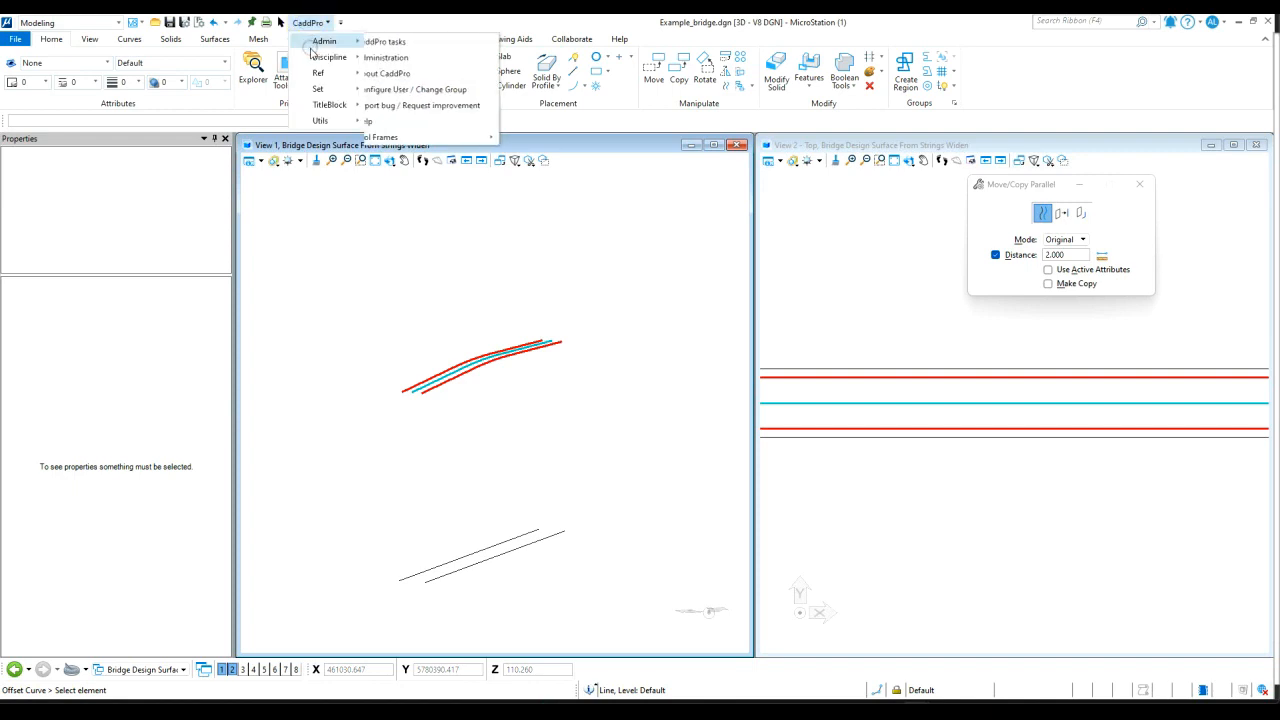
mouse_move(330, 57)
mouse_move(406, 74)
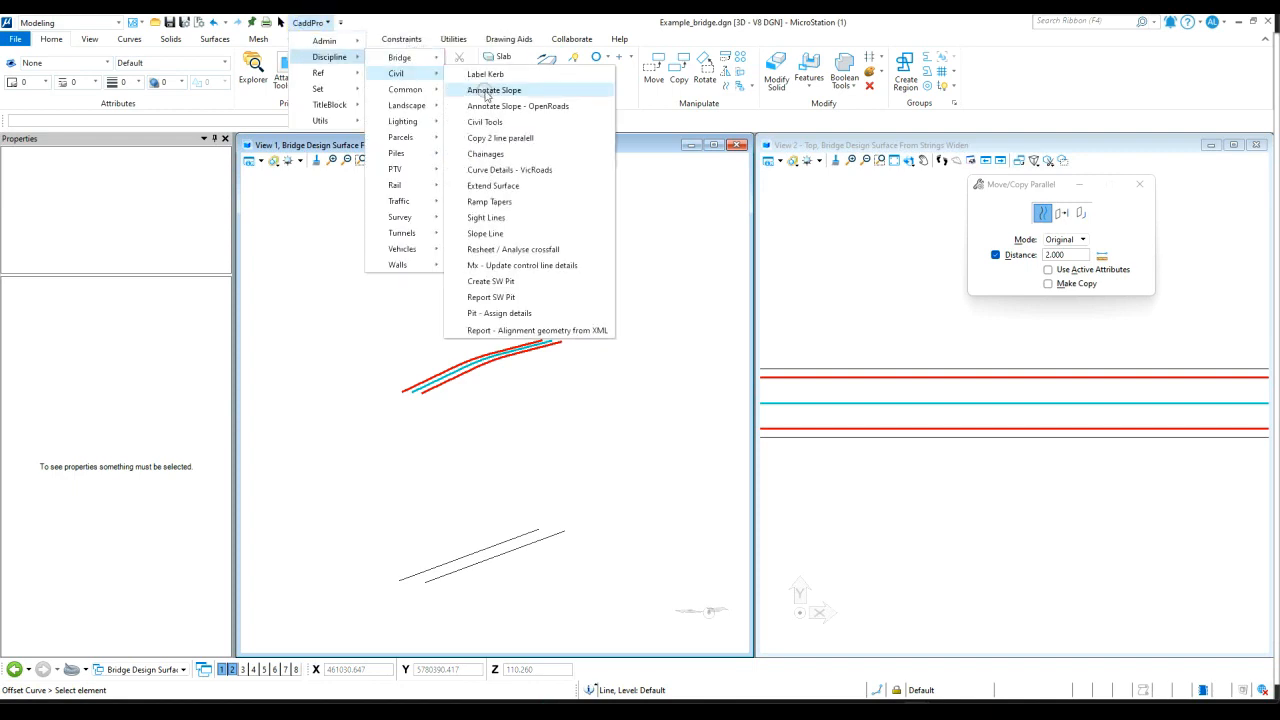
click(493, 186)
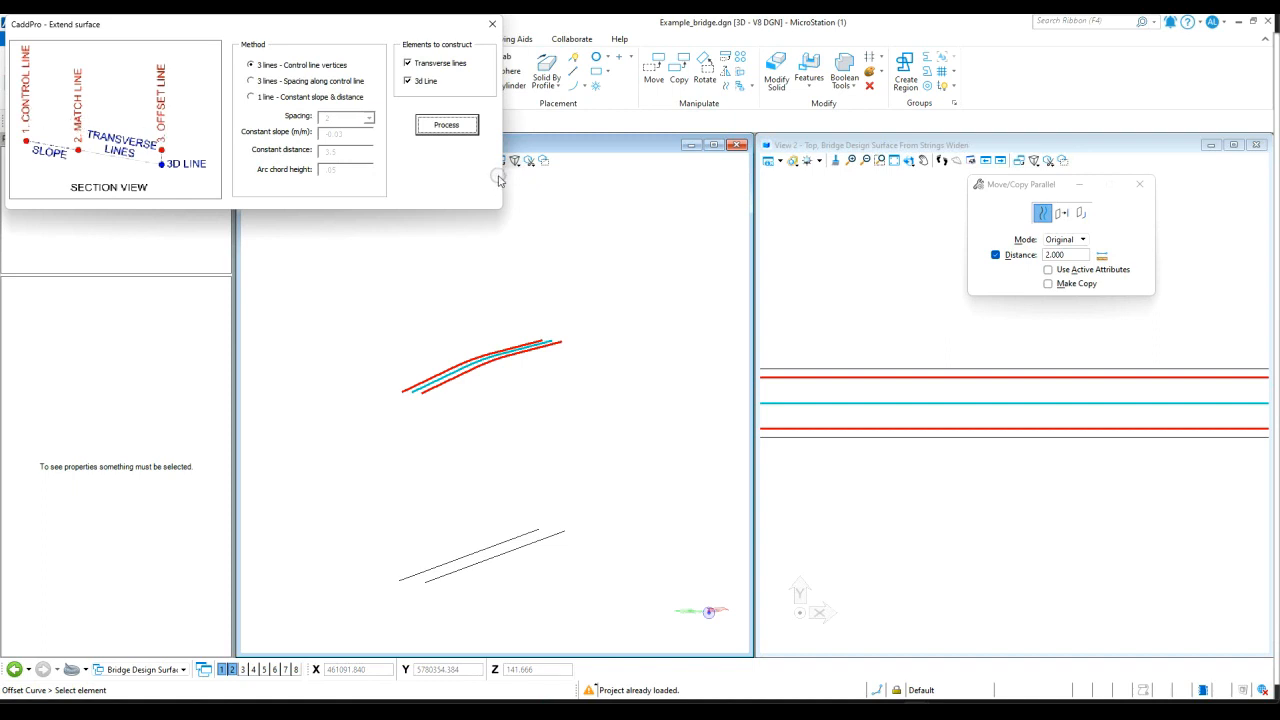
click(450, 127)
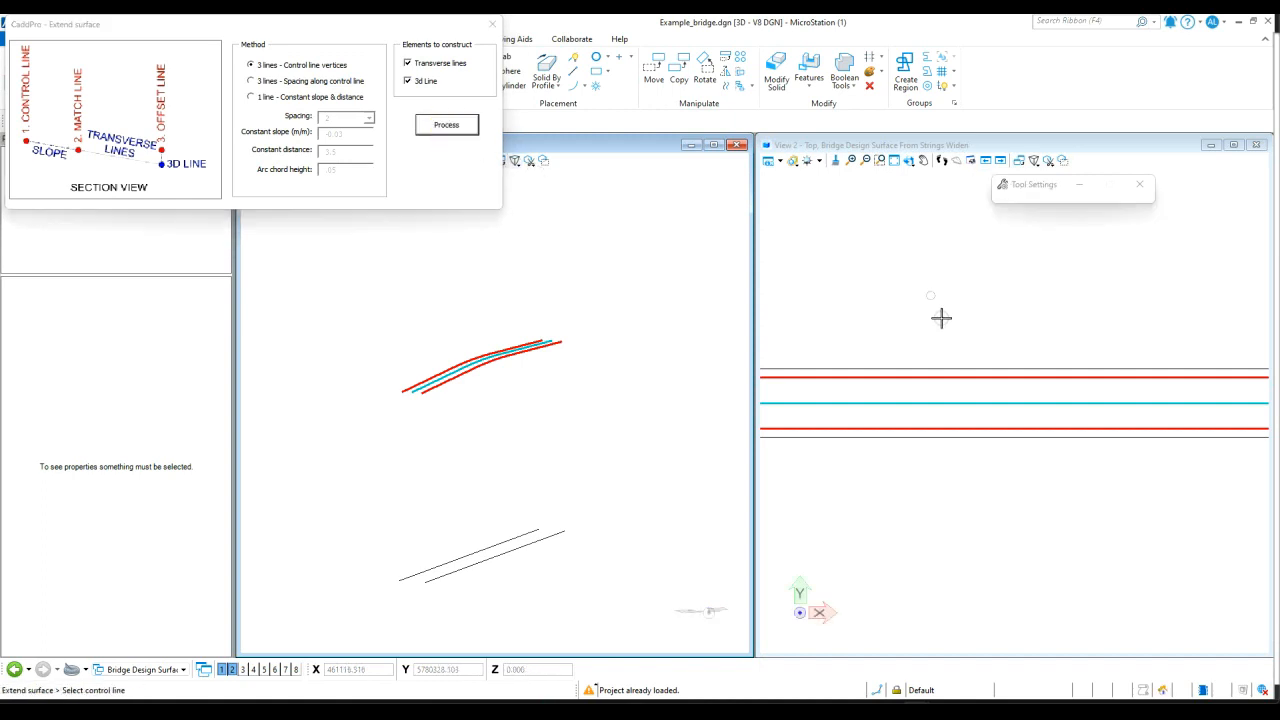
click(938, 404)
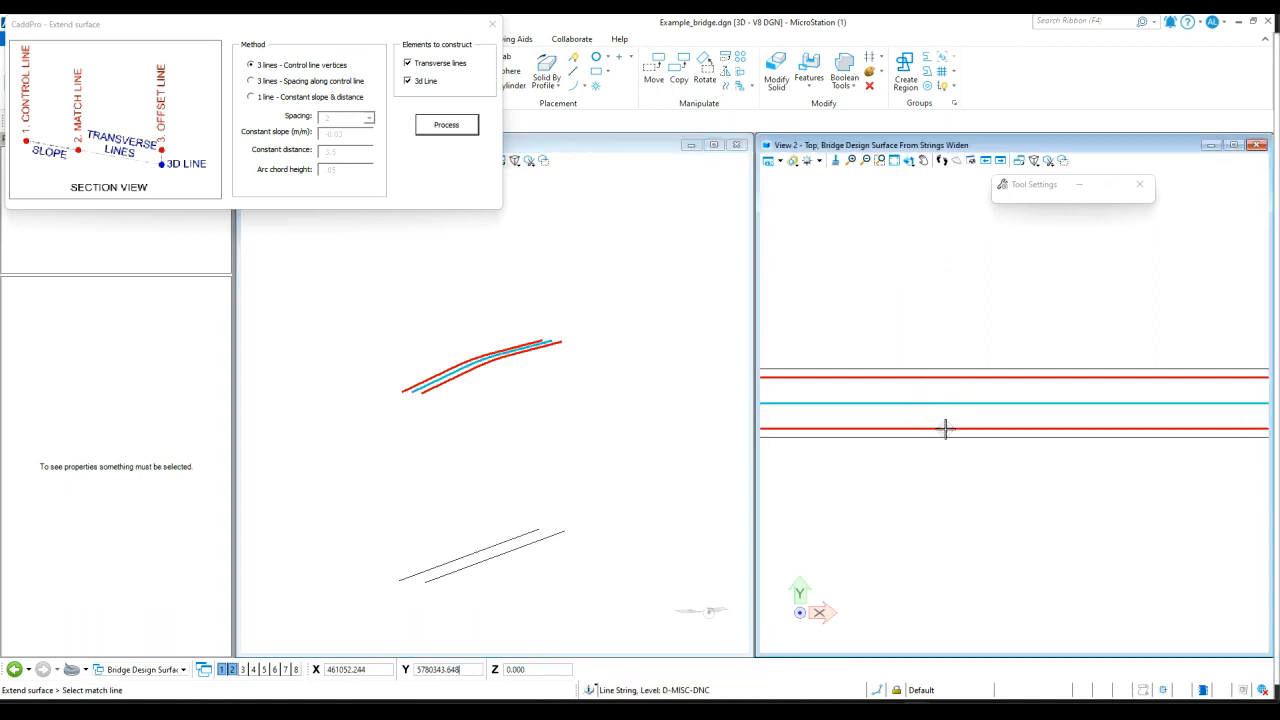
click(946, 429)
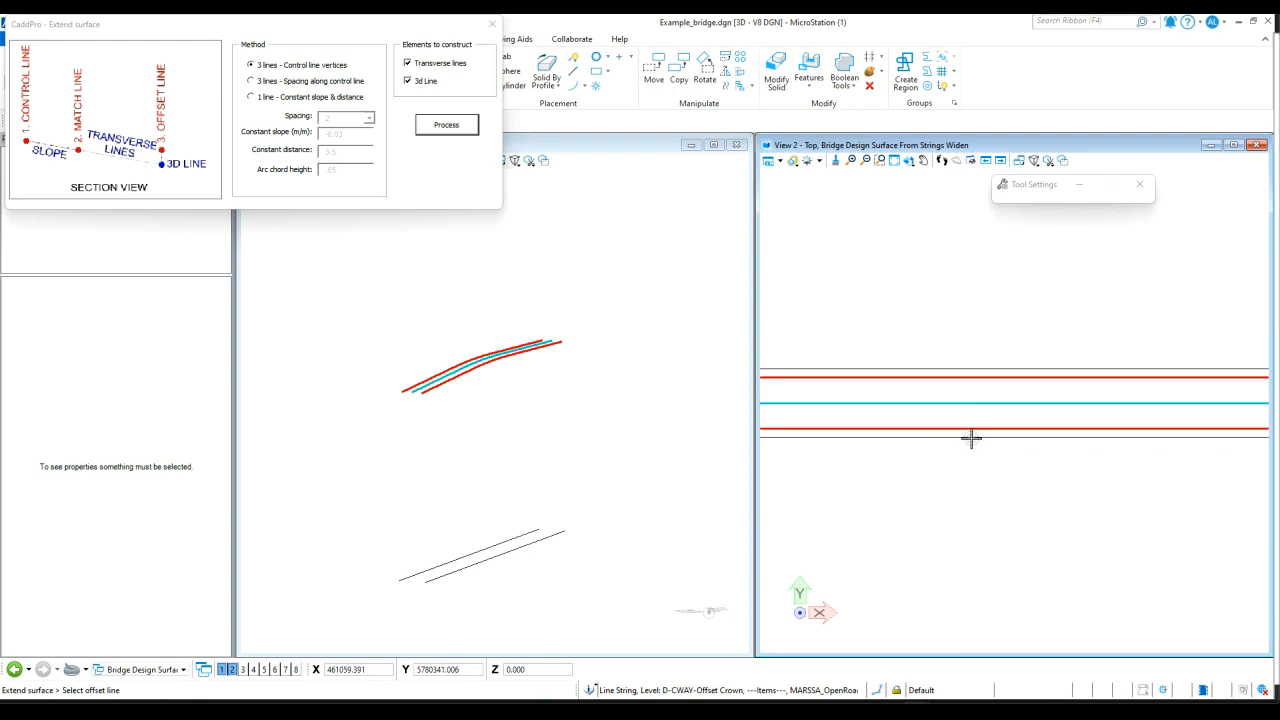
click(971, 437)
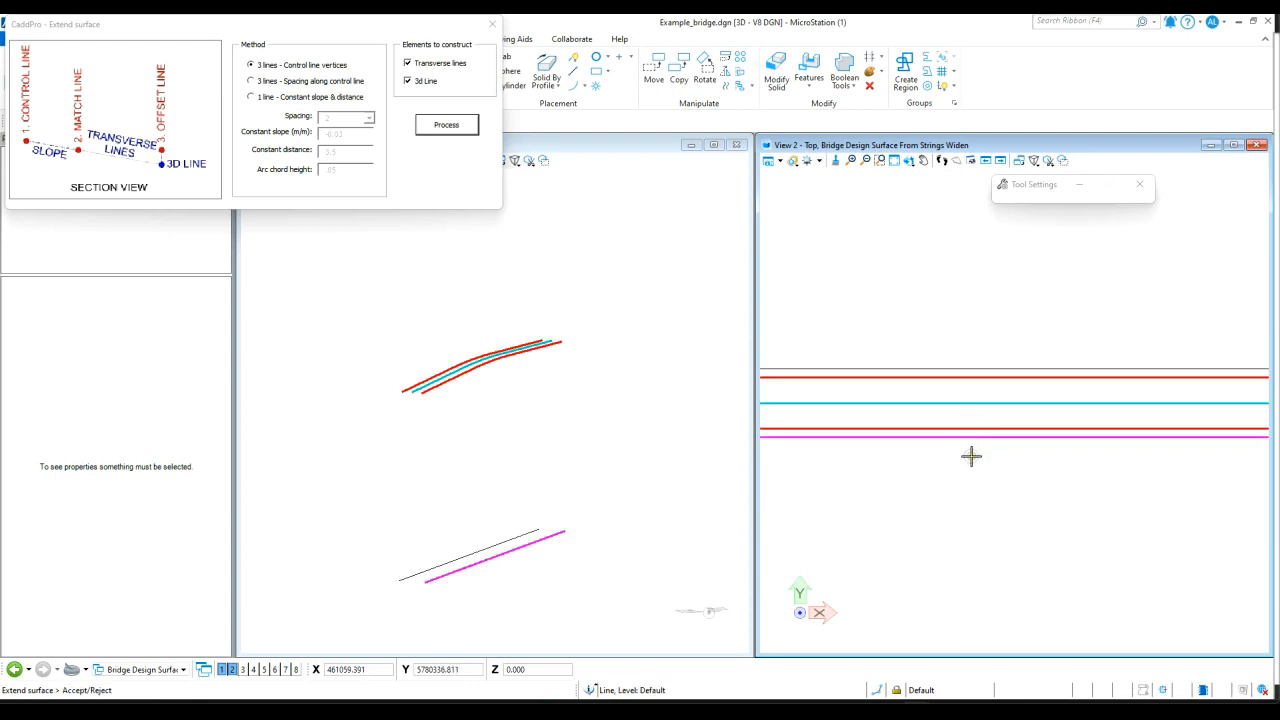
click(971, 456)
click(971, 456)
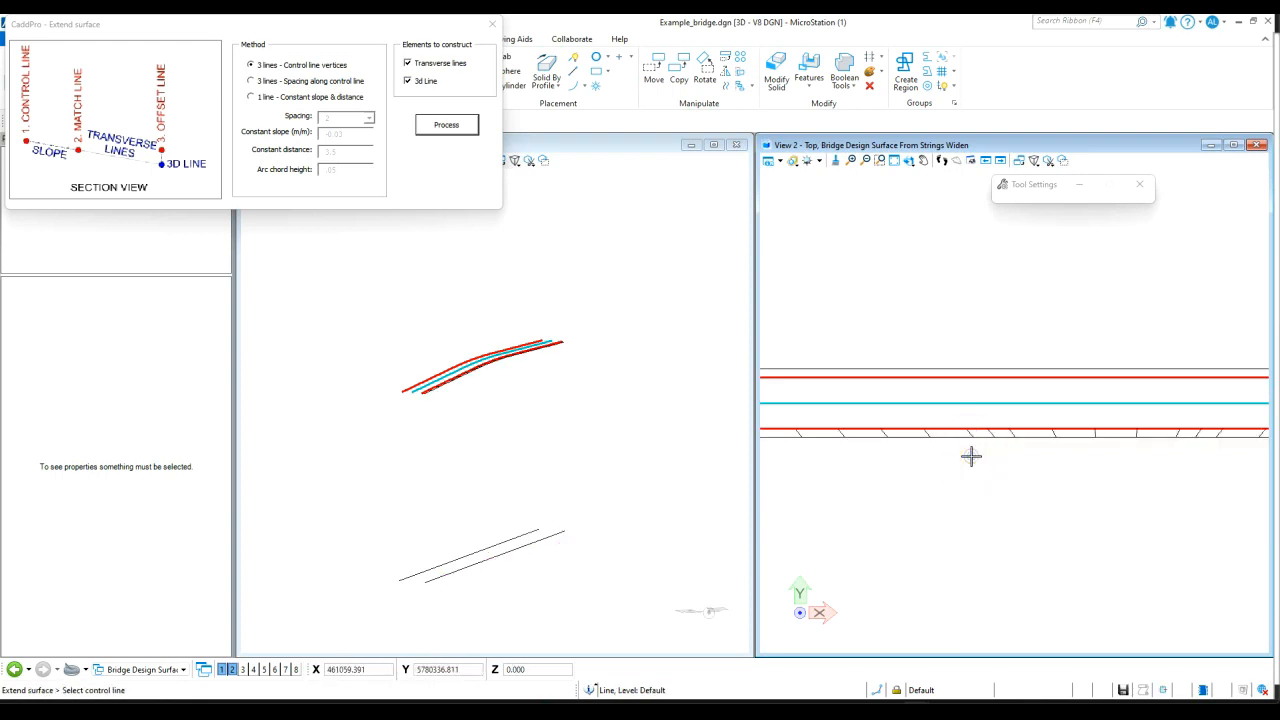
scroll(430, 395, up, 3)
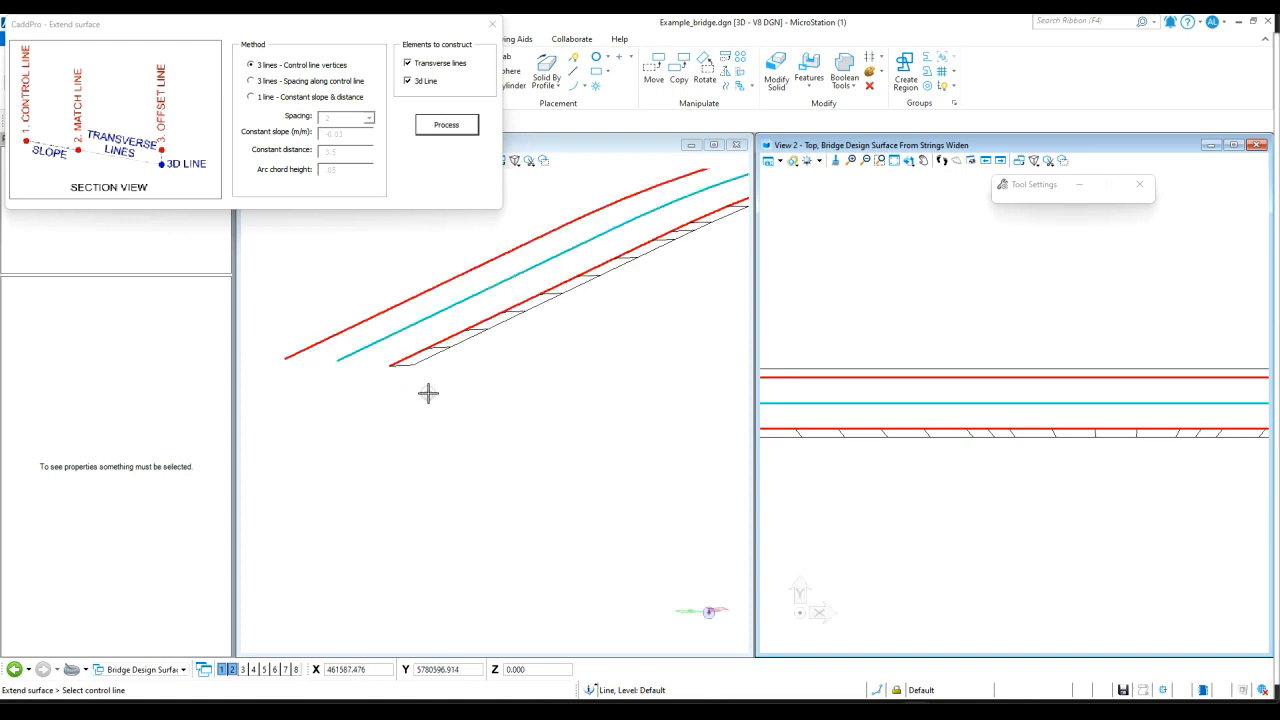
scroll(380, 414, down, 2)
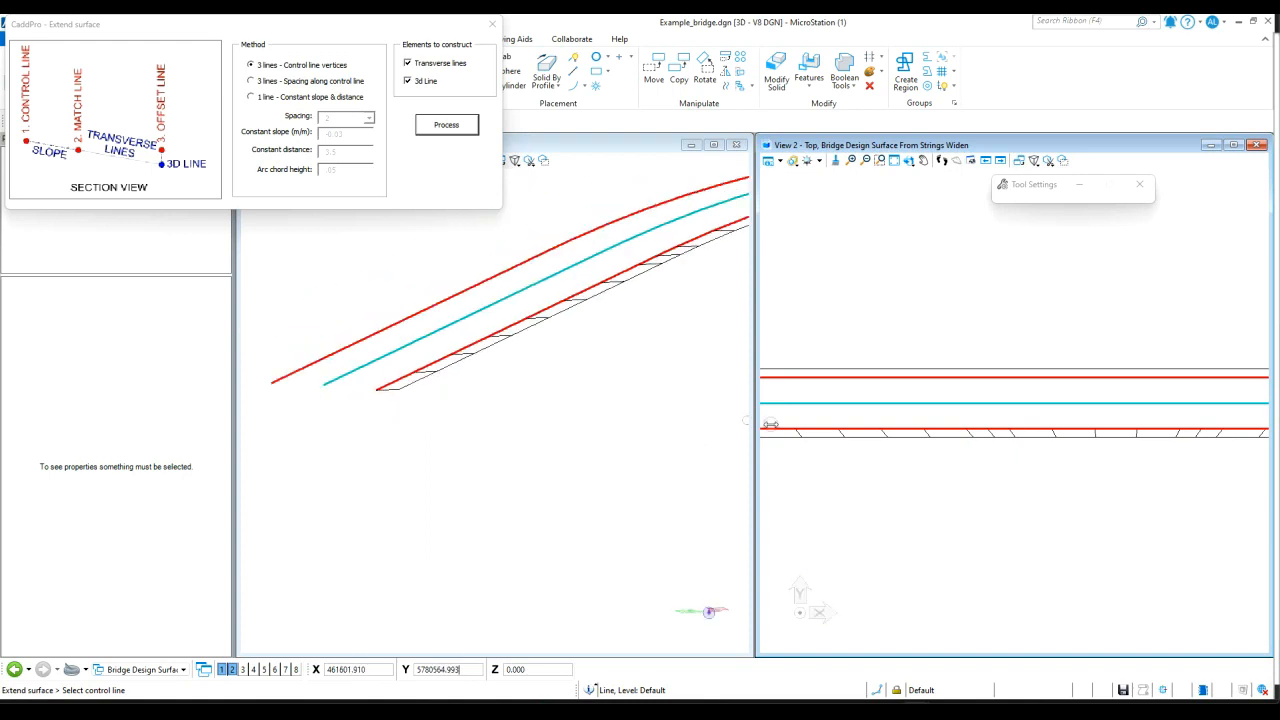
Extend the surface on the upper side from the cyan control line through the upper red match line to the upper offset line.
click(926, 403)
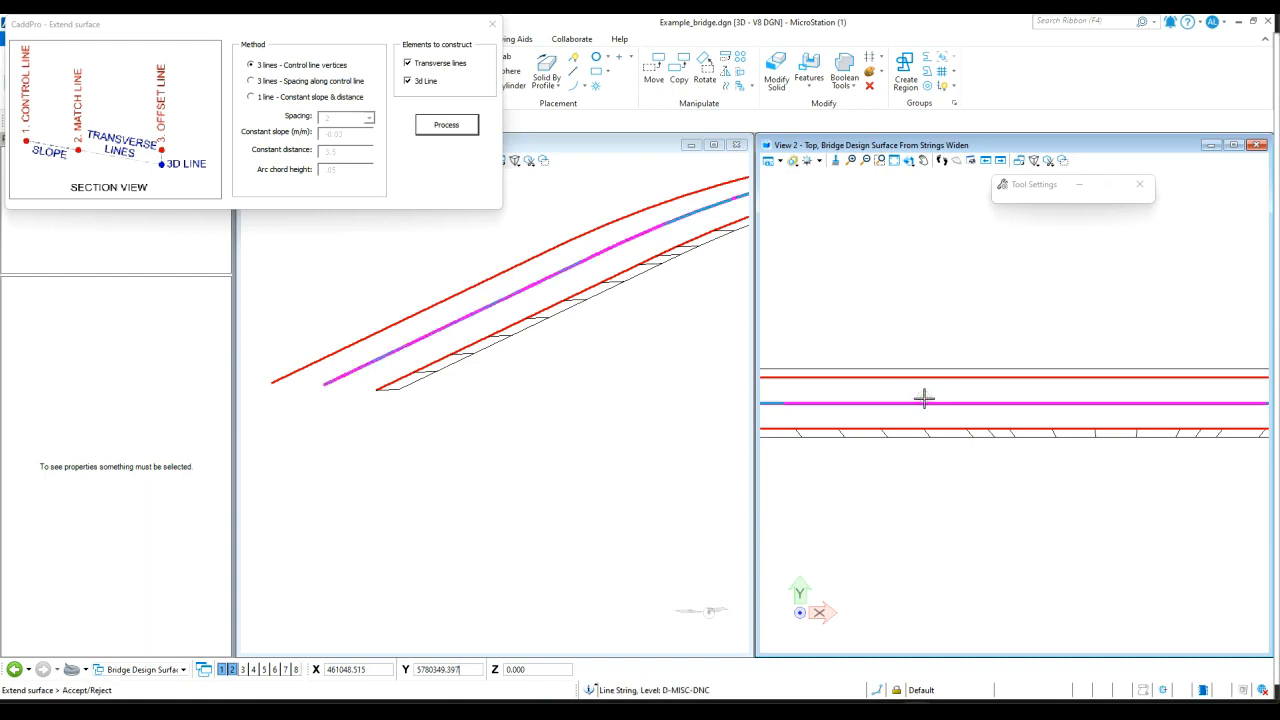
click(923, 393)
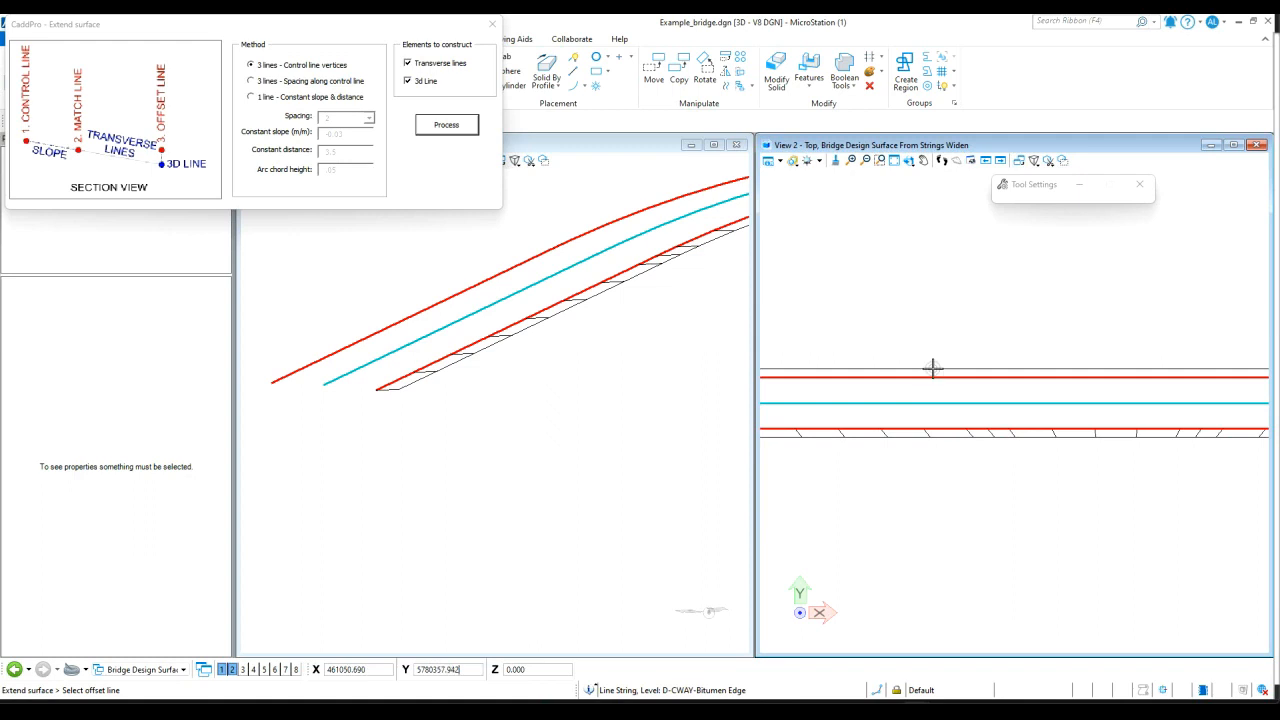
click(932, 369)
click(940, 330)
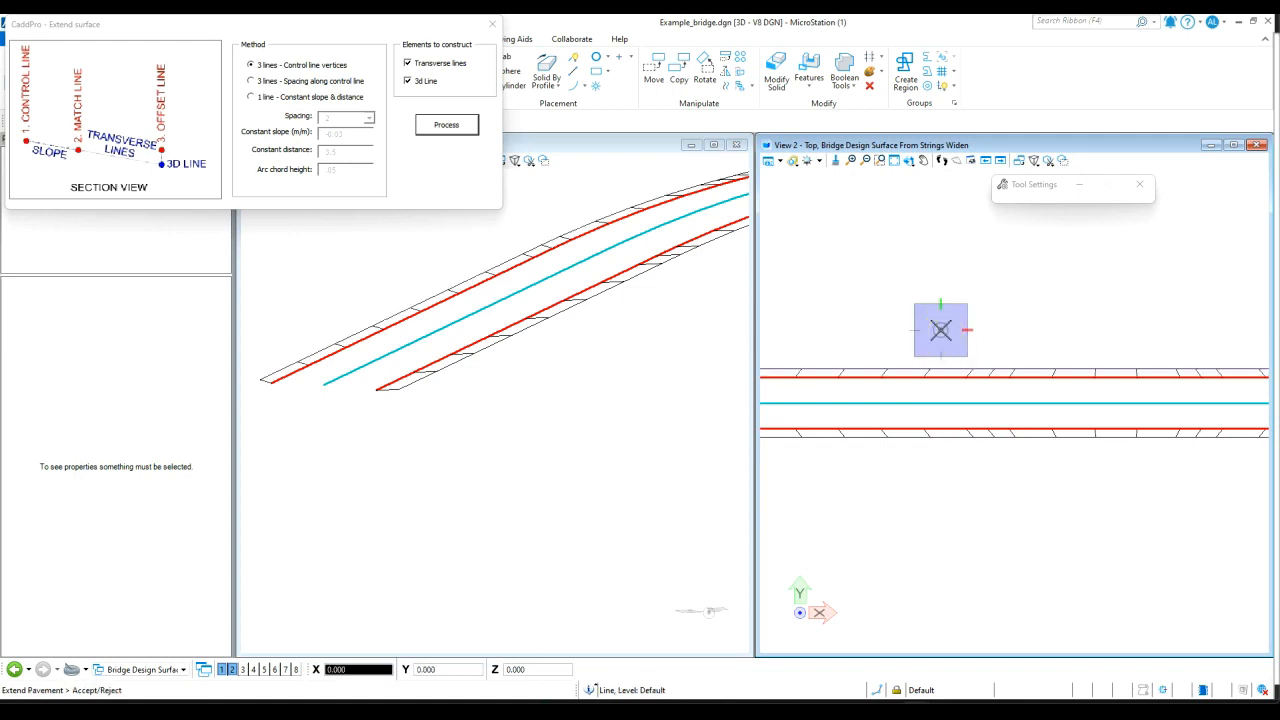
click(946, 322)
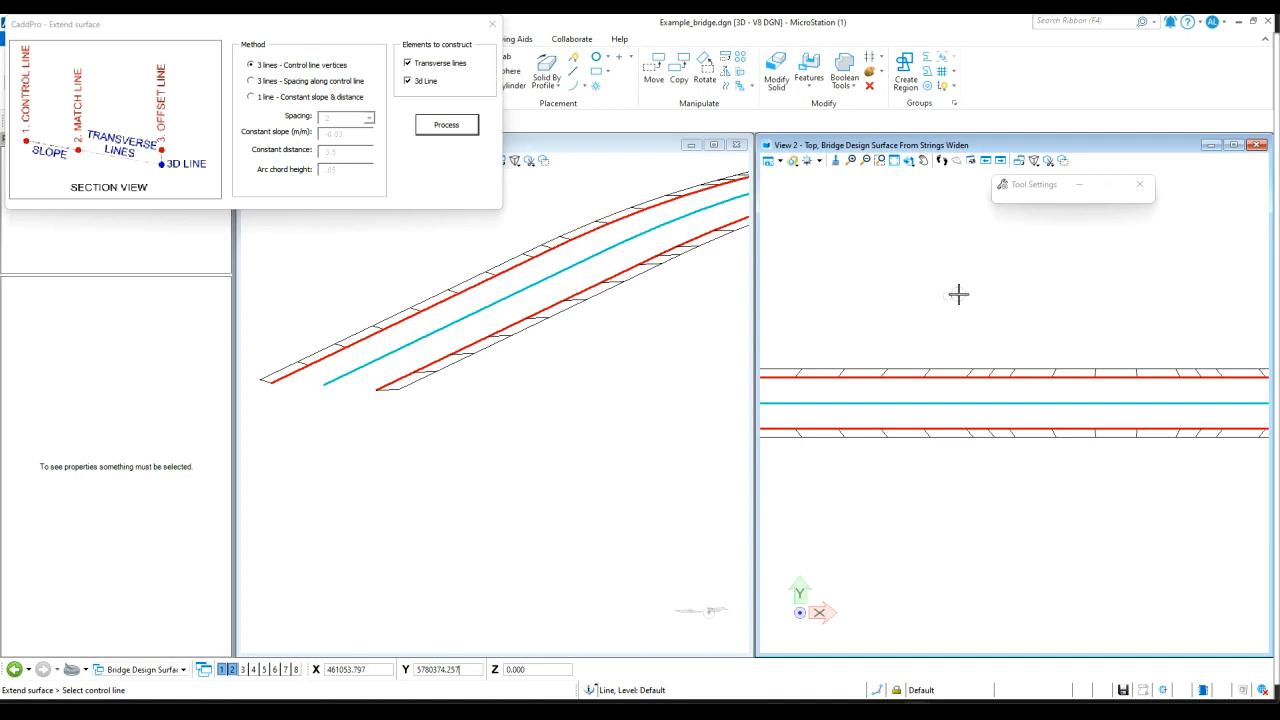
scroll(535, 290, down, 3)
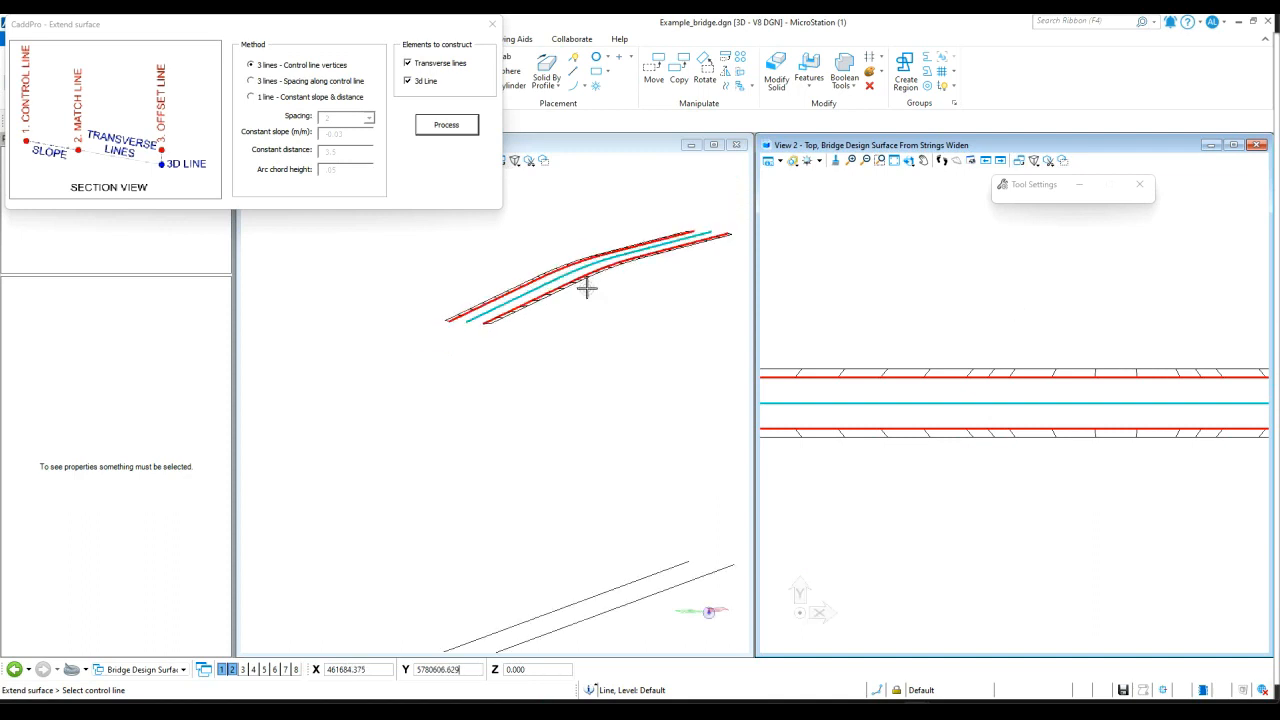
scroll(543, 305, down, 2)
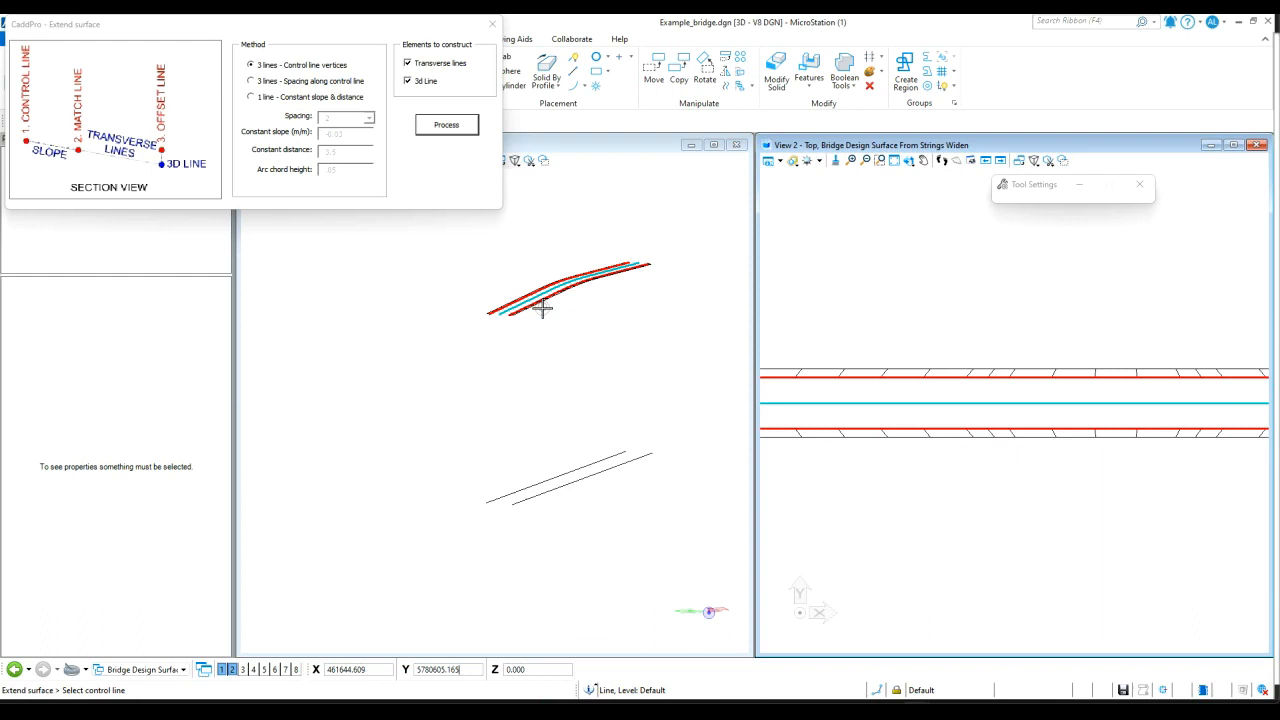
click(490, 22)
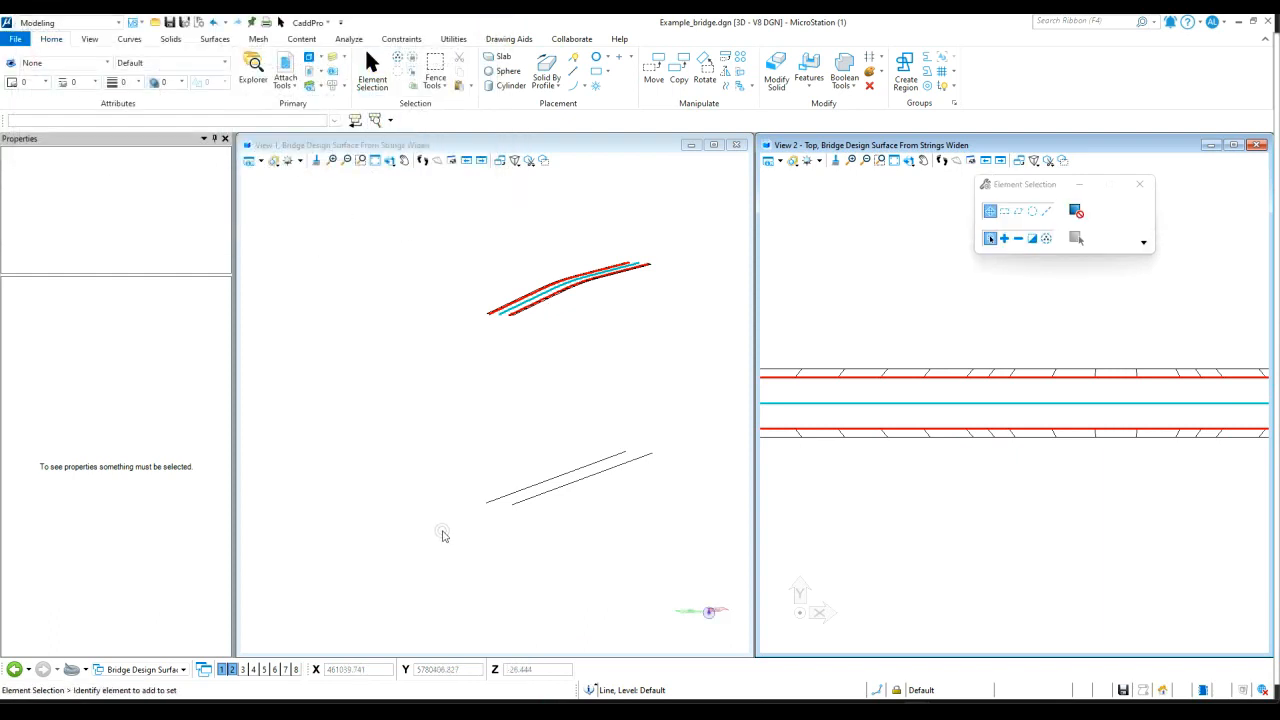
Delete the two flat construction lines lying below the bridge strings in View 1.
drag(450, 544, 680, 431)
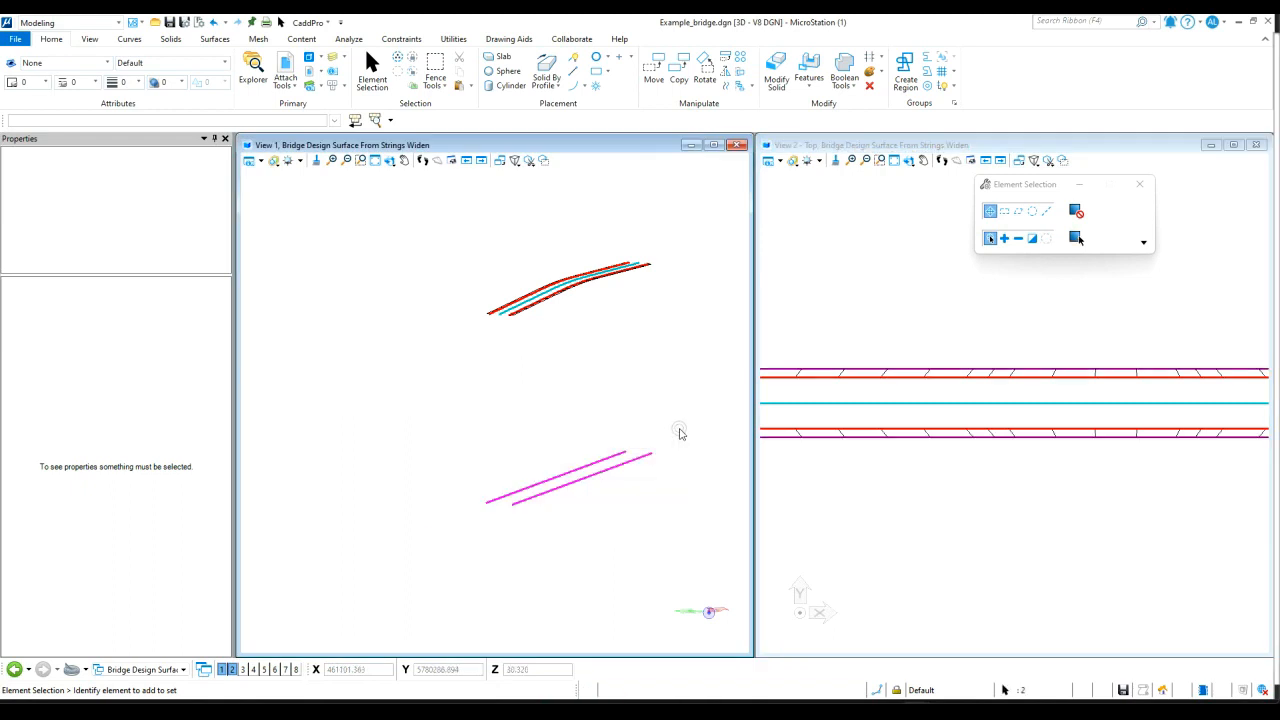
right_click(637, 381)
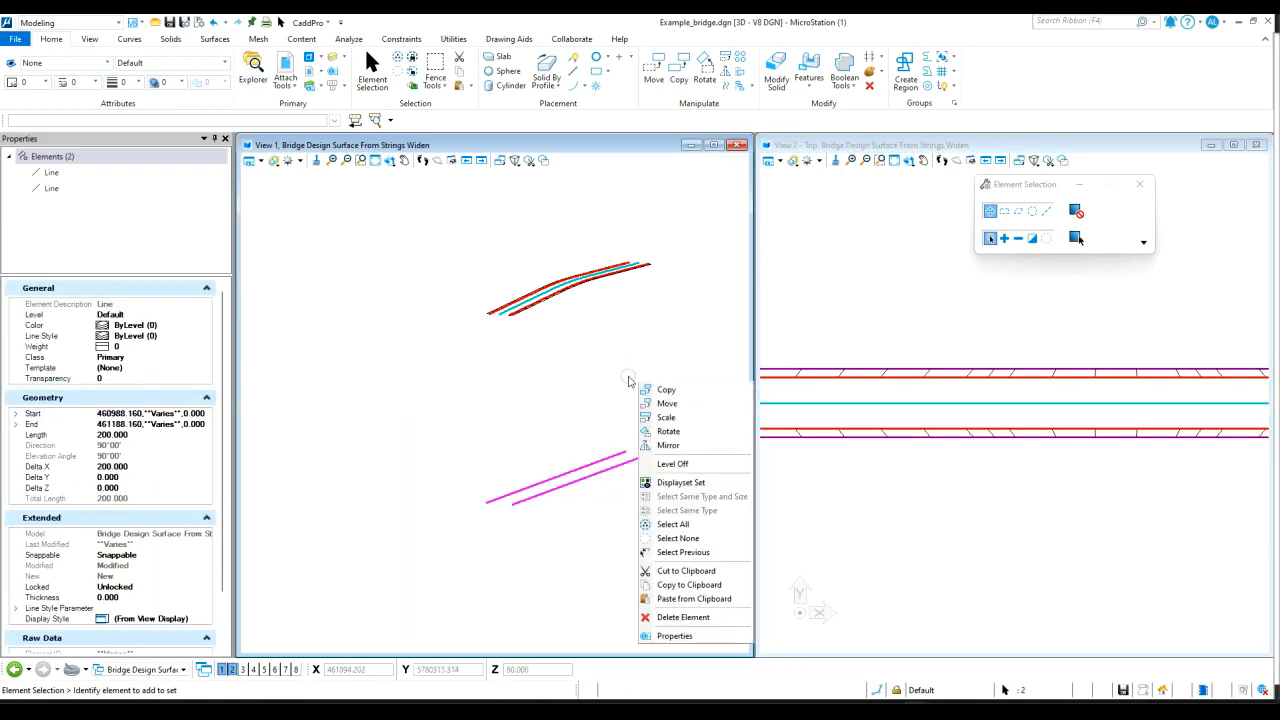
click(689, 619)
scroll(598, 275, up, 2)
scroll(418, 382, down, 1)
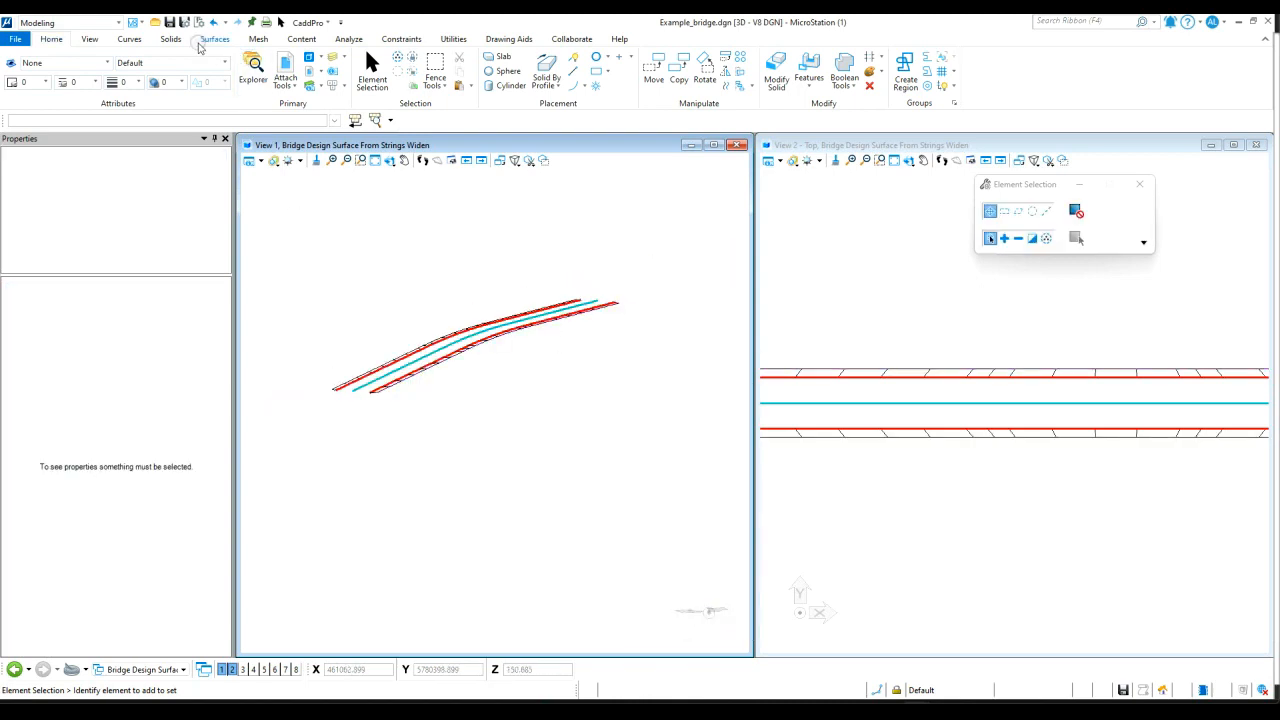
Create a mesh from points out of all bridge strings and lines, using Global Z, all triangles kept and Keep Original off.
click(257, 39)
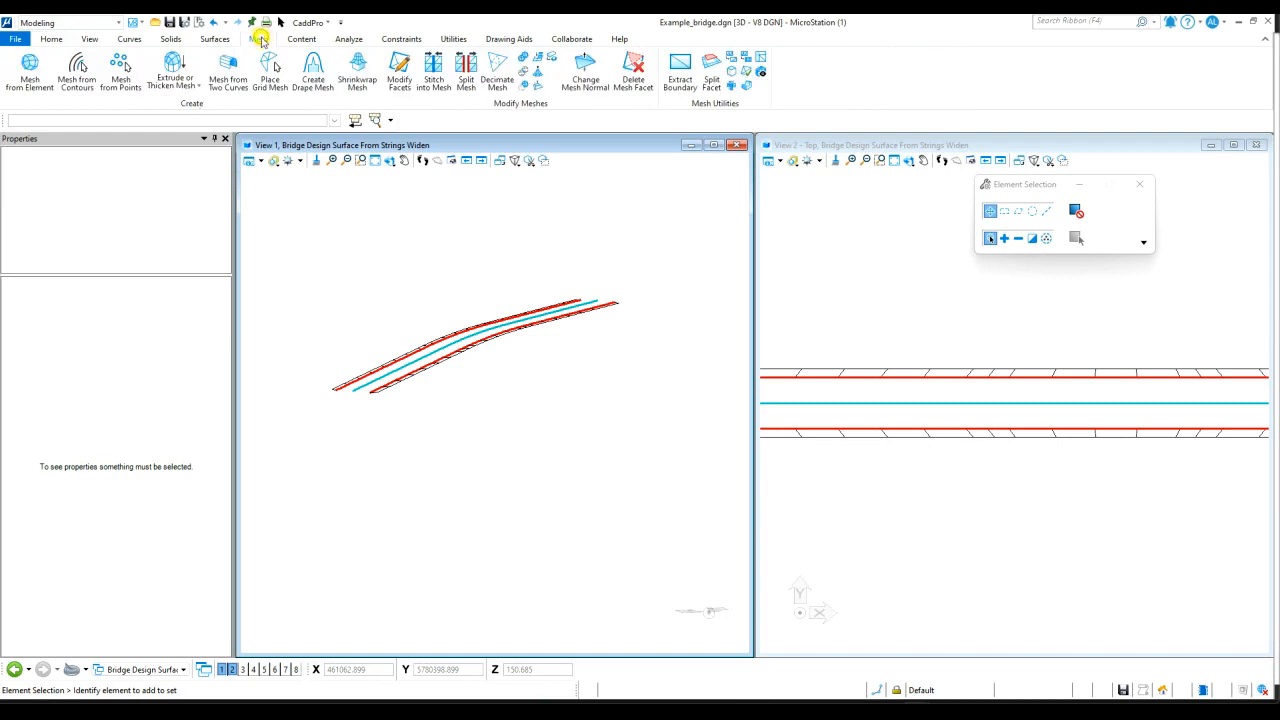
drag(274, 451, 680, 257)
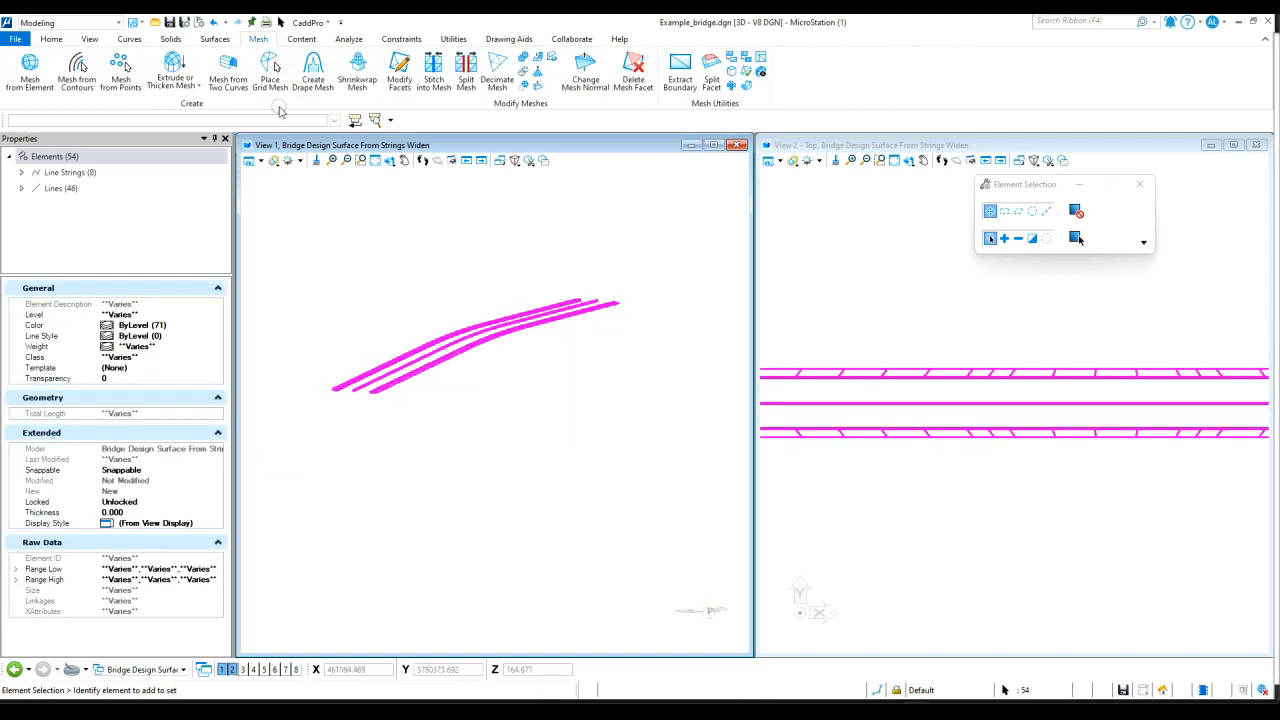
click(119, 67)
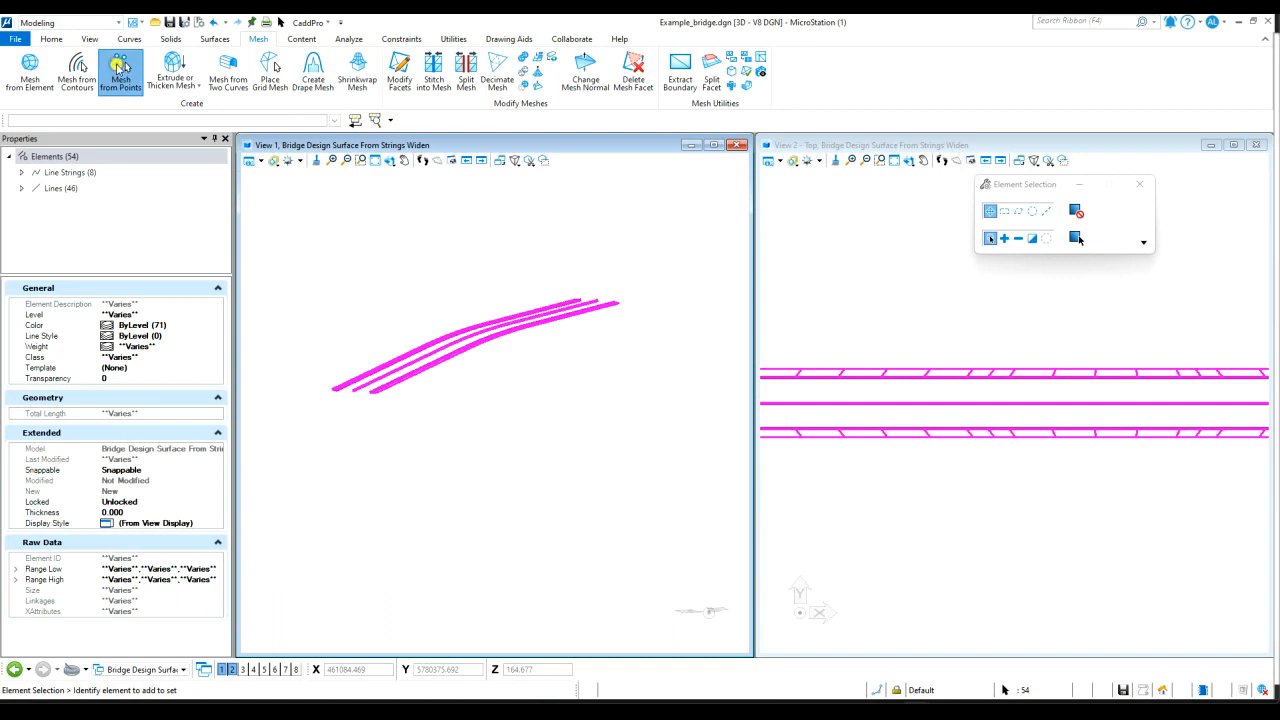
click(1014, 223)
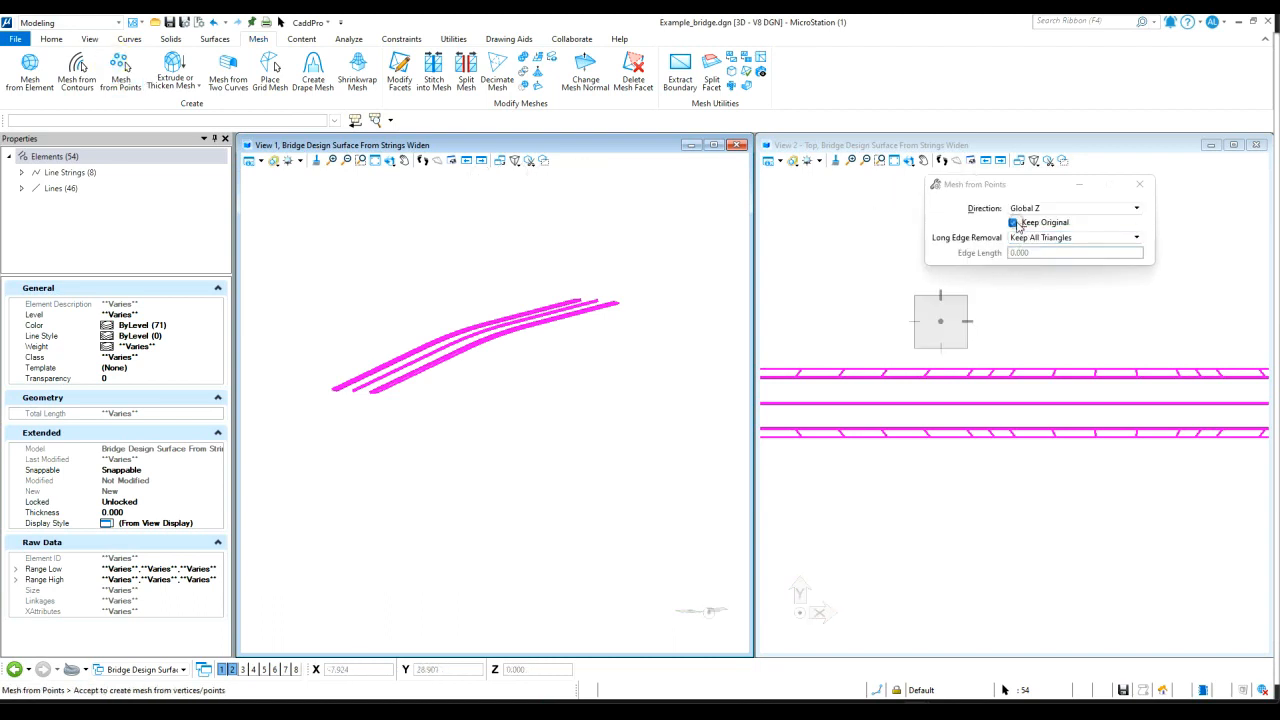
click(1014, 223)
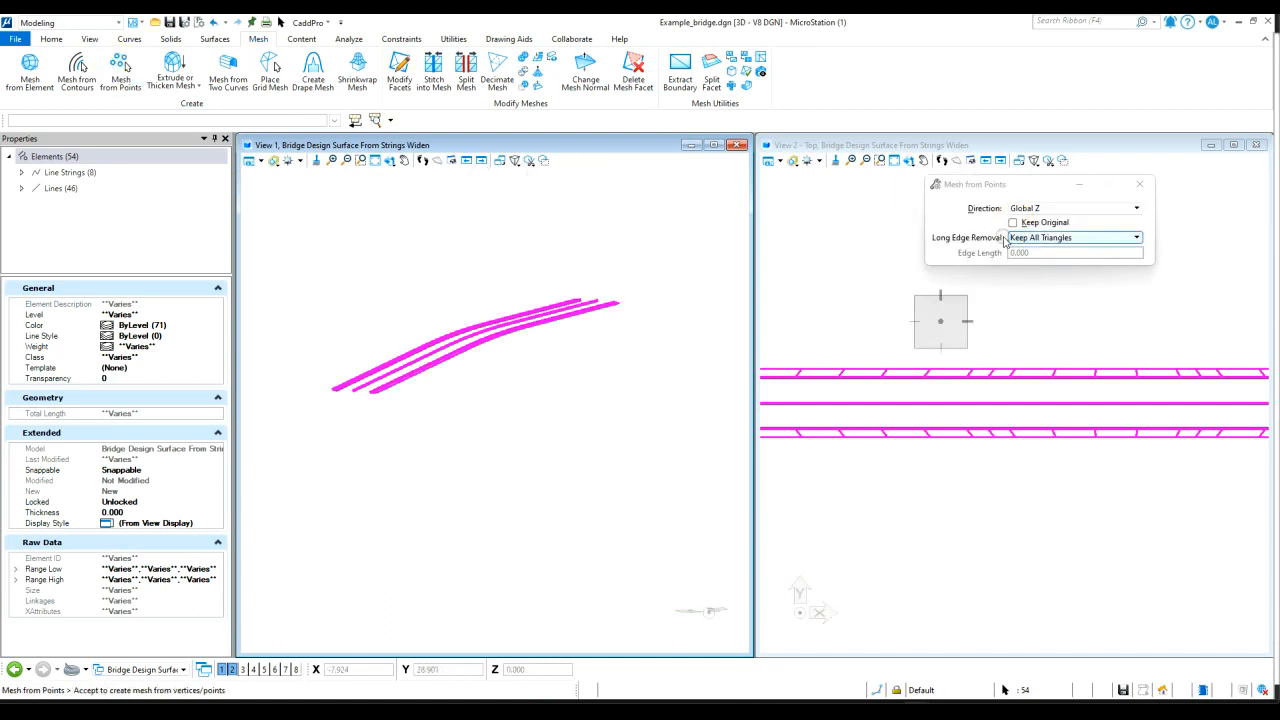
click(557, 287)
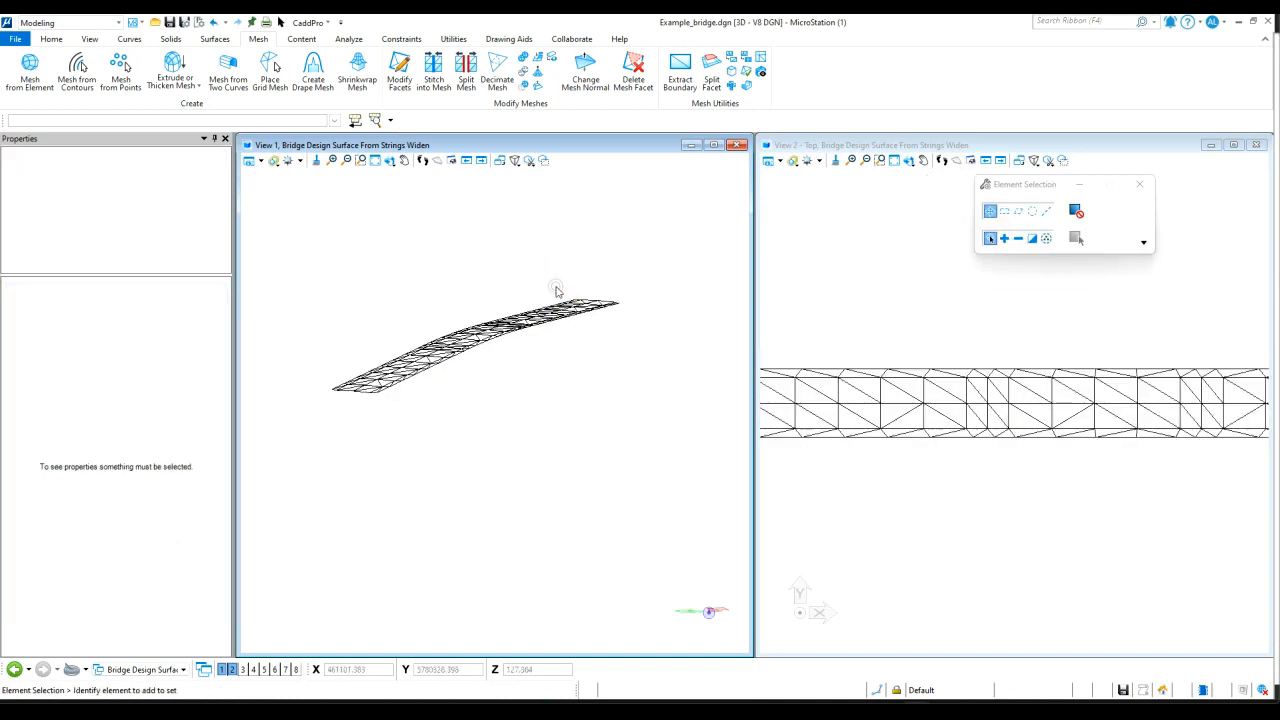
scroll(336, 406, up, 3)
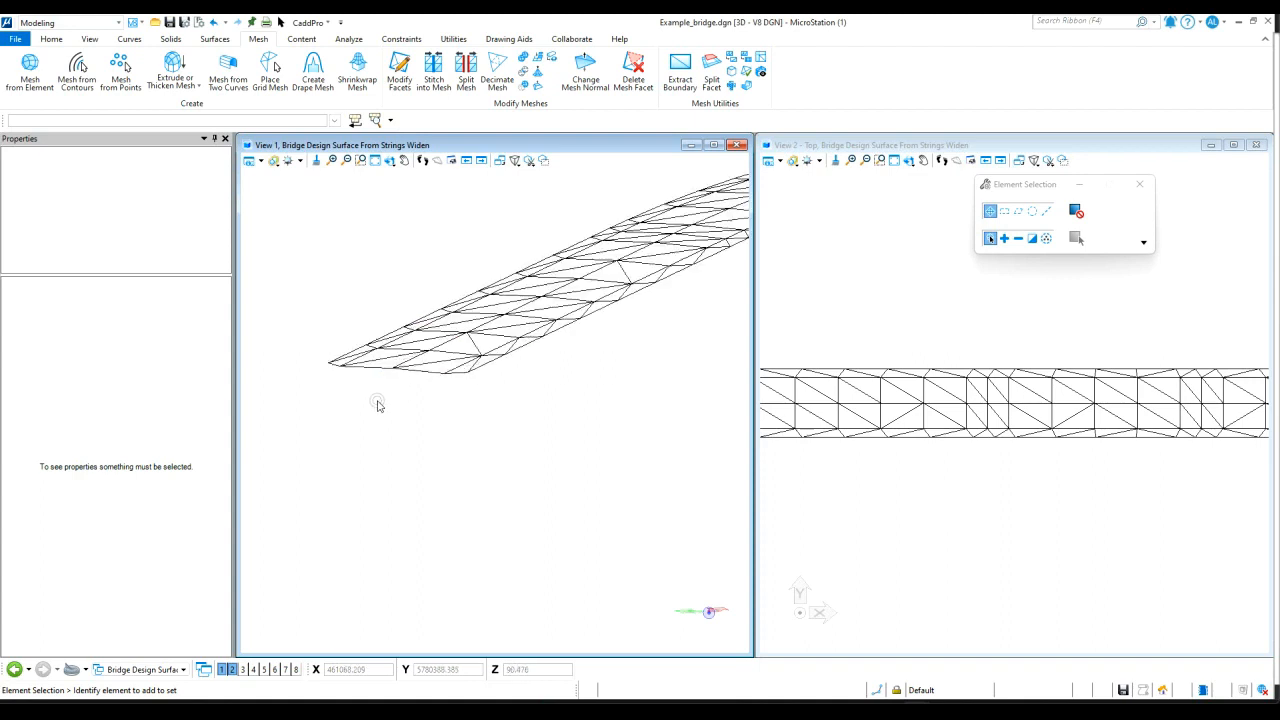
scroll(340, 413, down, 3)
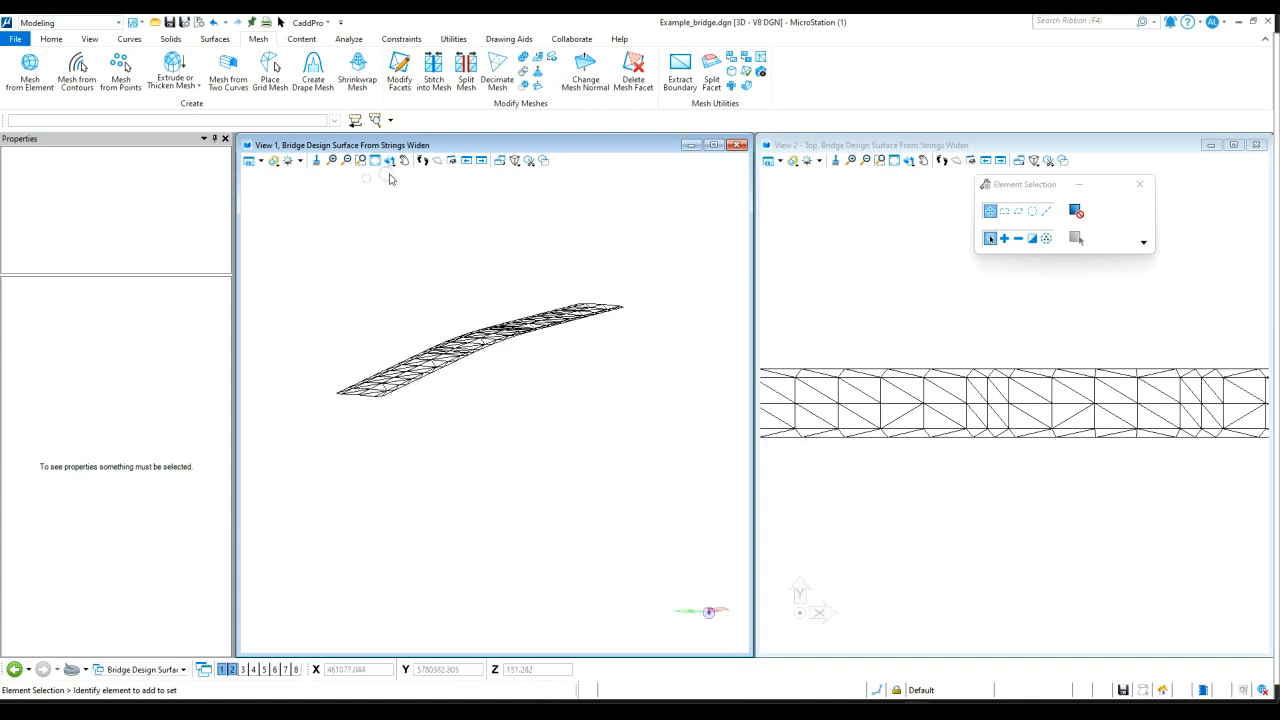
Drop the widened bridge mesh into individual triangle shapes, with Application Elements and Solids To Surfaces enabled, and check single triangles.
click(51, 41)
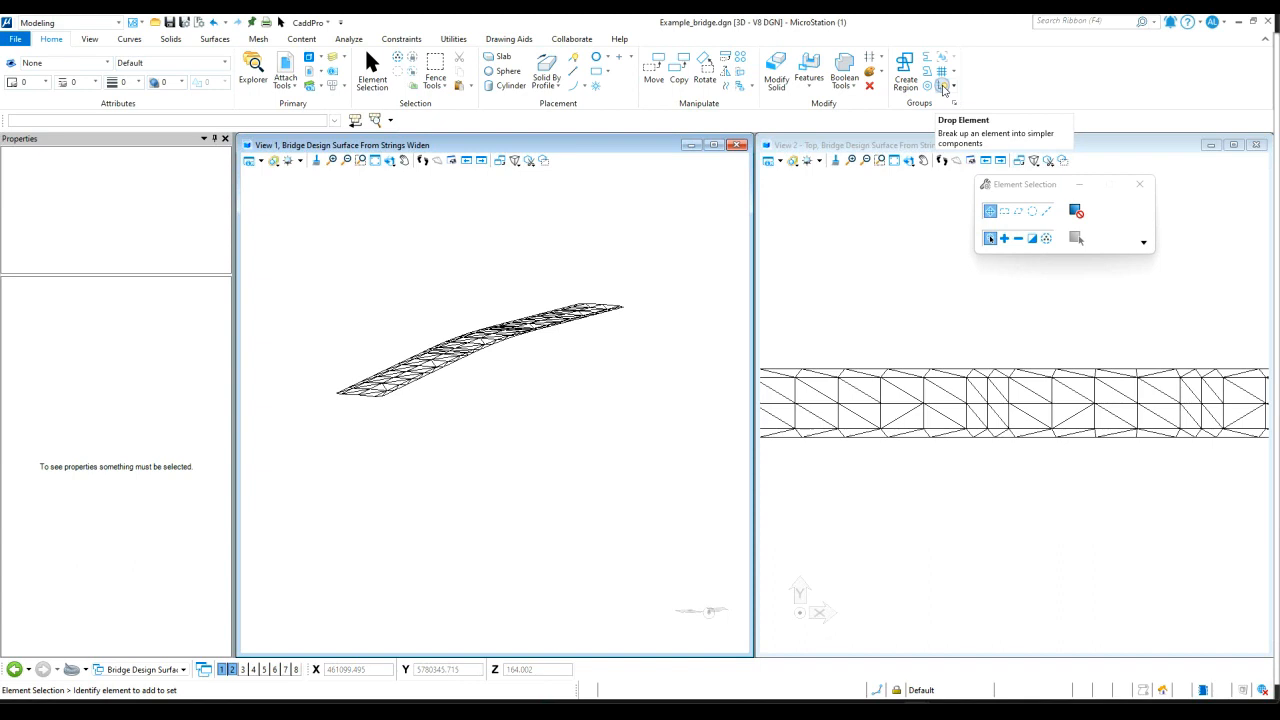
click(943, 89)
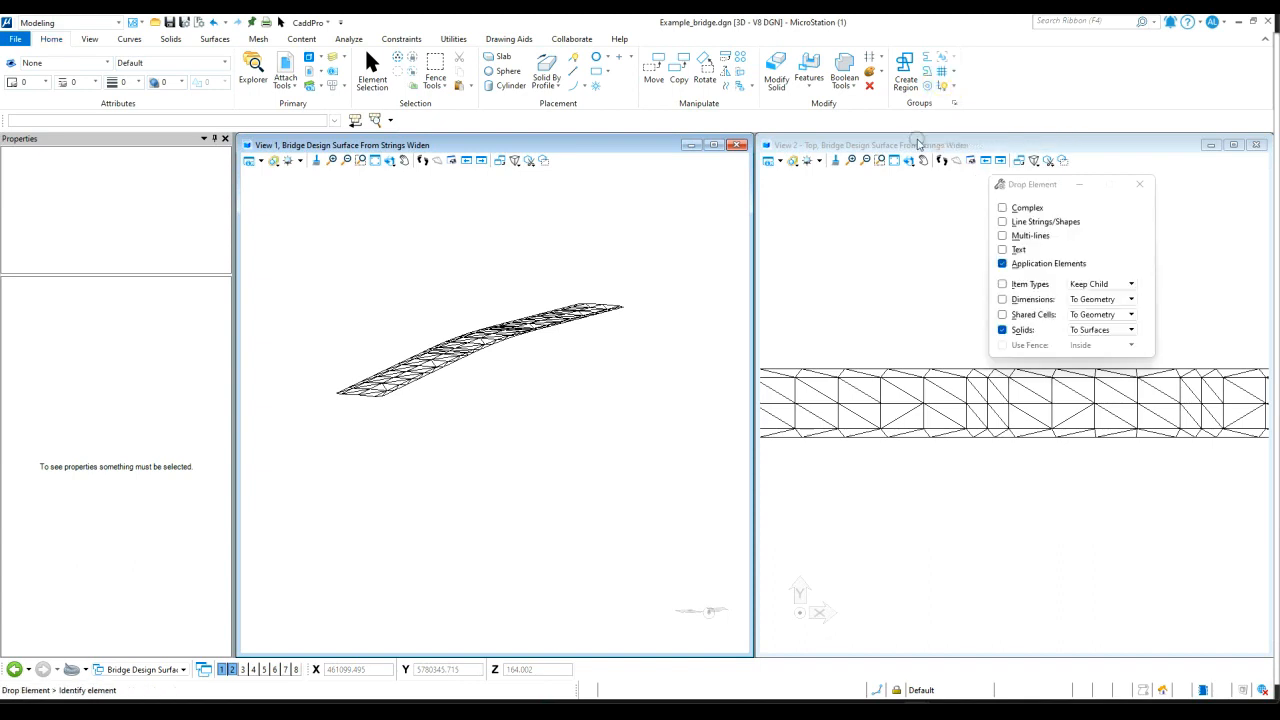
click(484, 346)
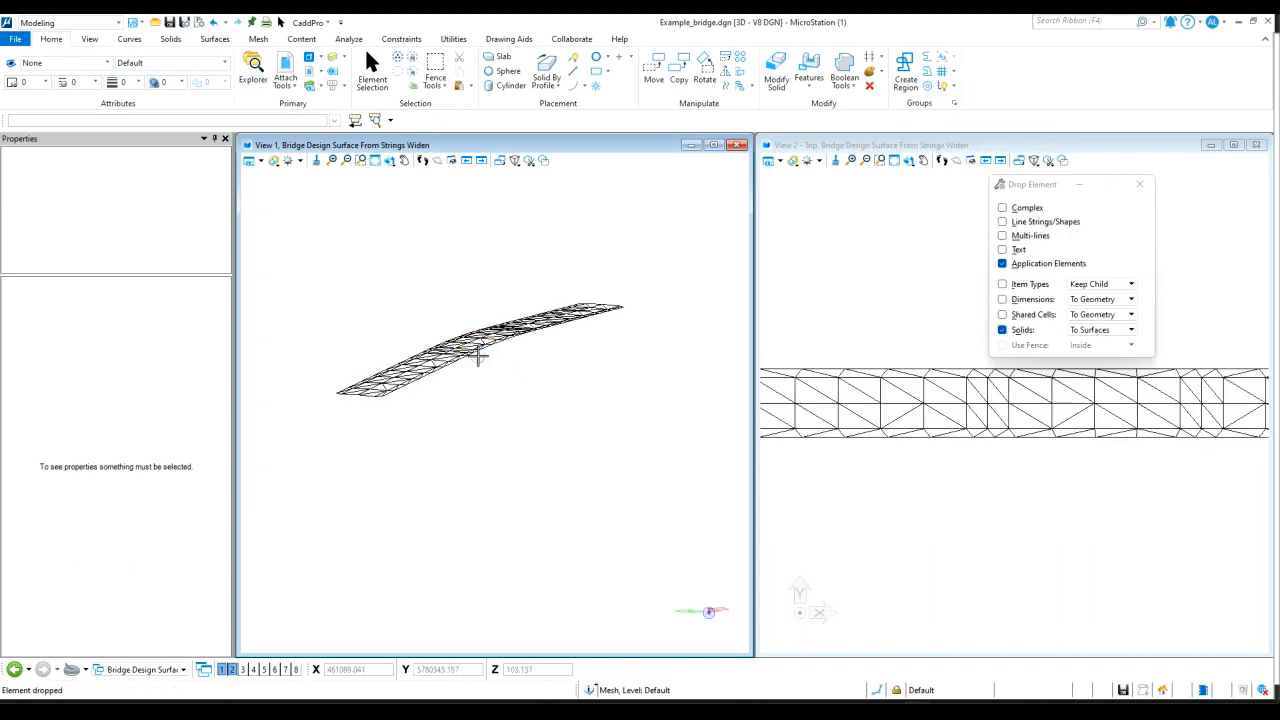
scroll(482, 347, up, 2)
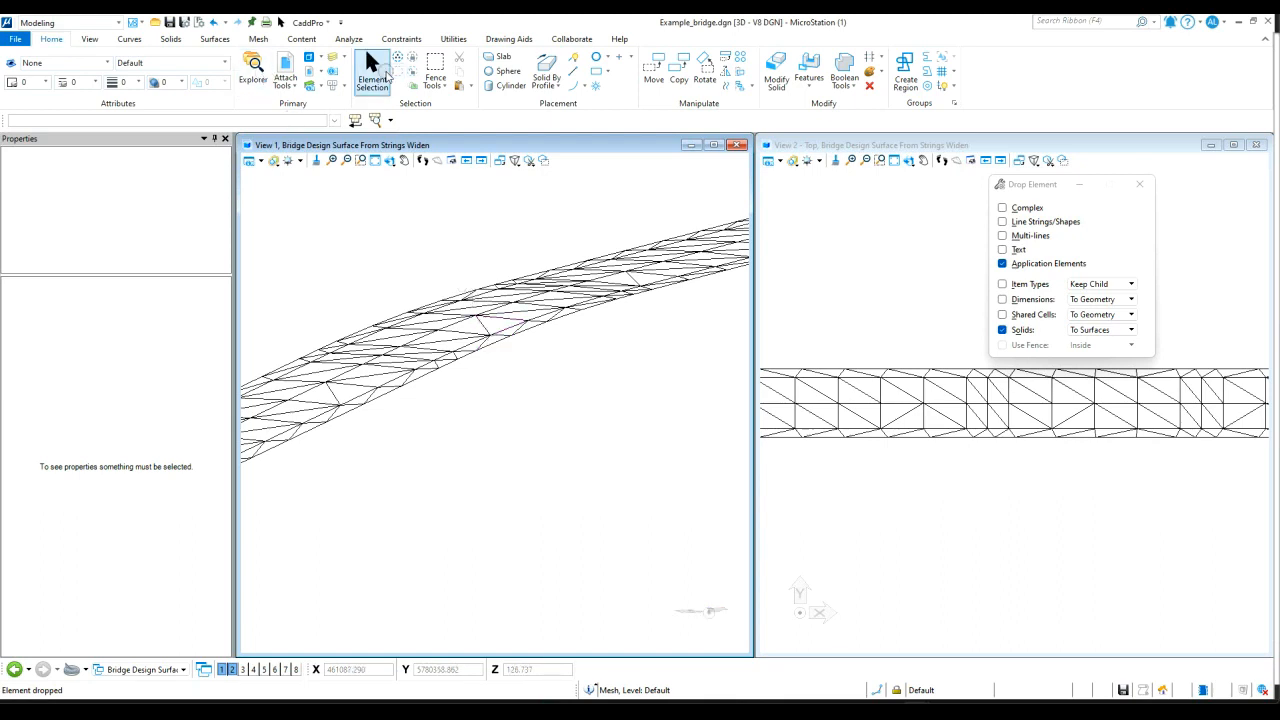
click(376, 70)
click(484, 323)
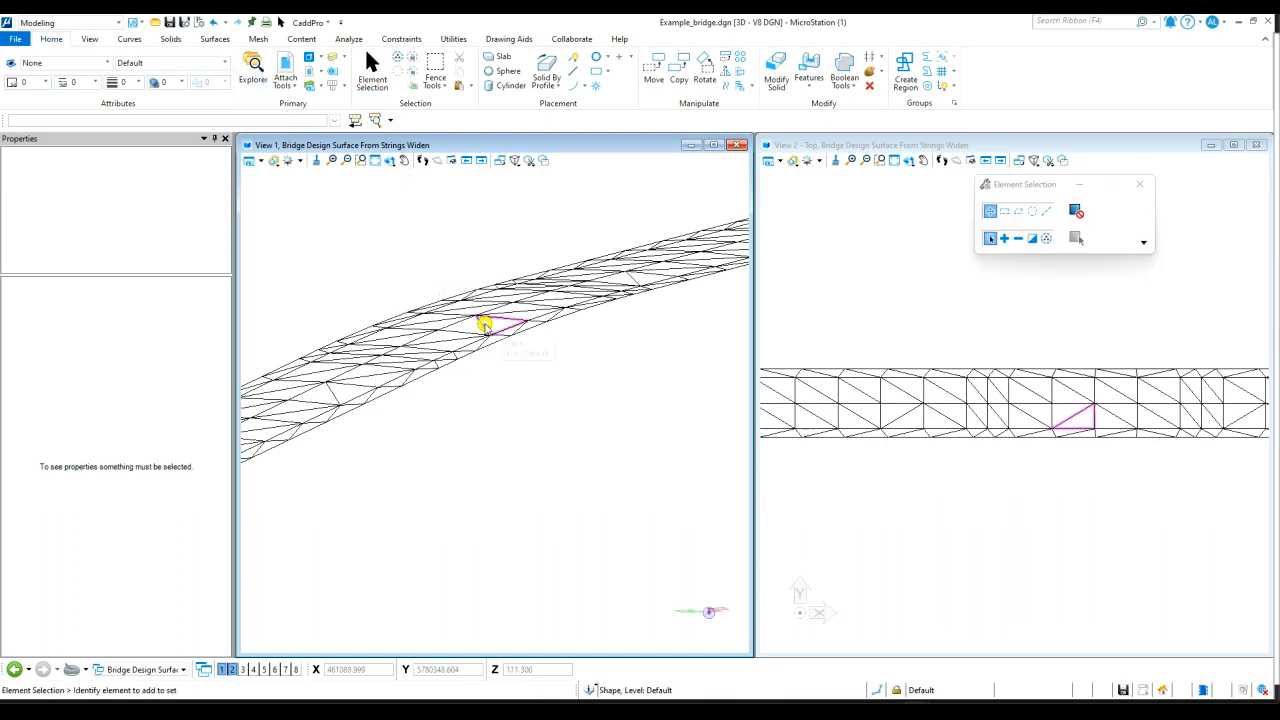
click(377, 236)
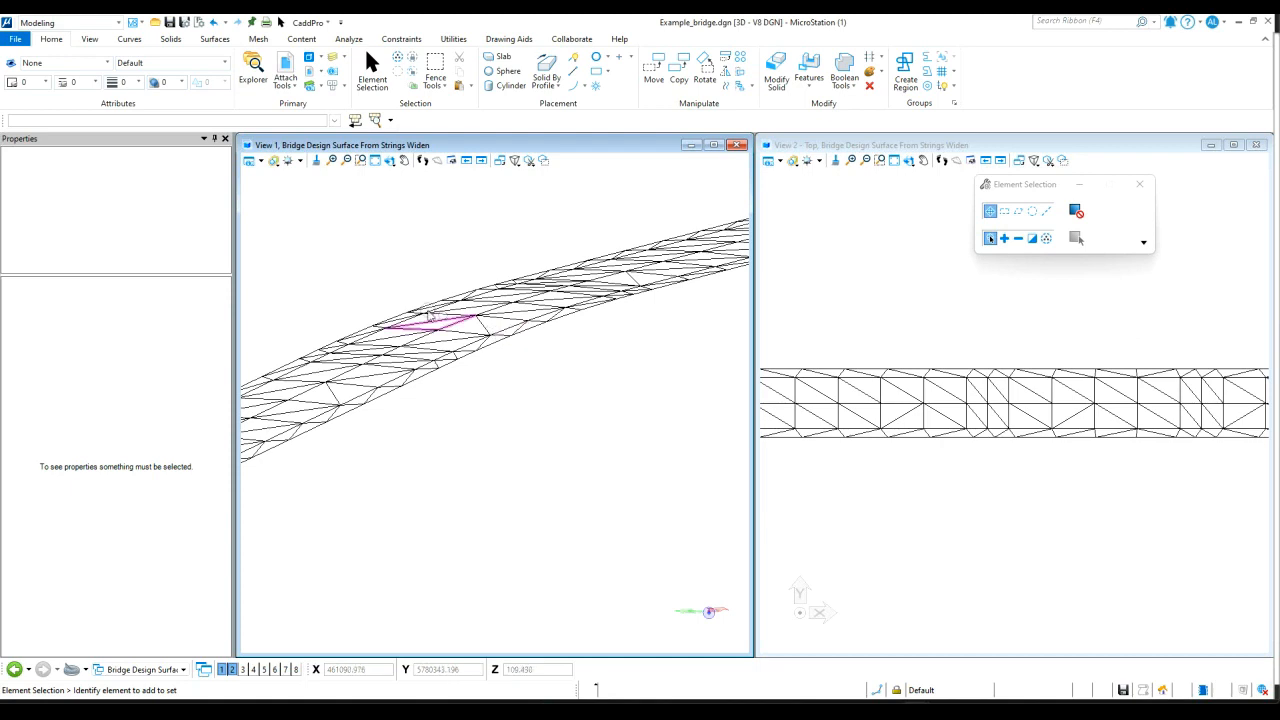
scroll(391, 313, down, 1)
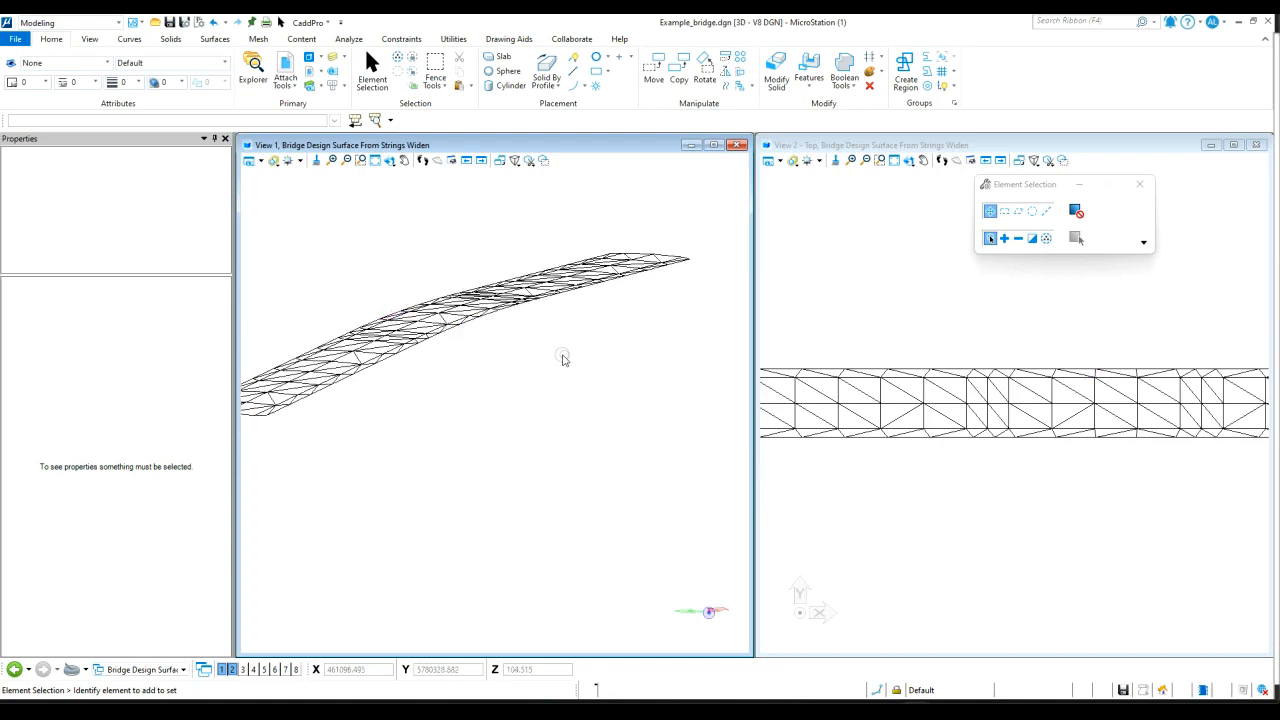
Switch to the Bridge Design Surface From Terrain Temp Views view group and inspect the referenced terrain surface.
click(170, 671)
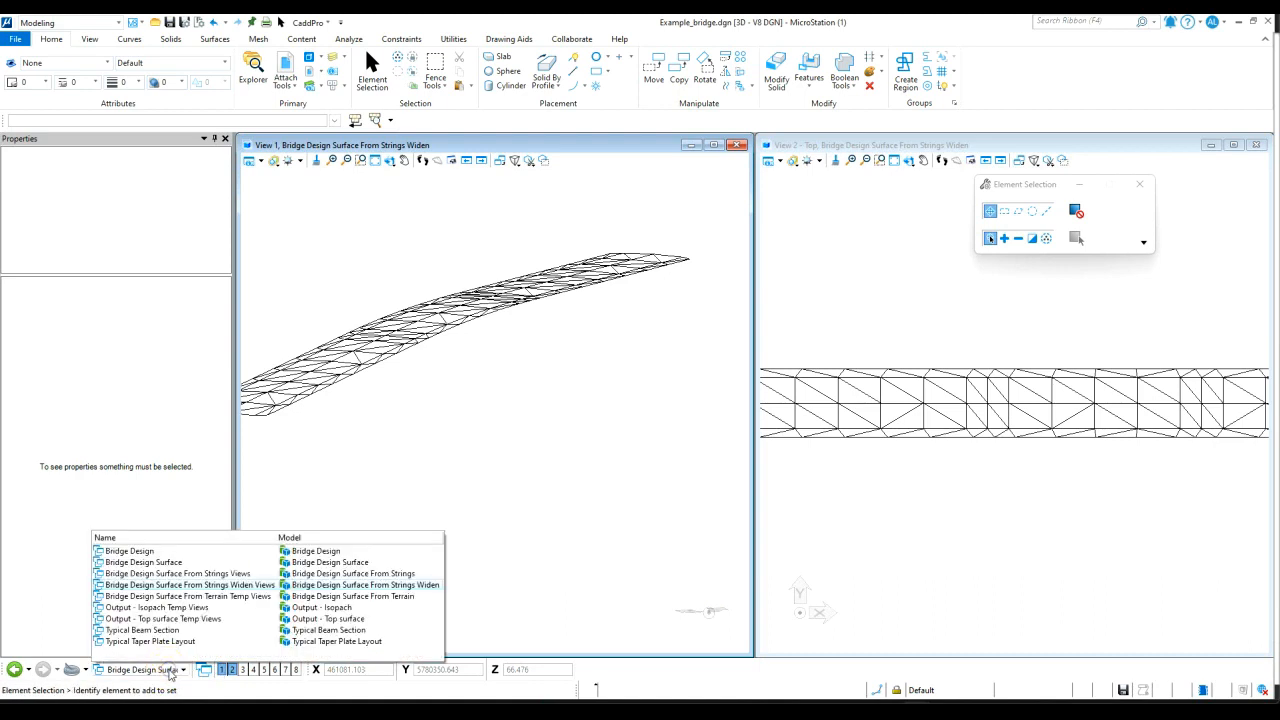
click(214, 596)
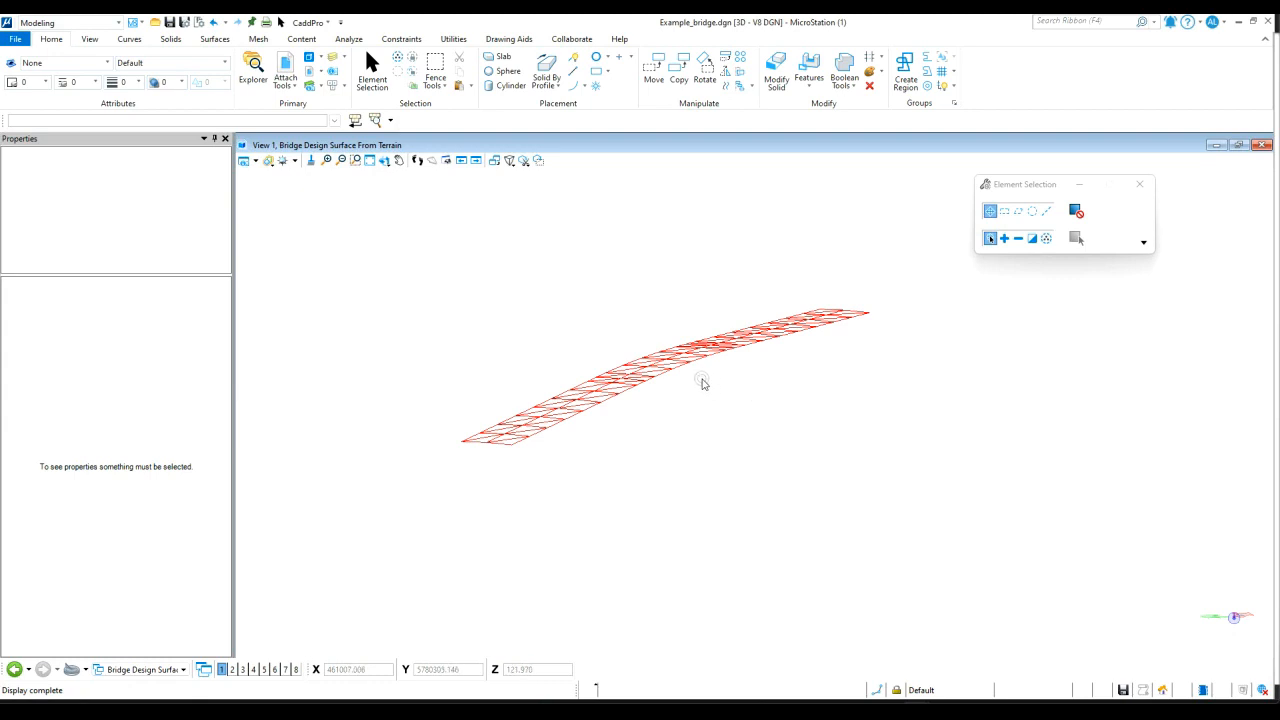
scroll(695, 372, up, 2)
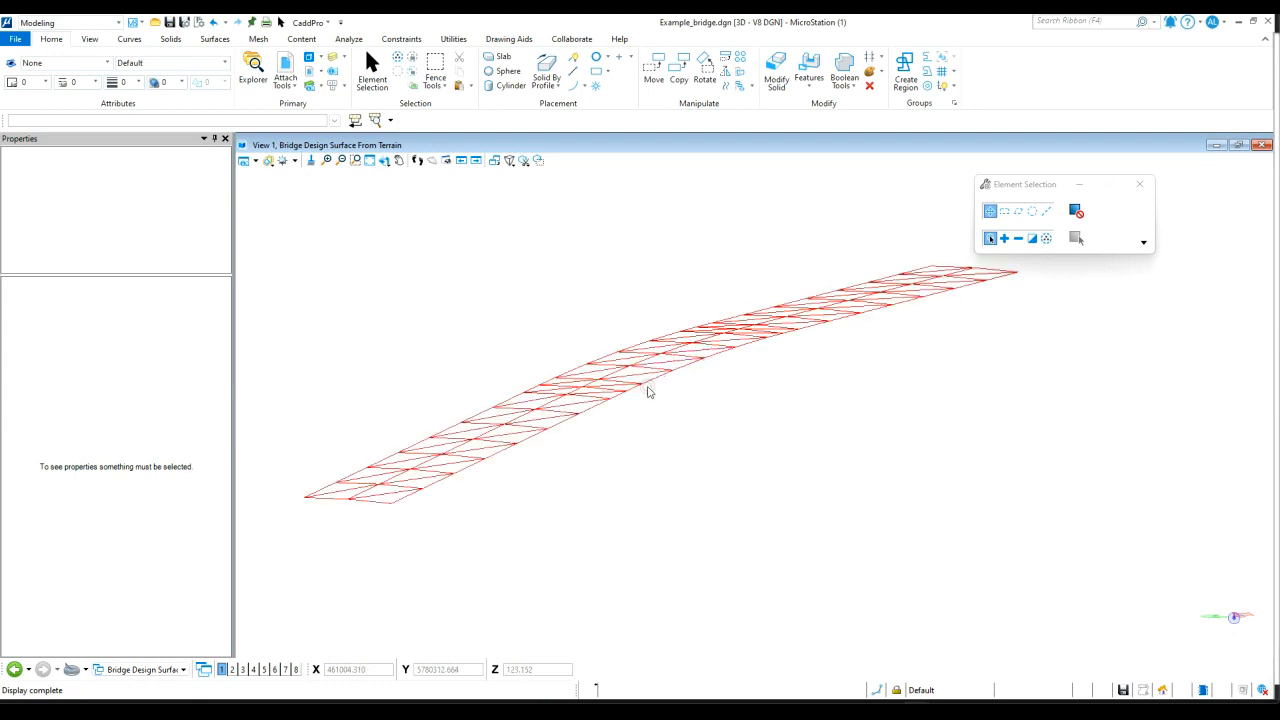
mouse_move(652, 386)
Copy the referenced terrain surface in place into the active model, using its near end corner as both base and destination point.
click(575, 249)
click(678, 76)
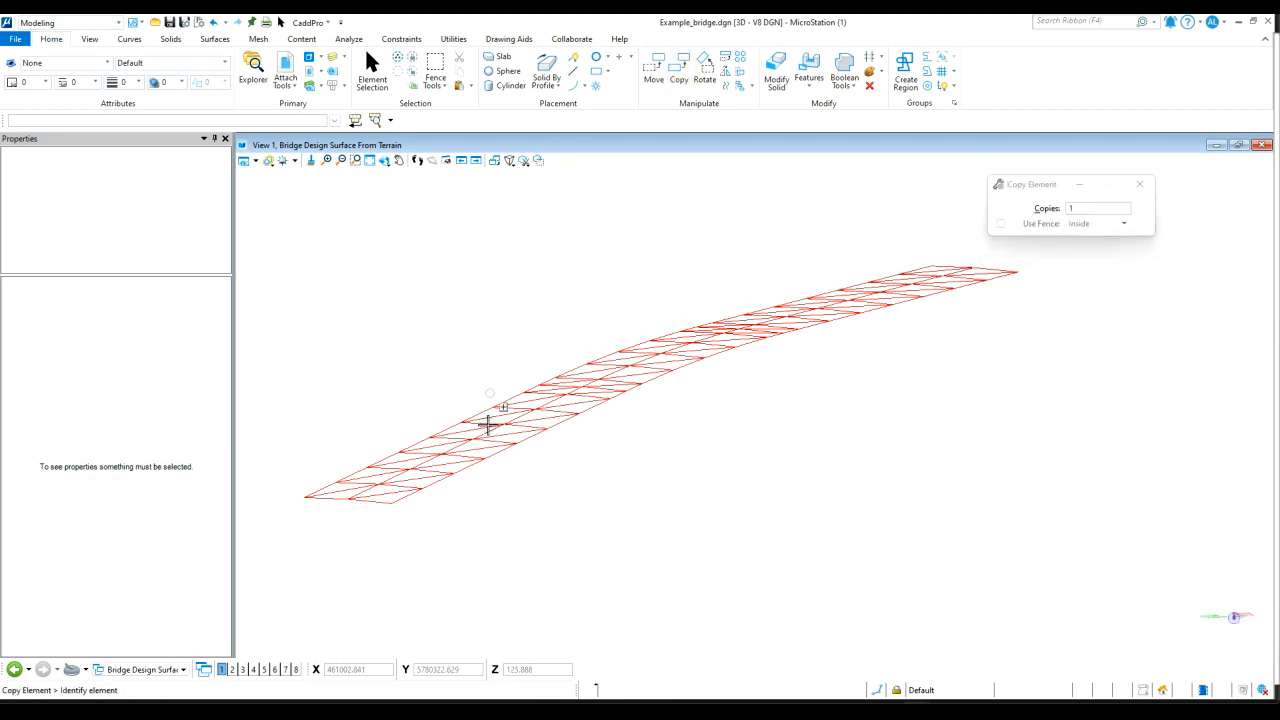
click(390, 506)
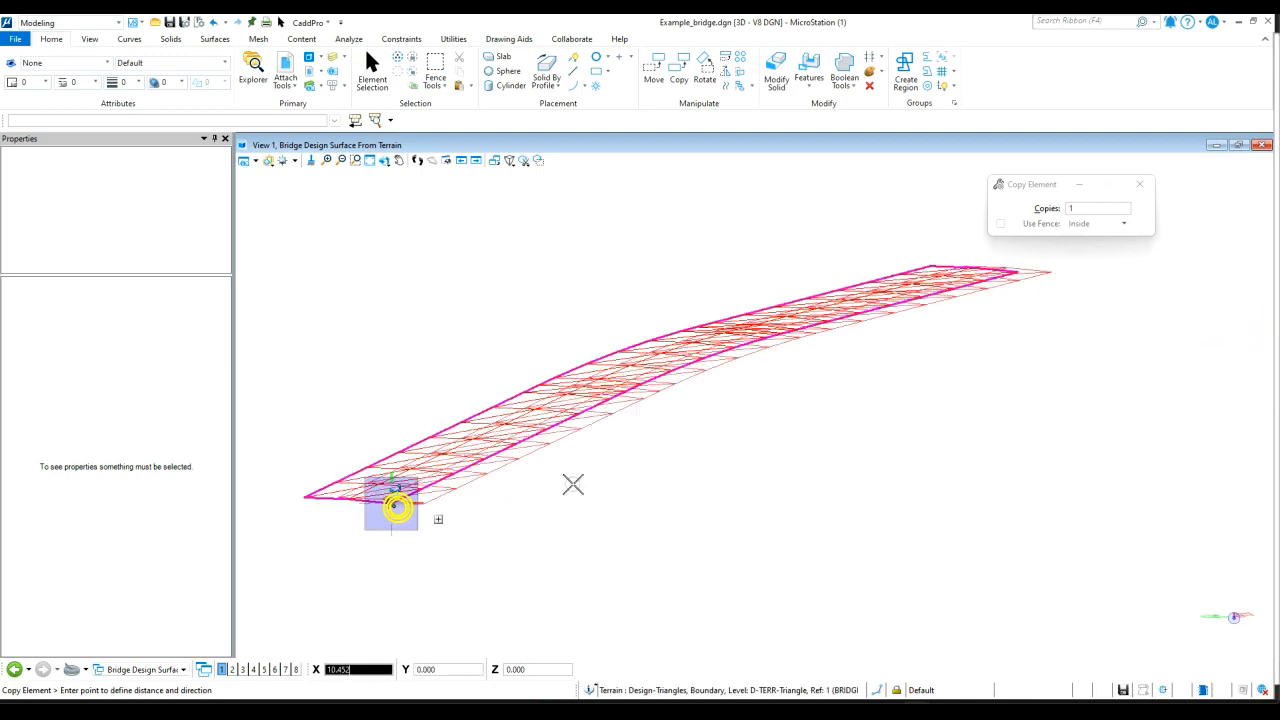
right_click(634, 480)
Turn off the display of the BRIDGE_DESIGN_SURFACE.dgn reference.
click(309, 74)
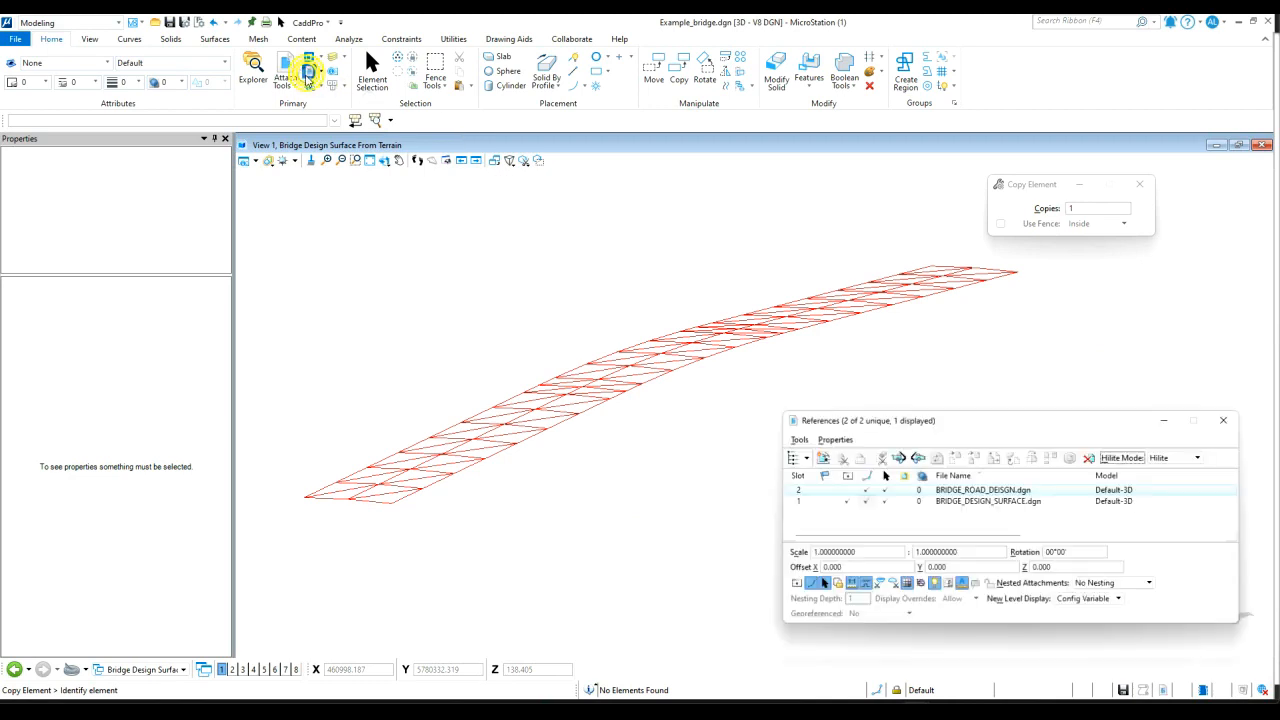
click(849, 503)
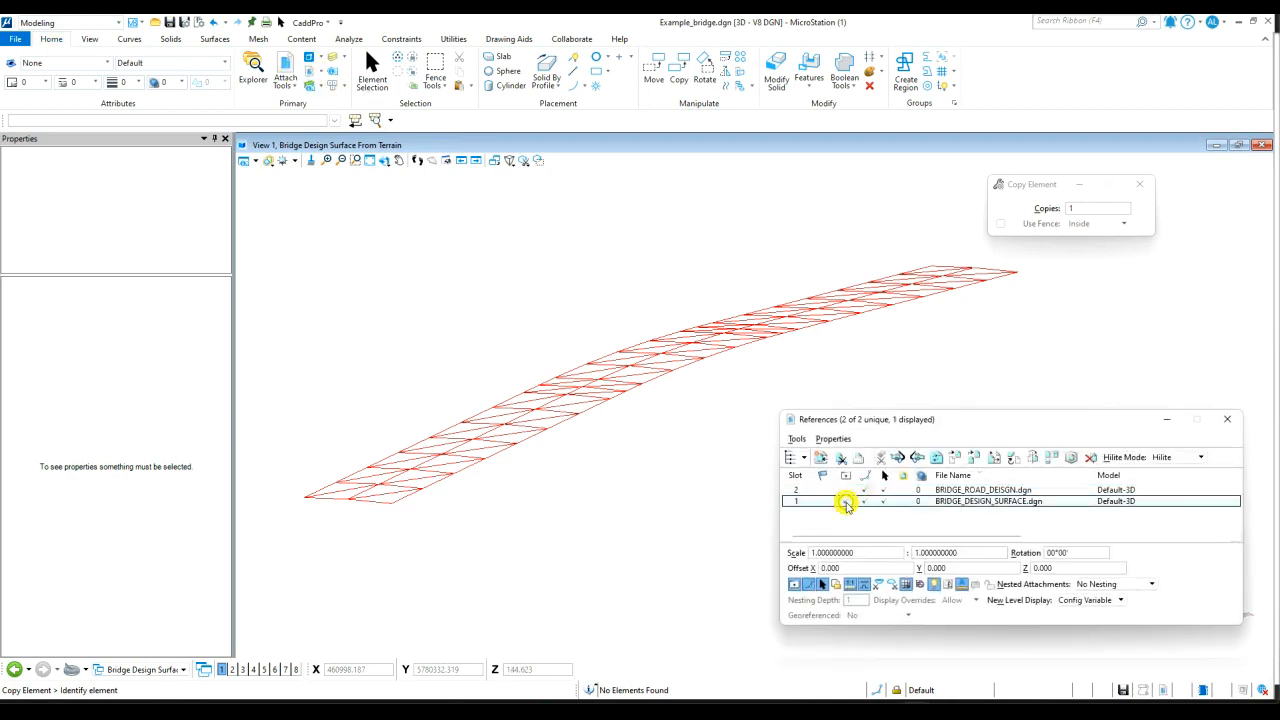
click(1228, 420)
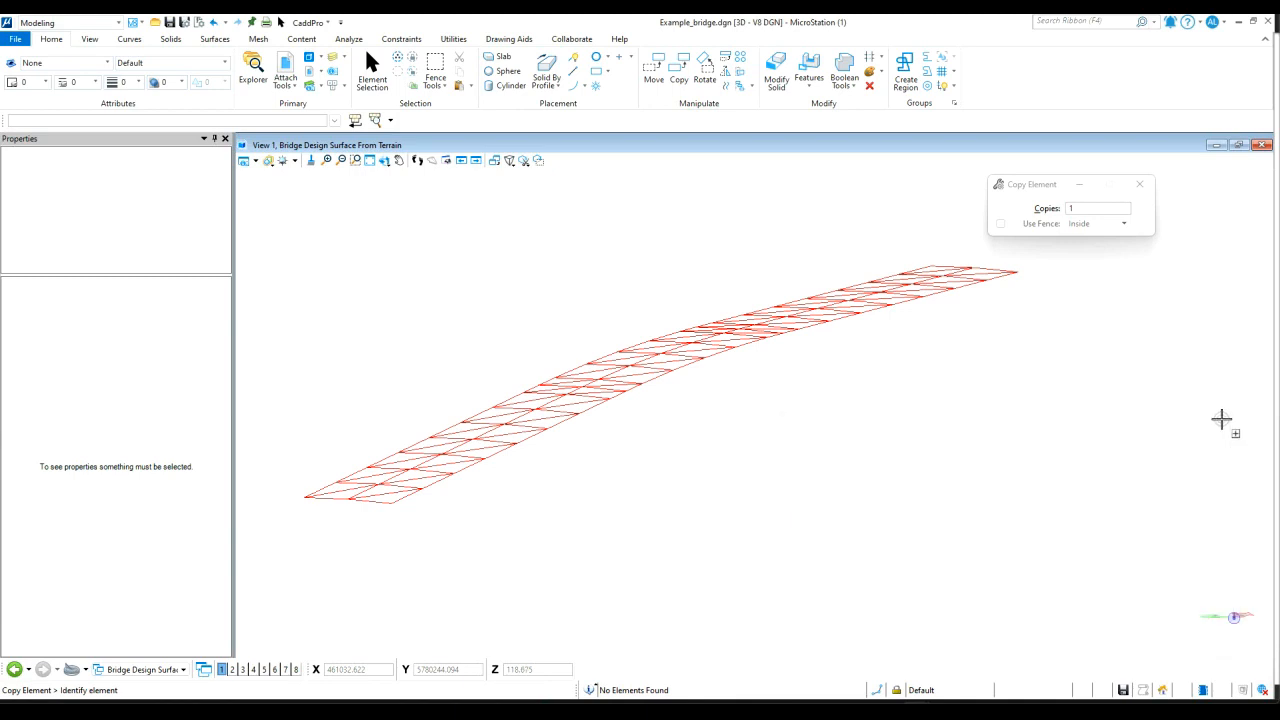
Drop the copied terrain to a mesh and drop that mesh again into individual triangle shapes.
click(942, 88)
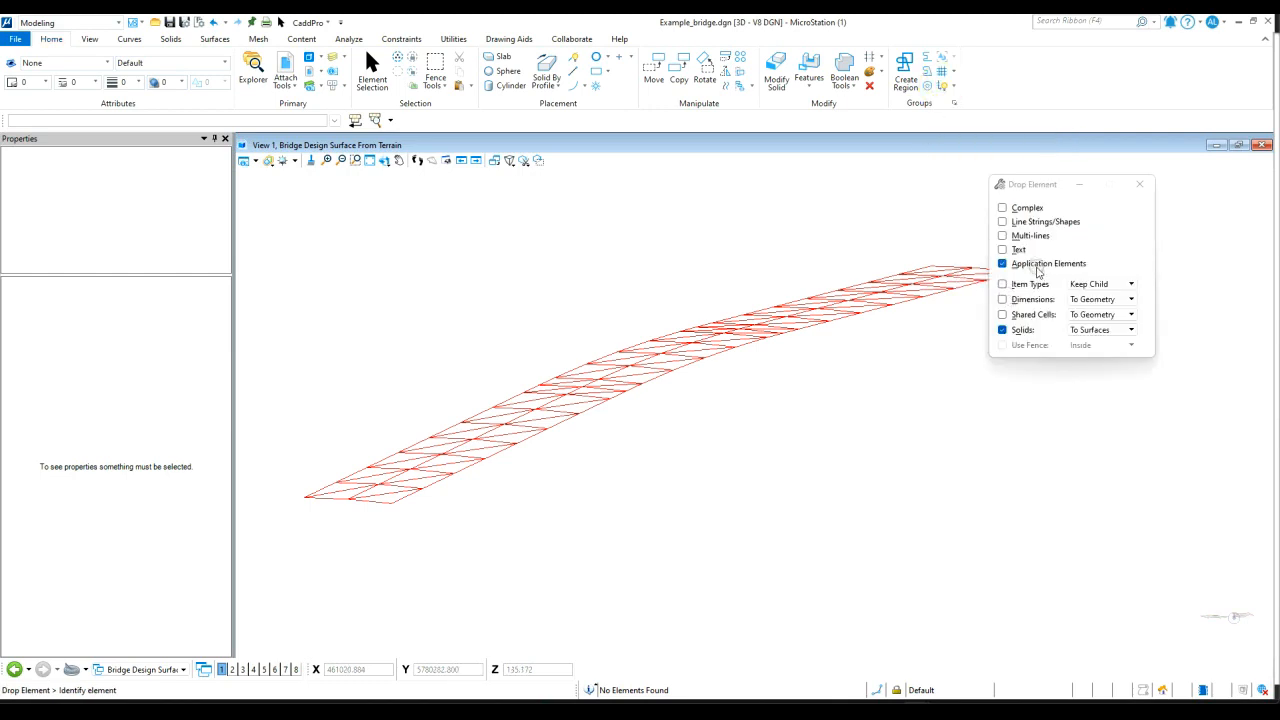
click(810, 323)
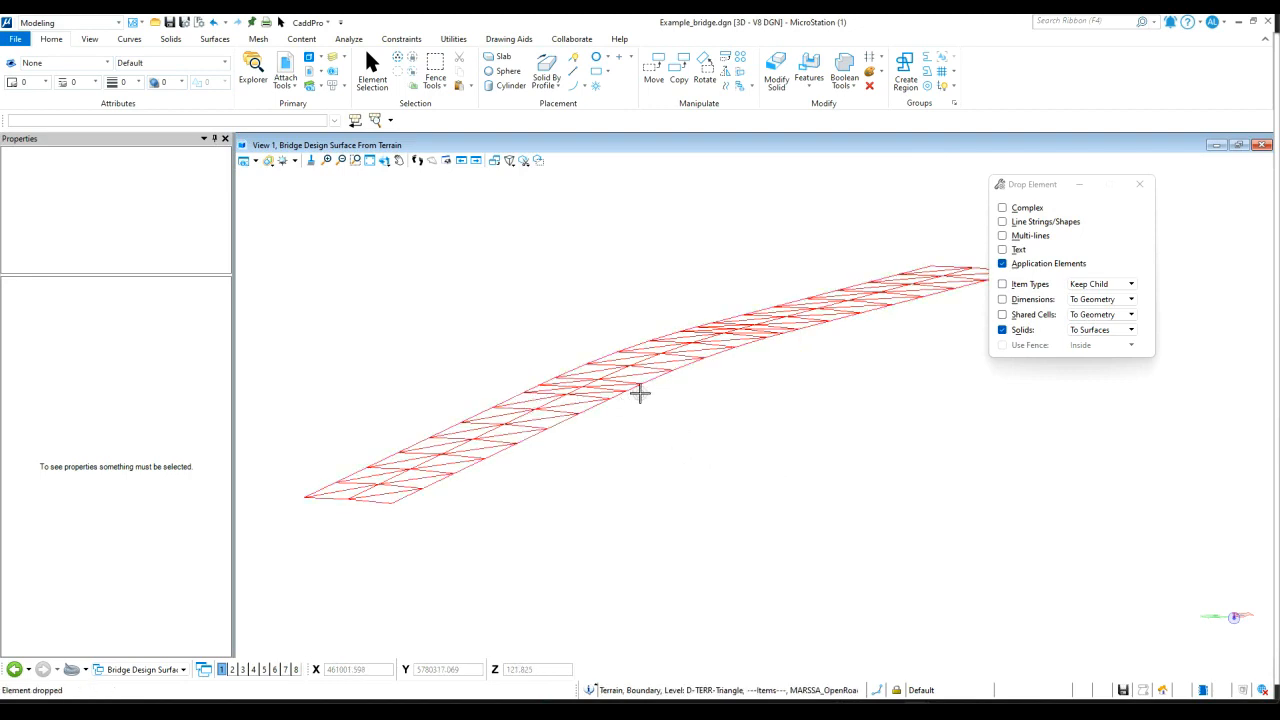
scroll(640, 358, up, 2)
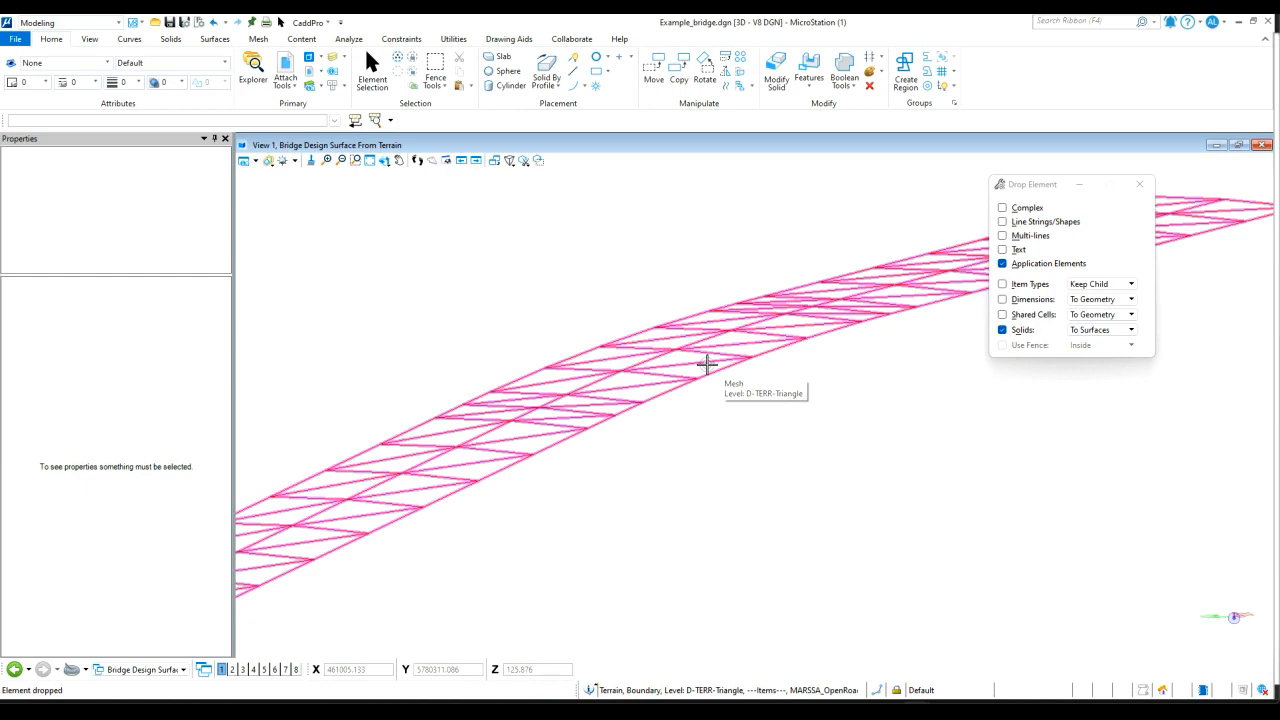
click(707, 365)
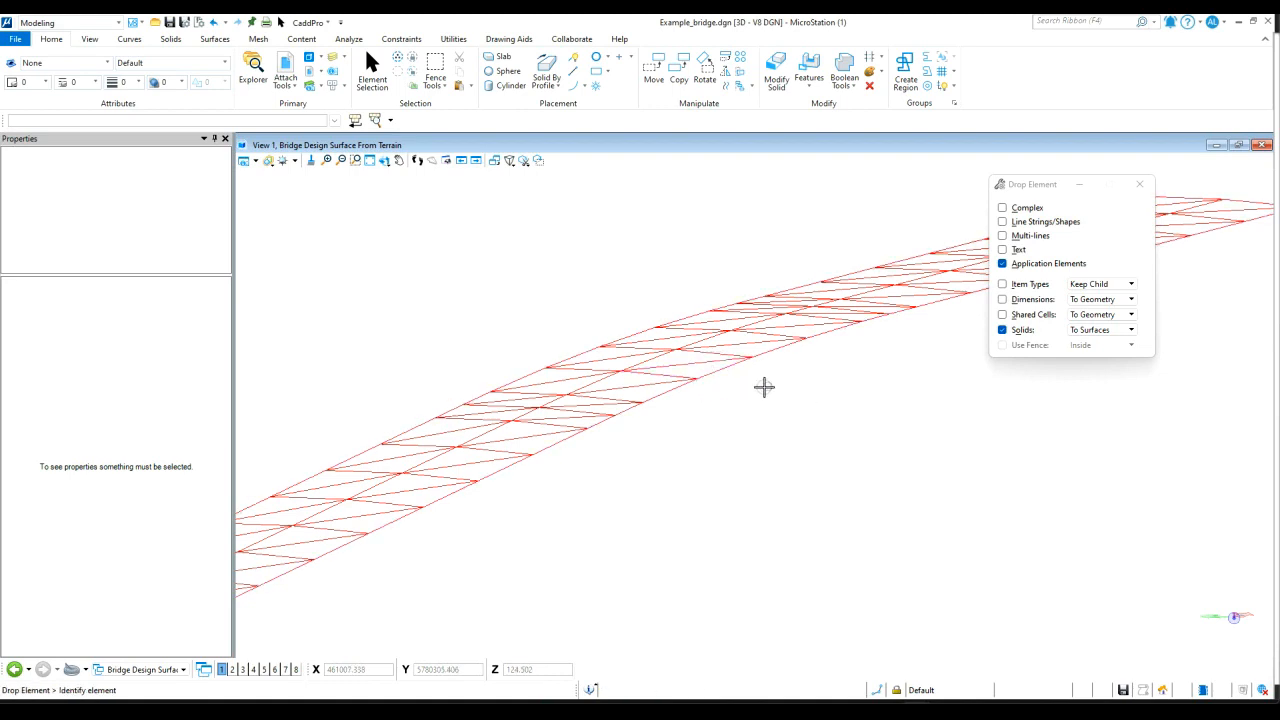
Delete the D-TERR-Boundary line string around the edge of the dropped terrain surface.
scroll(766, 386, down, 3)
scroll(569, 474, up, 4)
right_click(496, 304)
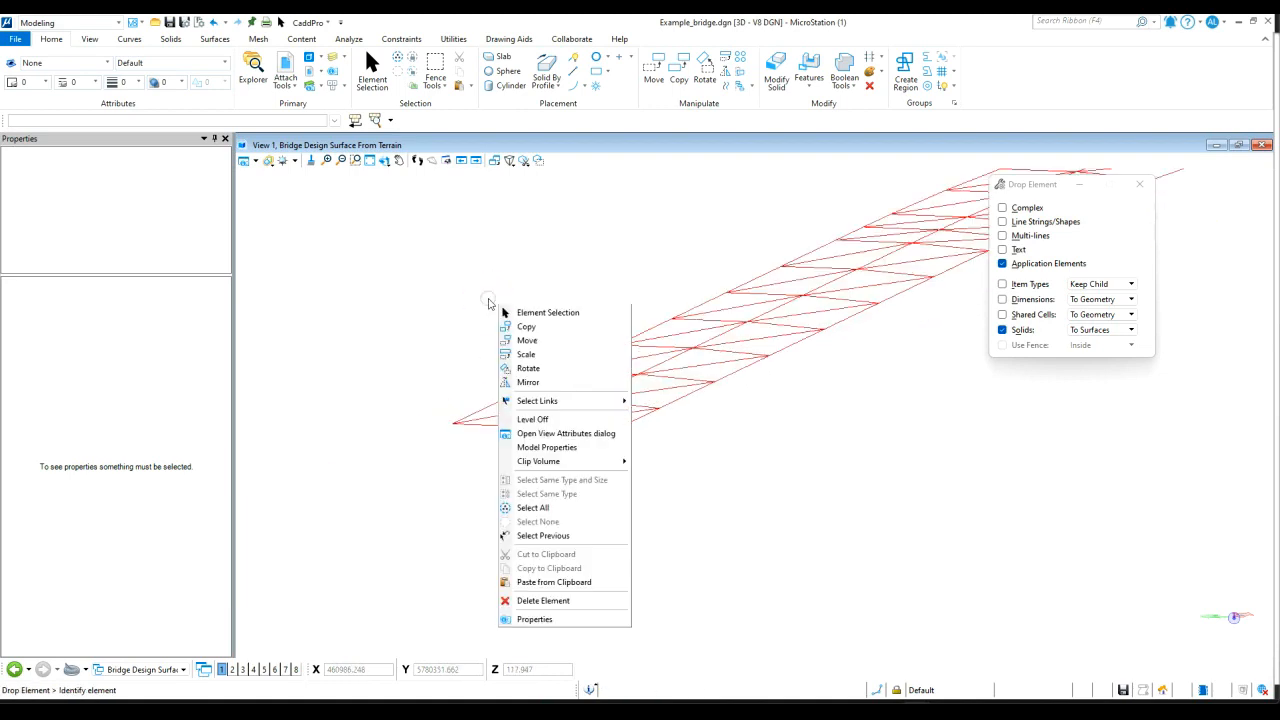
click(536, 601)
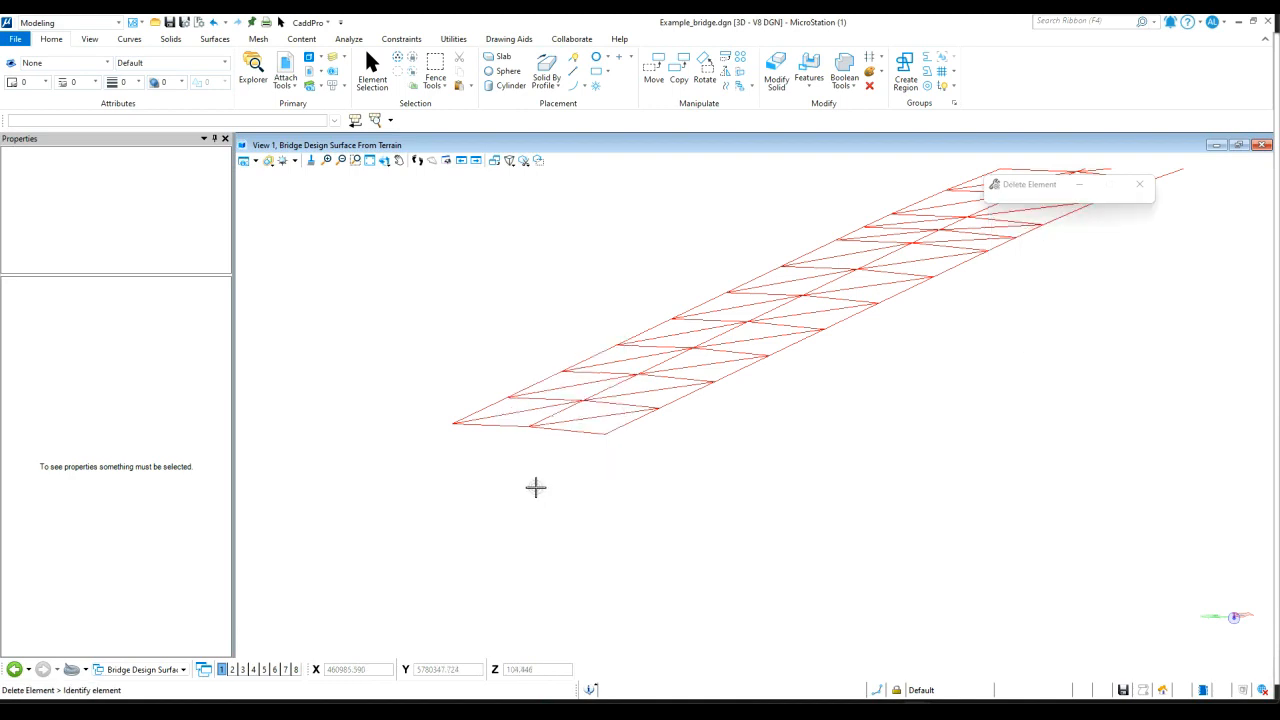
right_click(574, 432)
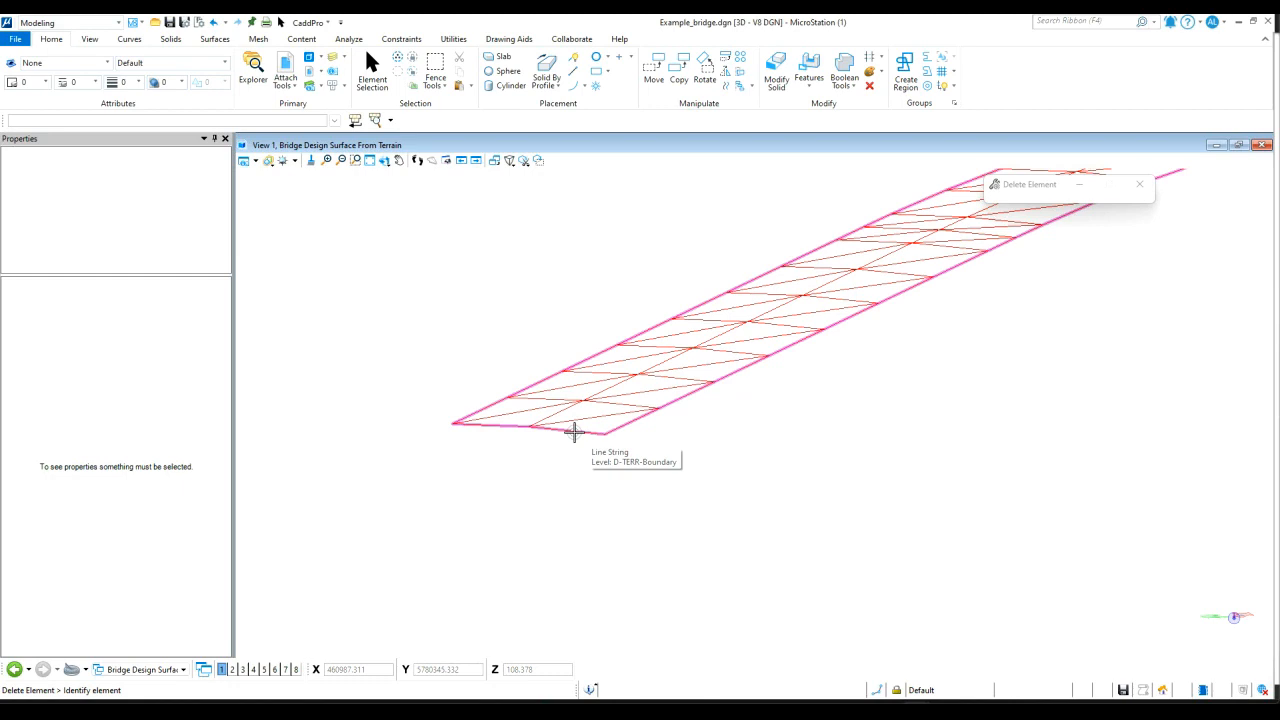
click(574, 432)
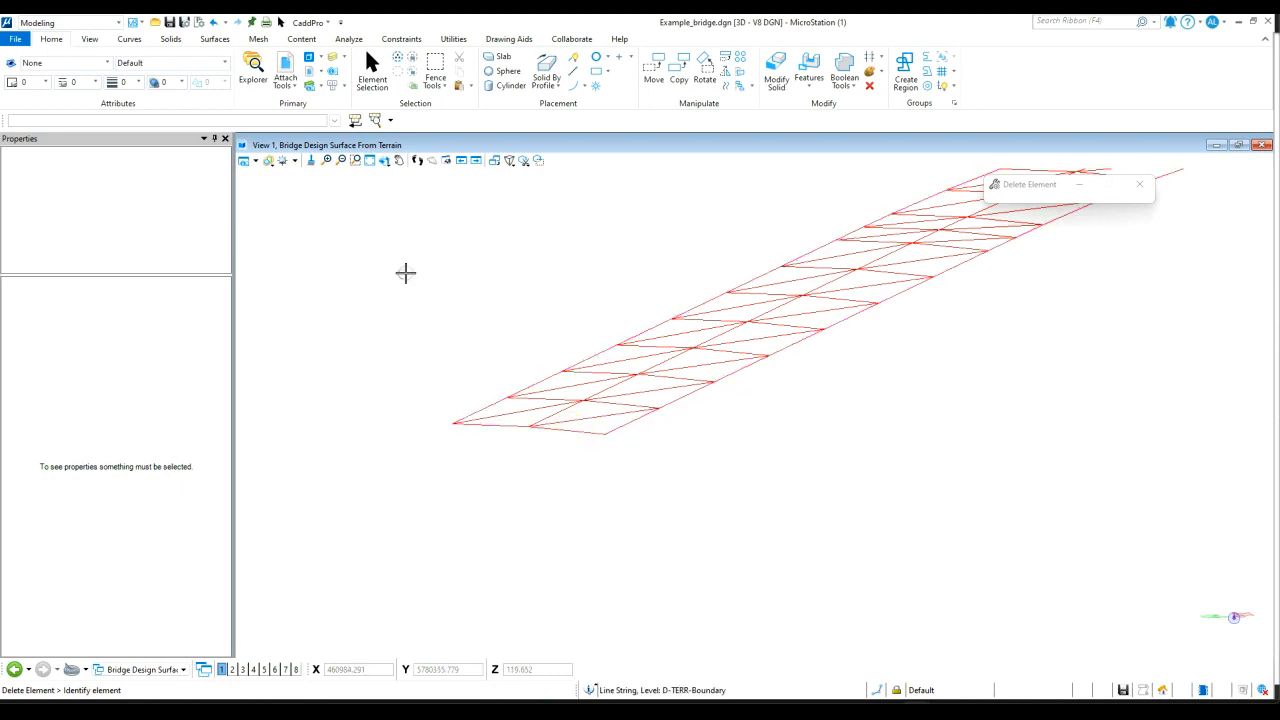
Select all remaining elements, review their types in the element list, and clear the selection.
click(378, 78)
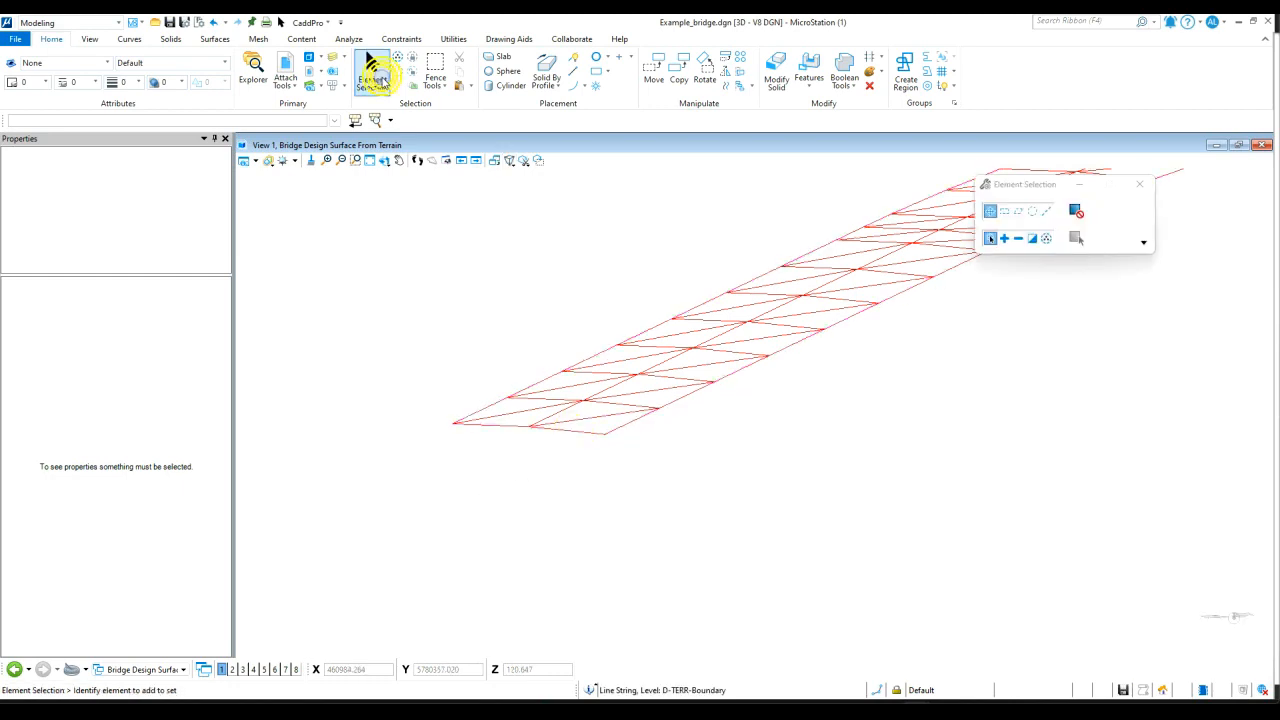
click(1046, 238)
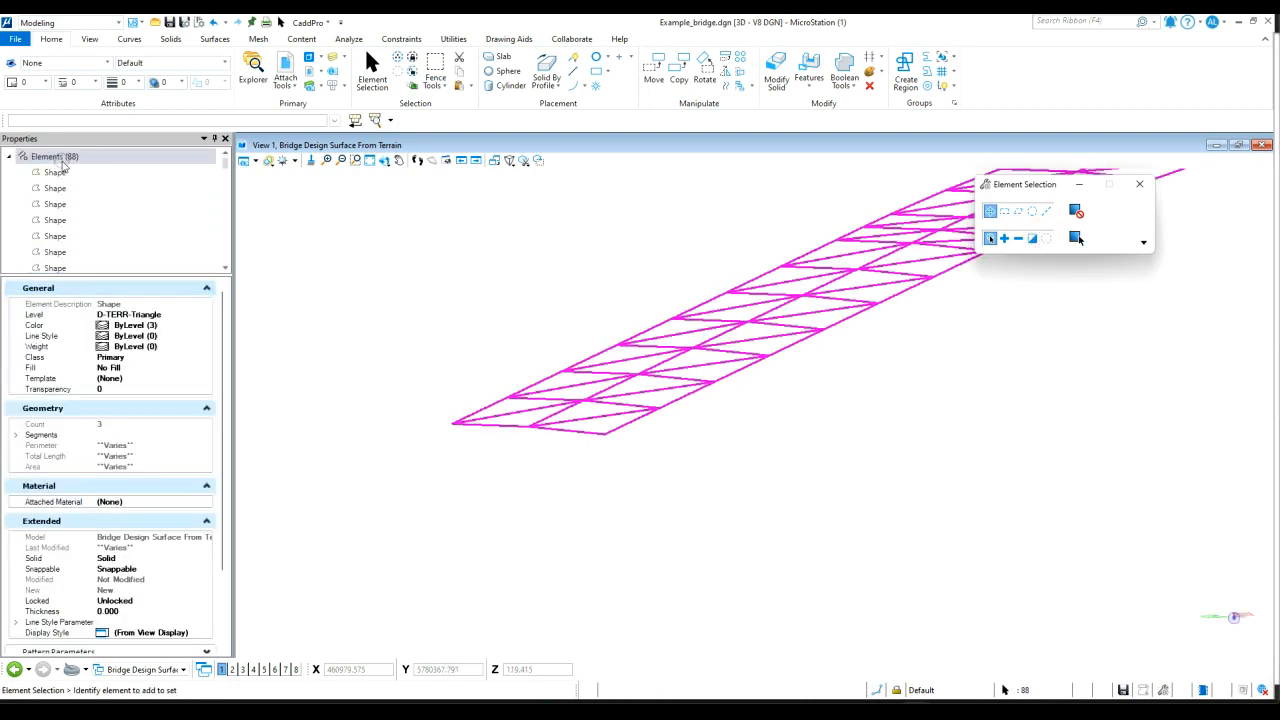
scroll(197, 210, down, 2)
mouse_move(225, 172)
mouse_down()
mouse_move(227, 262)
mouse_move(227, 165)
mouse_up()
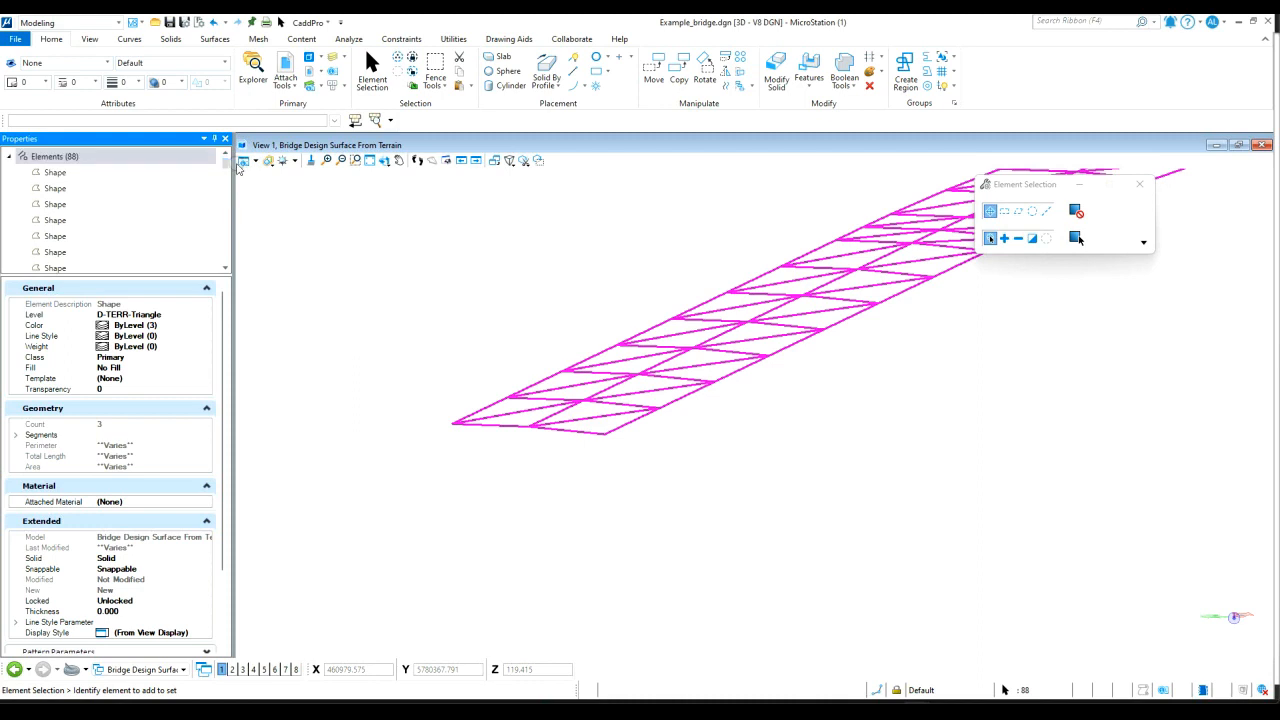
click(557, 270)
scroll(505, 425, down, 5)
scroll(708, 318, up, 2)
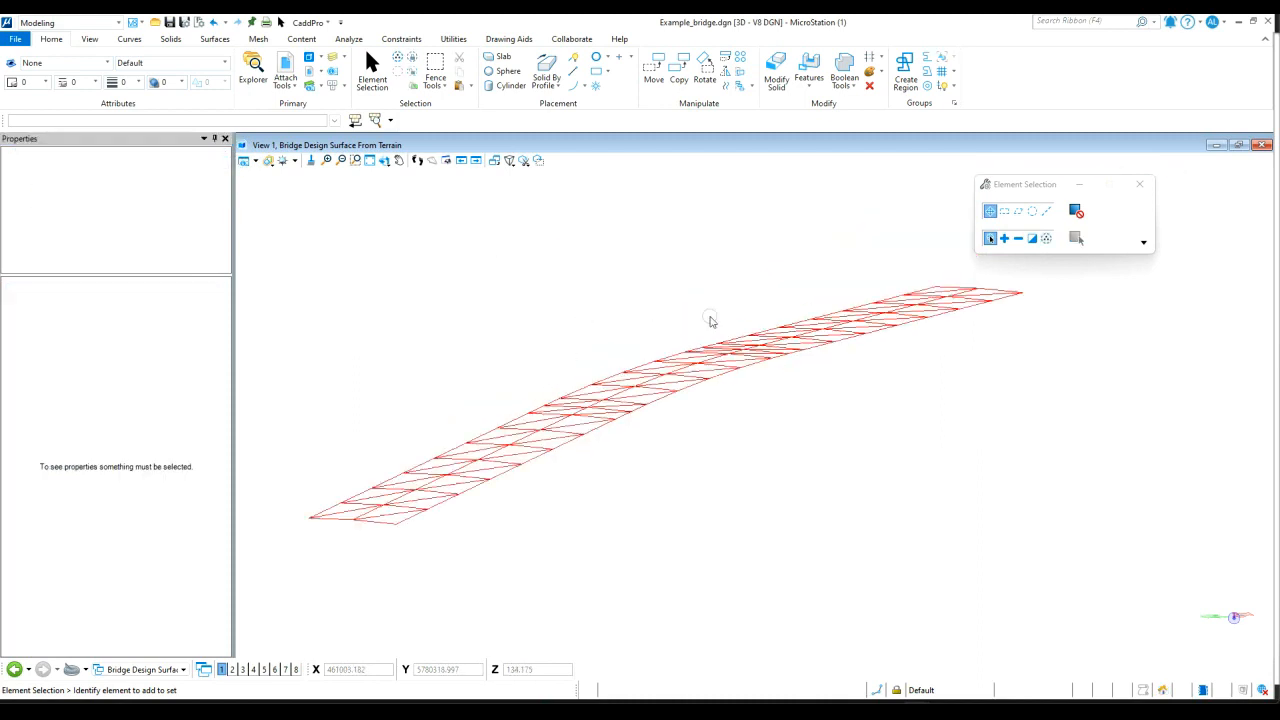